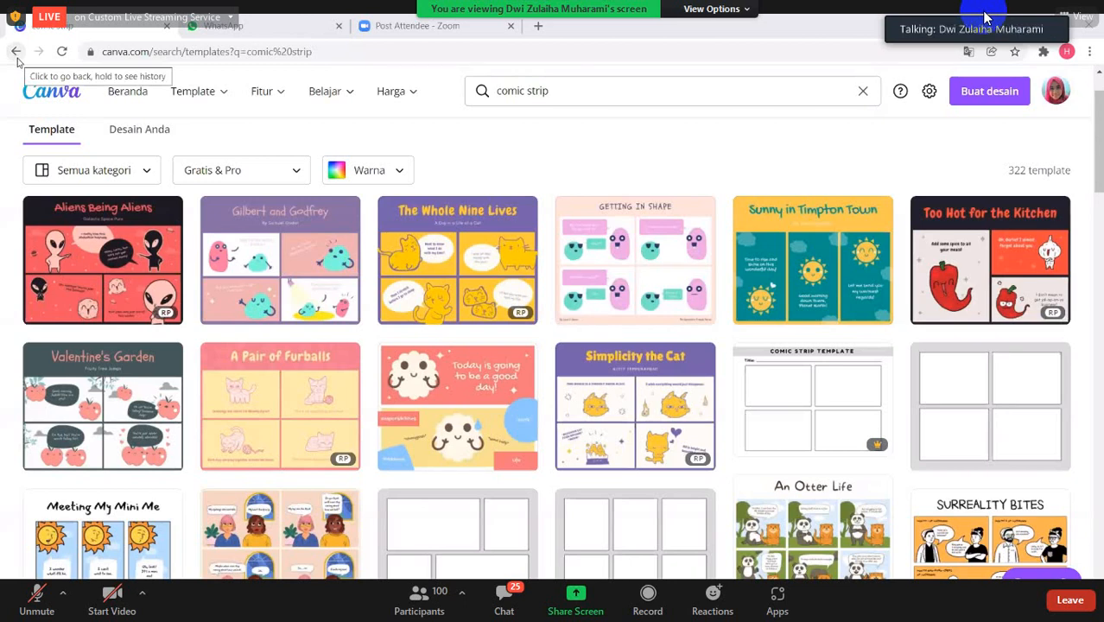
- Return to the home page and search the templates for "comic strip"
click(16, 55)
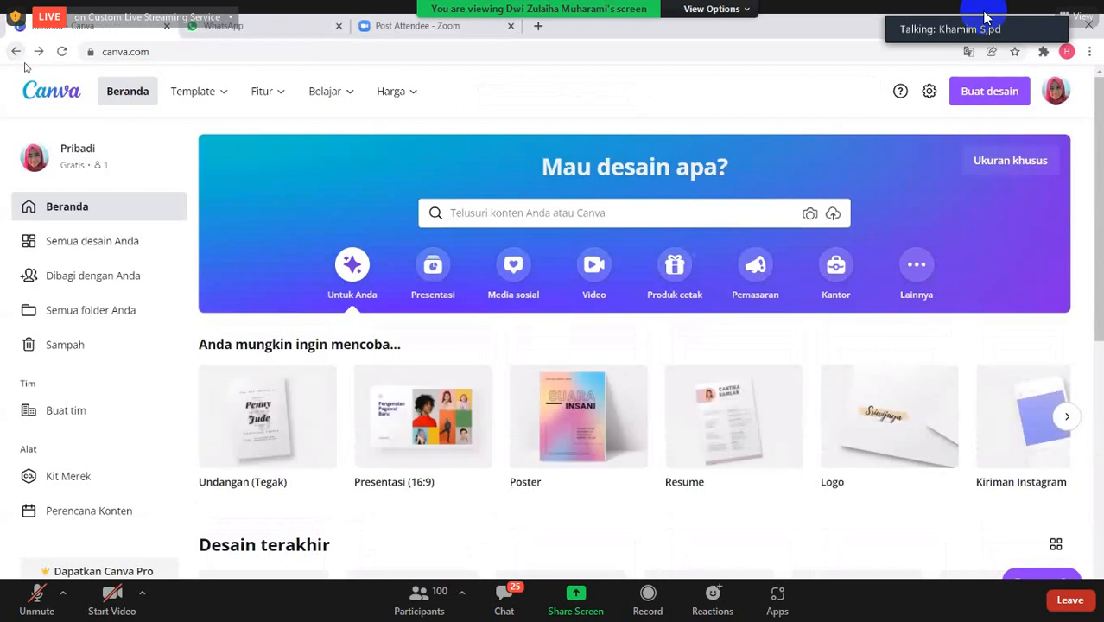
mouse_move(333, 91)
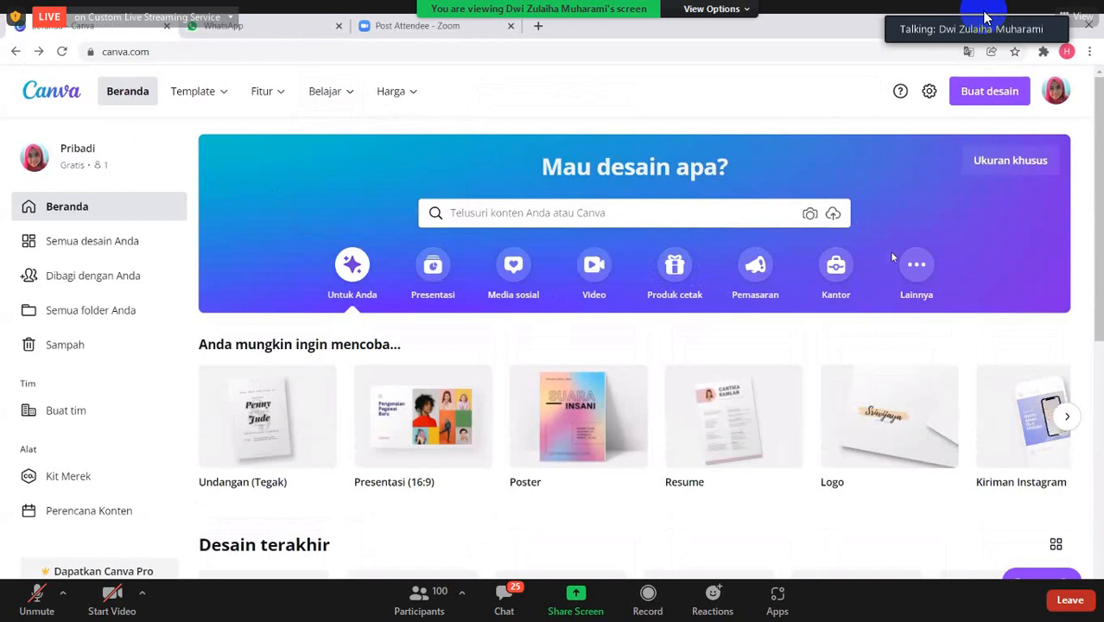
mouse_move(232, 104)
click(631, 220)
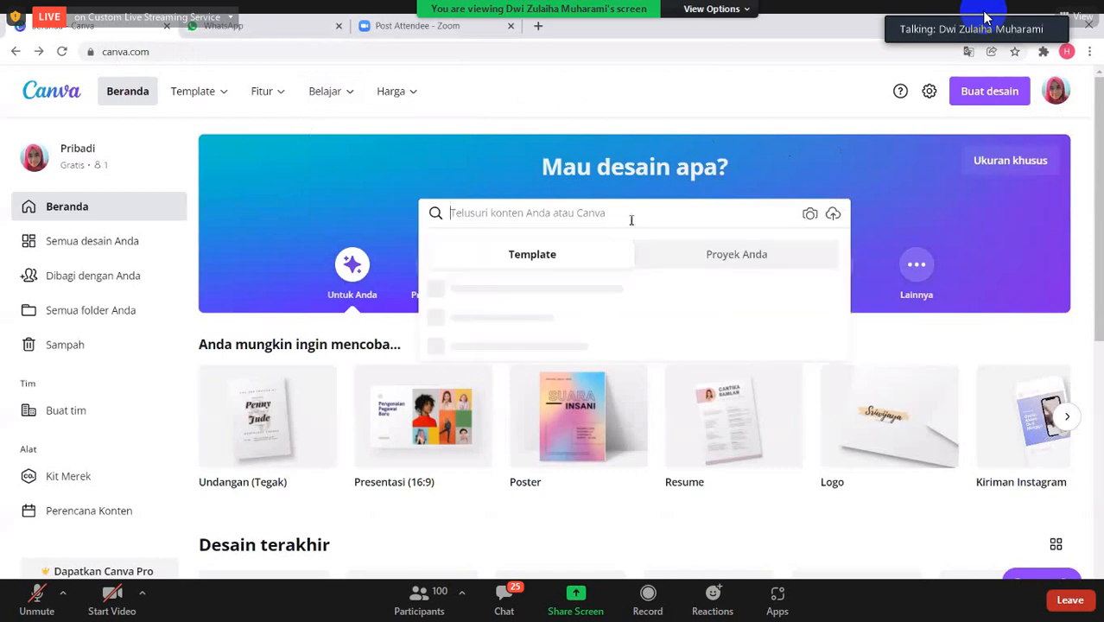
text(c)
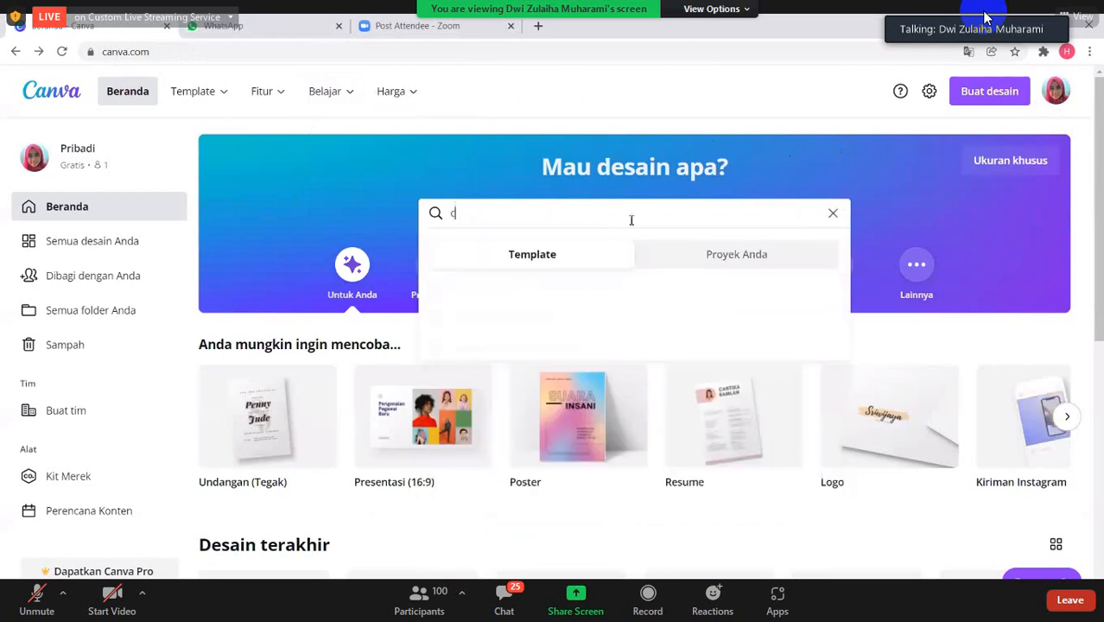
text(omic )
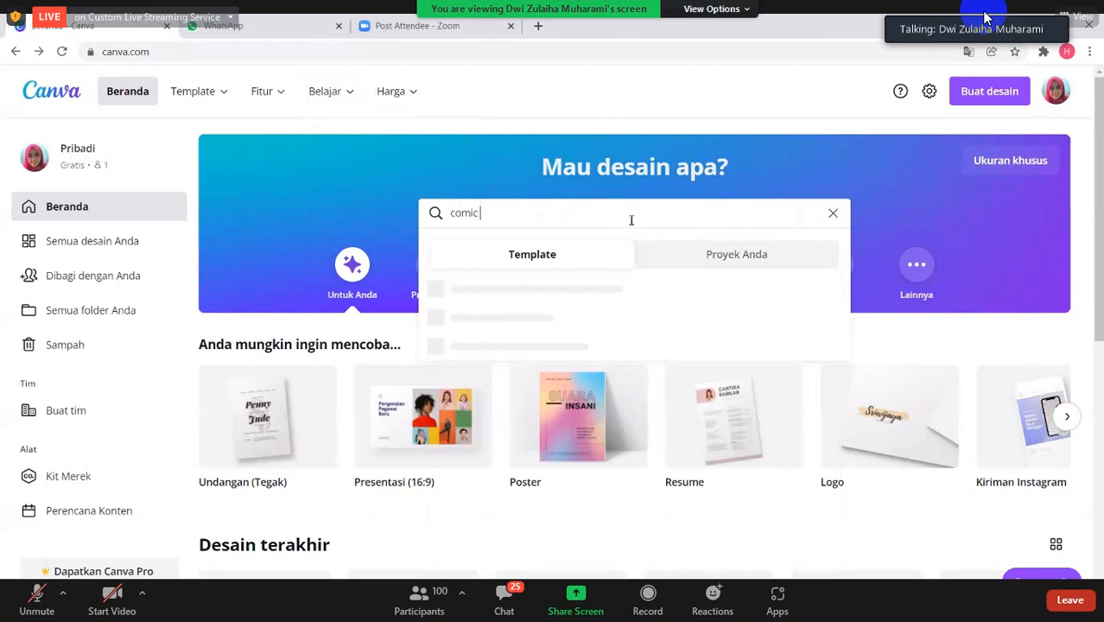
text(strip)
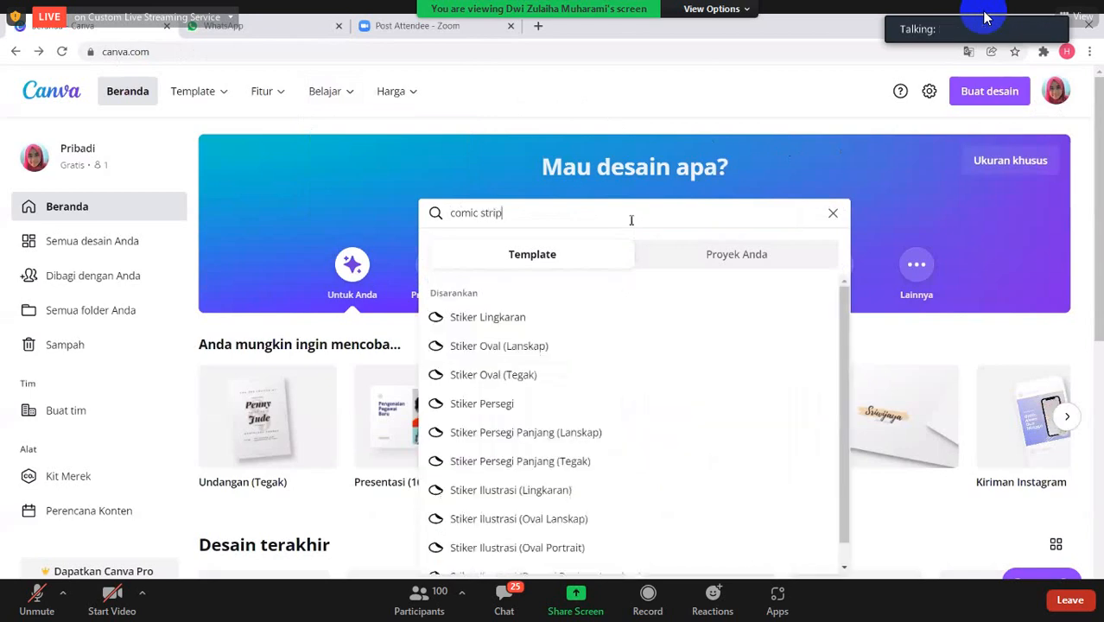
key(Return)
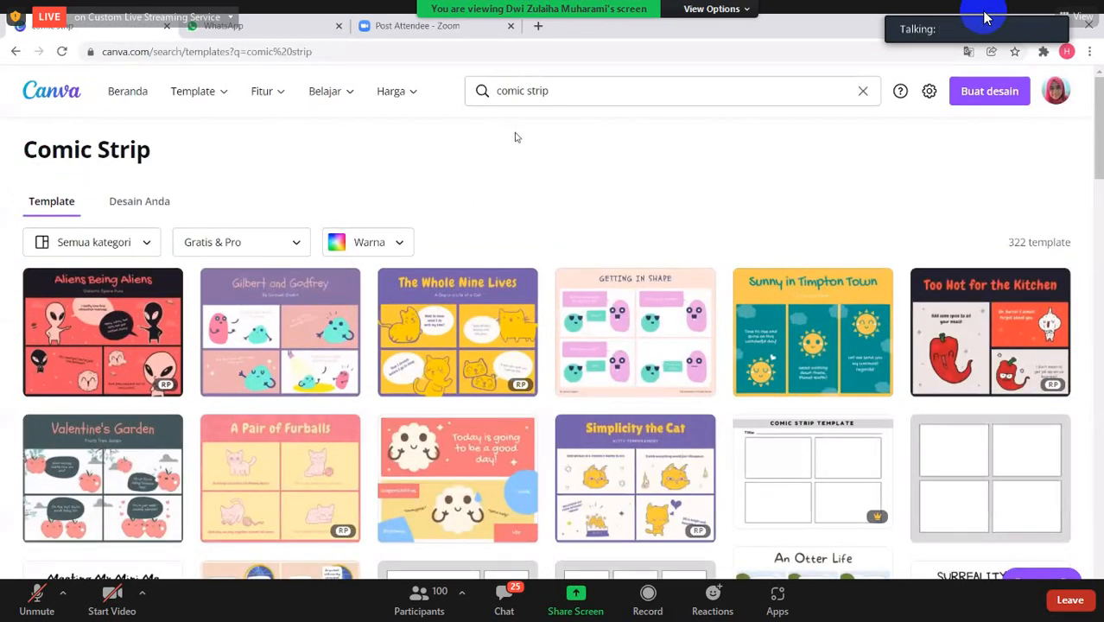
- Browse the comic strip templates and open the six-panel "An Otter Life" panda and otter template for editing
scroll(519, 155, down, 1)
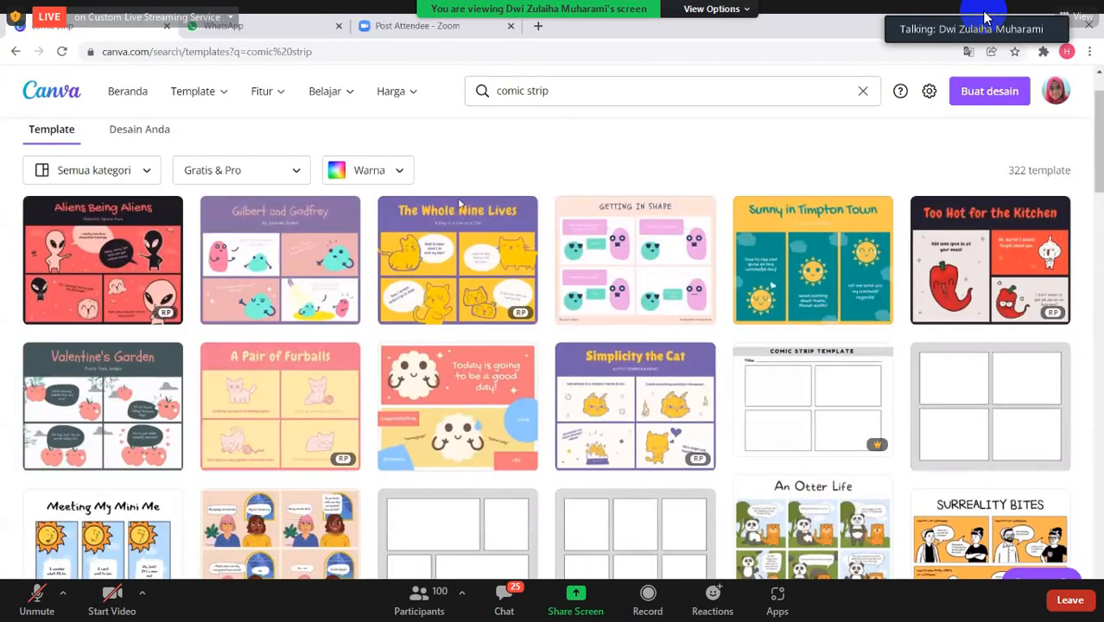
scroll(418, 231, down, 1)
scroll(571, 250, down, 2)
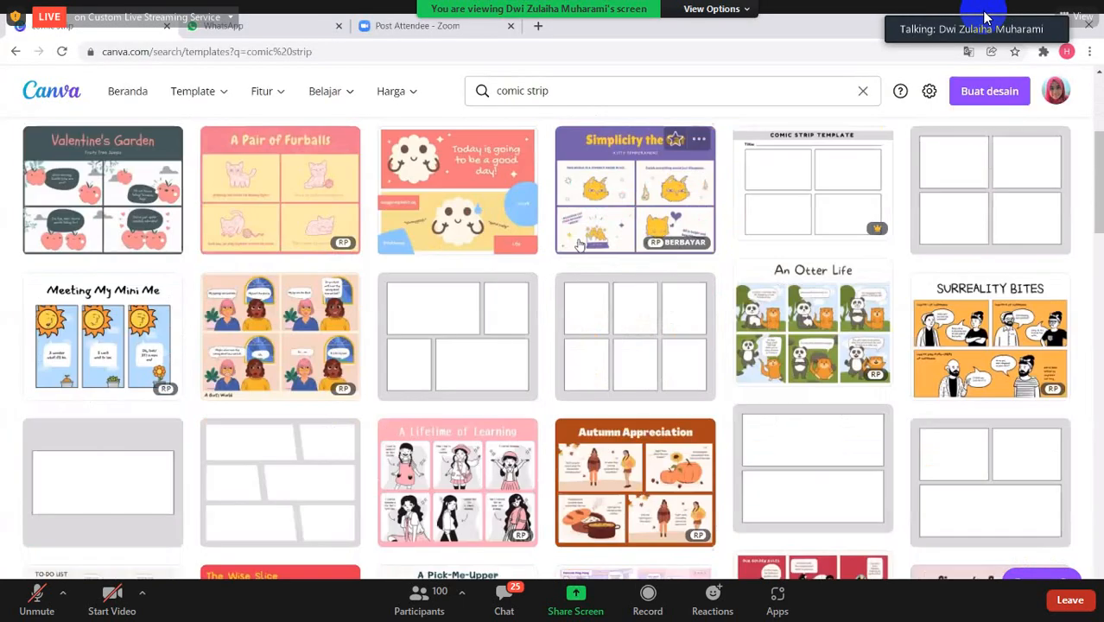
scroll(616, 331, down, 2)
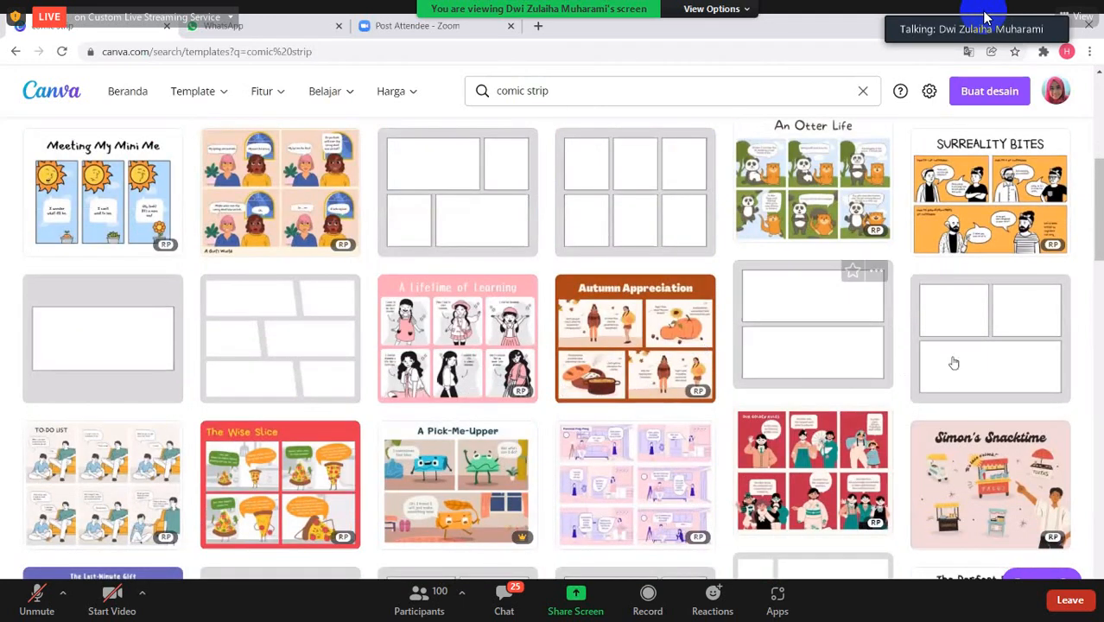
scroll(951, 362, down, 1)
scroll(745, 425, down, 2)
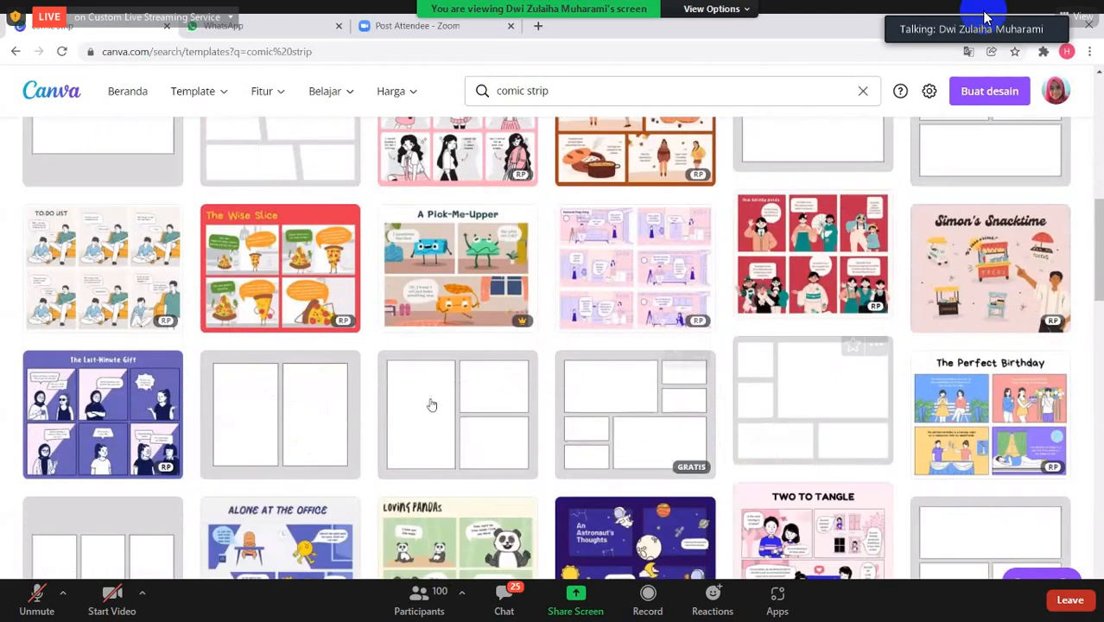
scroll(397, 400, up, 2)
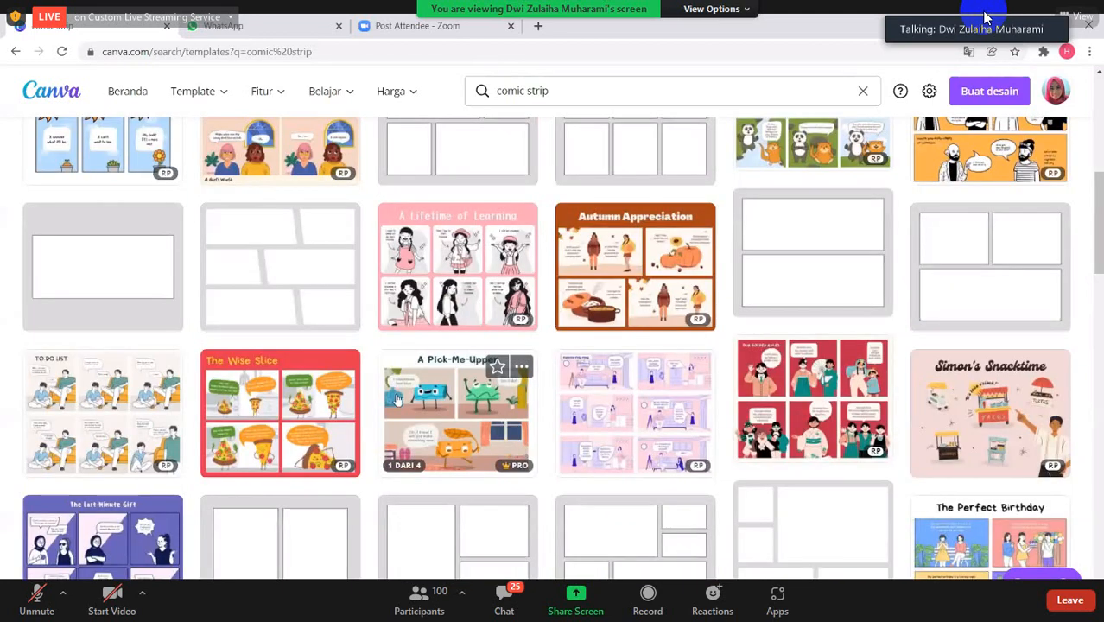
scroll(397, 401, up, 1)
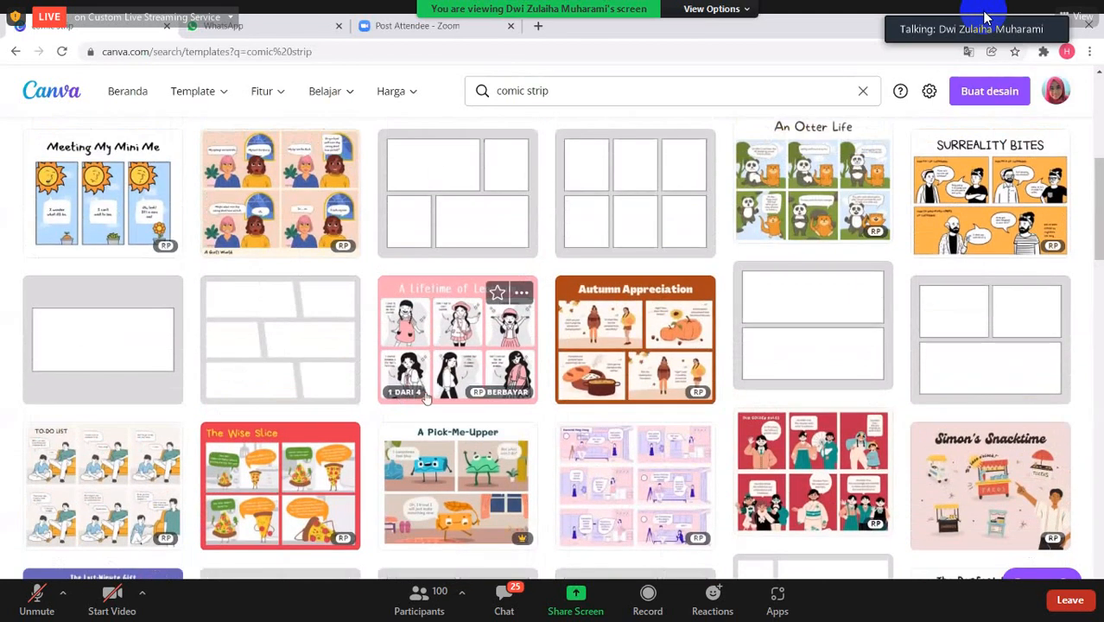
scroll(425, 396, up, 3)
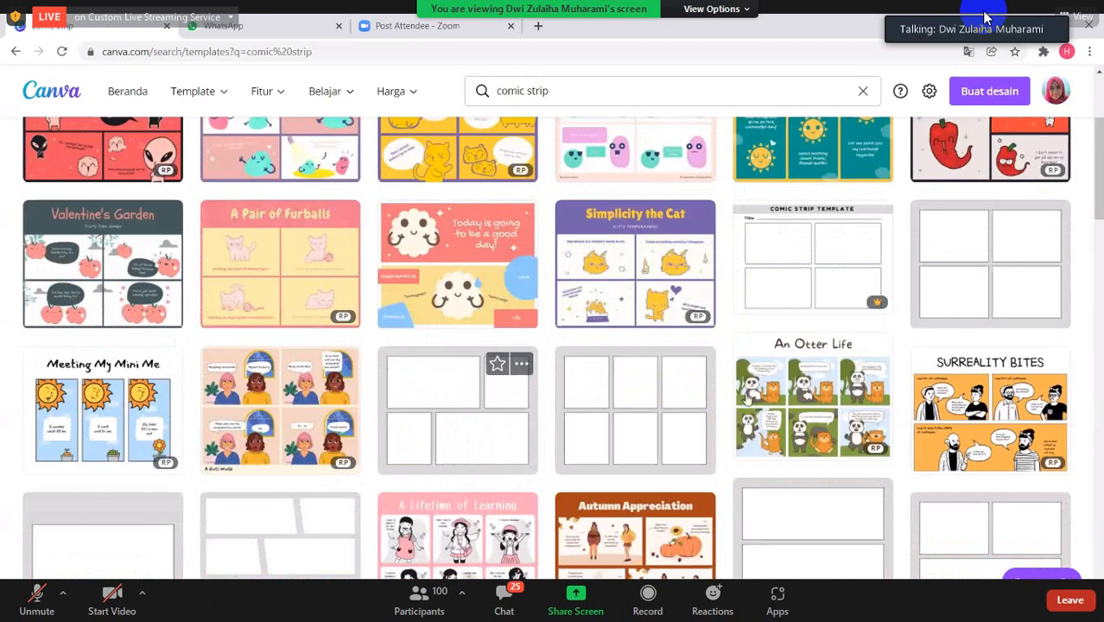
click(795, 403)
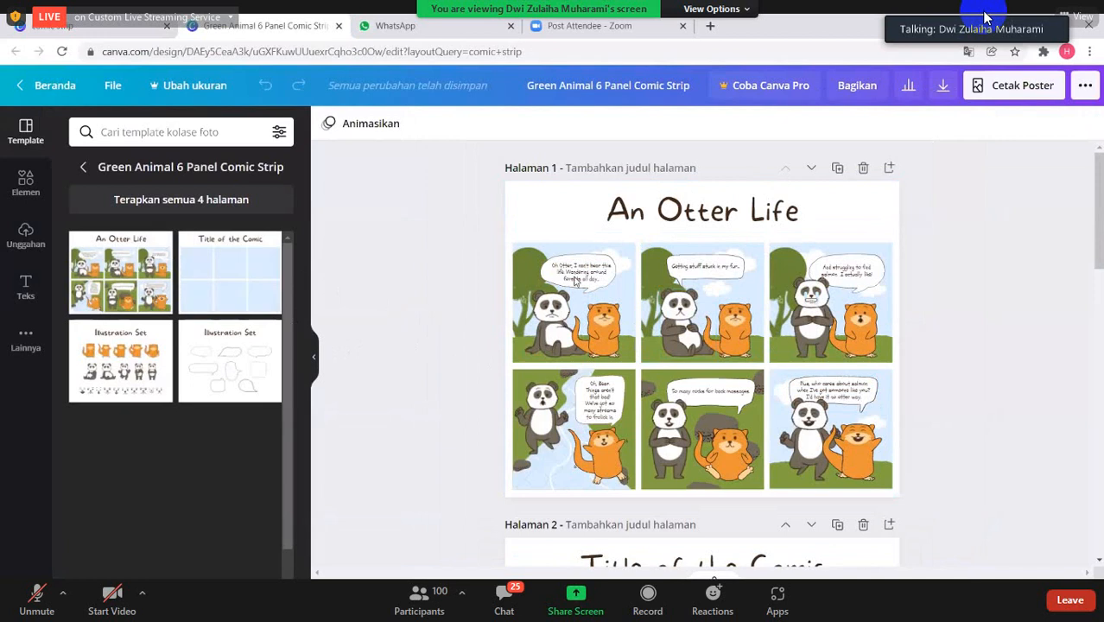
- Replace the comic's title on page 1 with "peranan ilmu kimia"
click(619, 222)
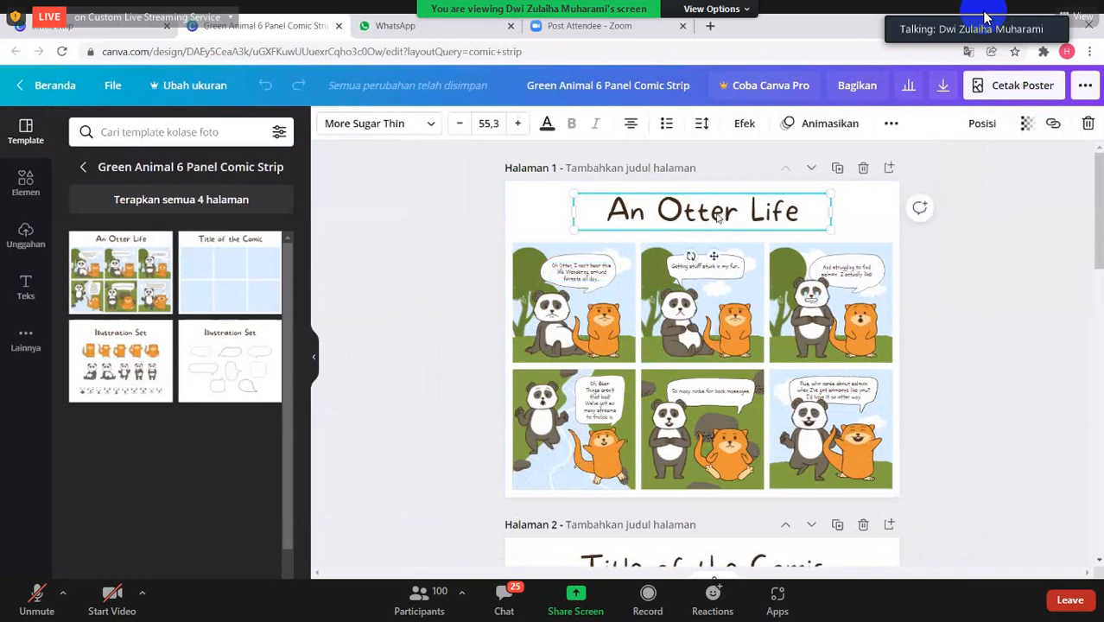
double_click(795, 211)
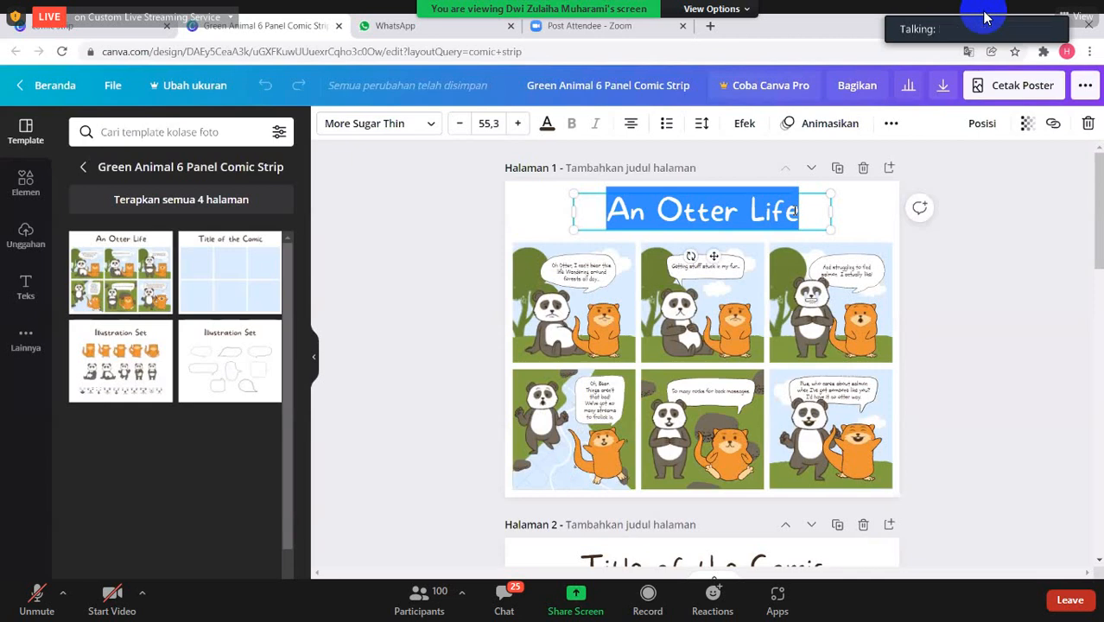
key(BackSpace)
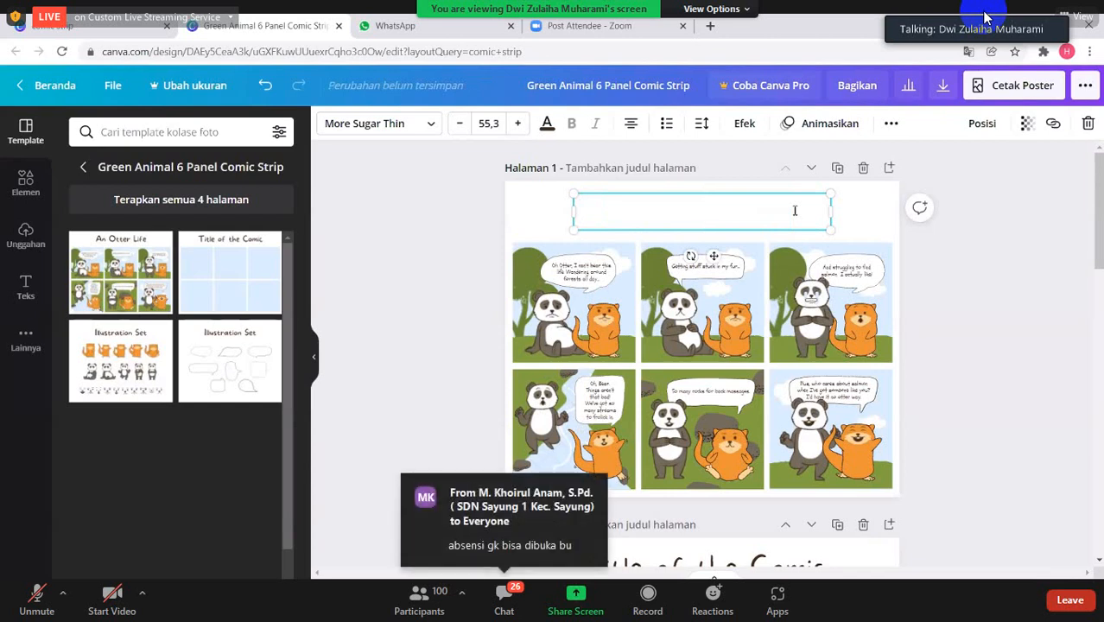
text(P)
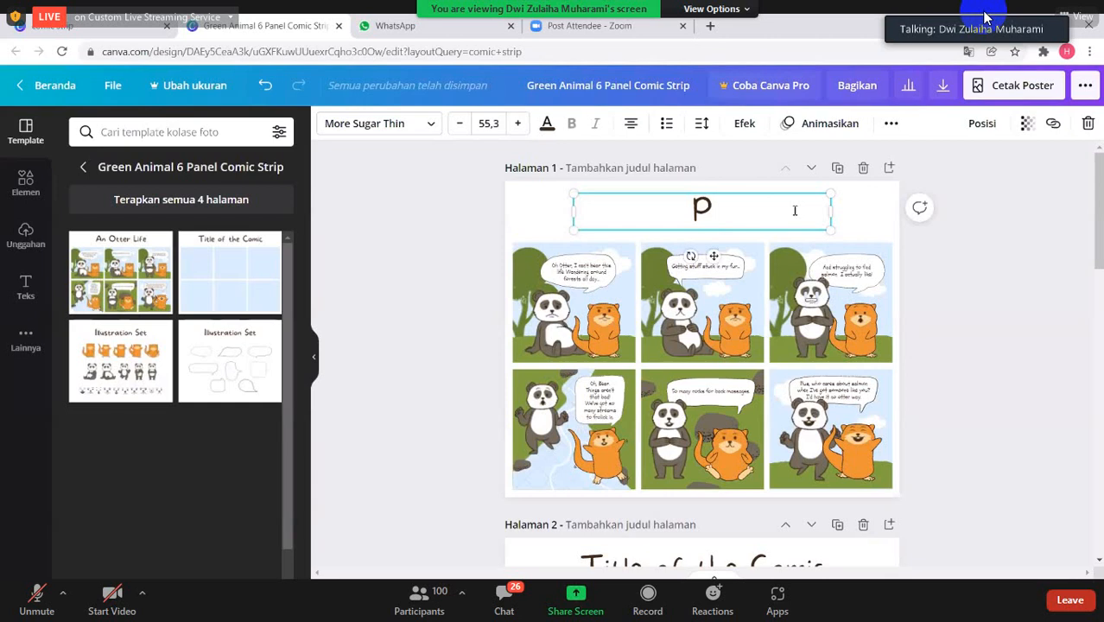
key(BackSpace)
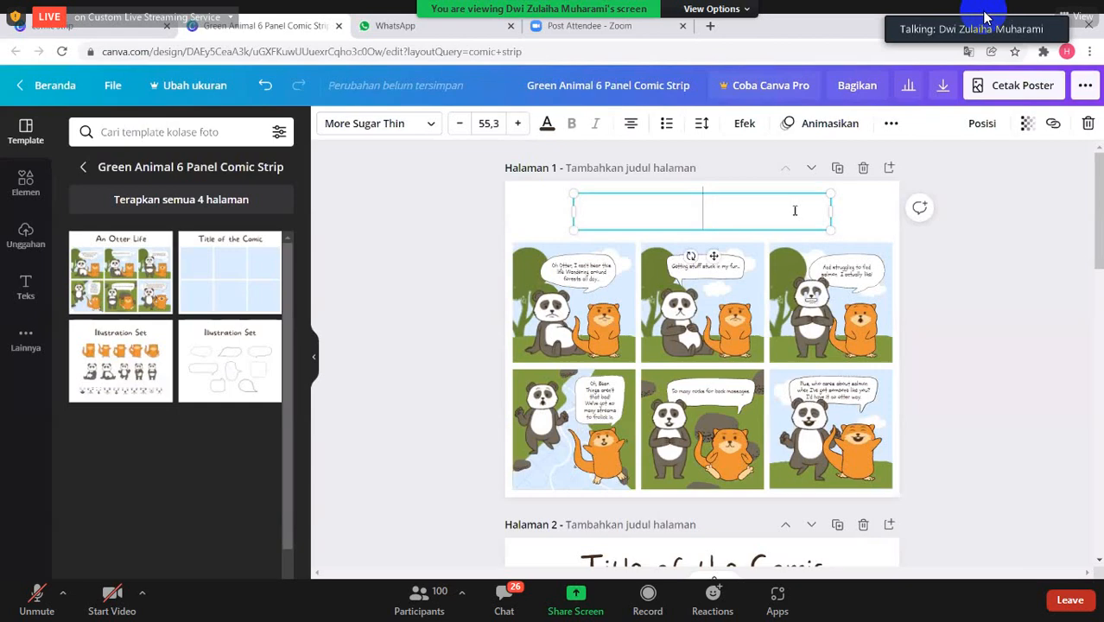
text(P)
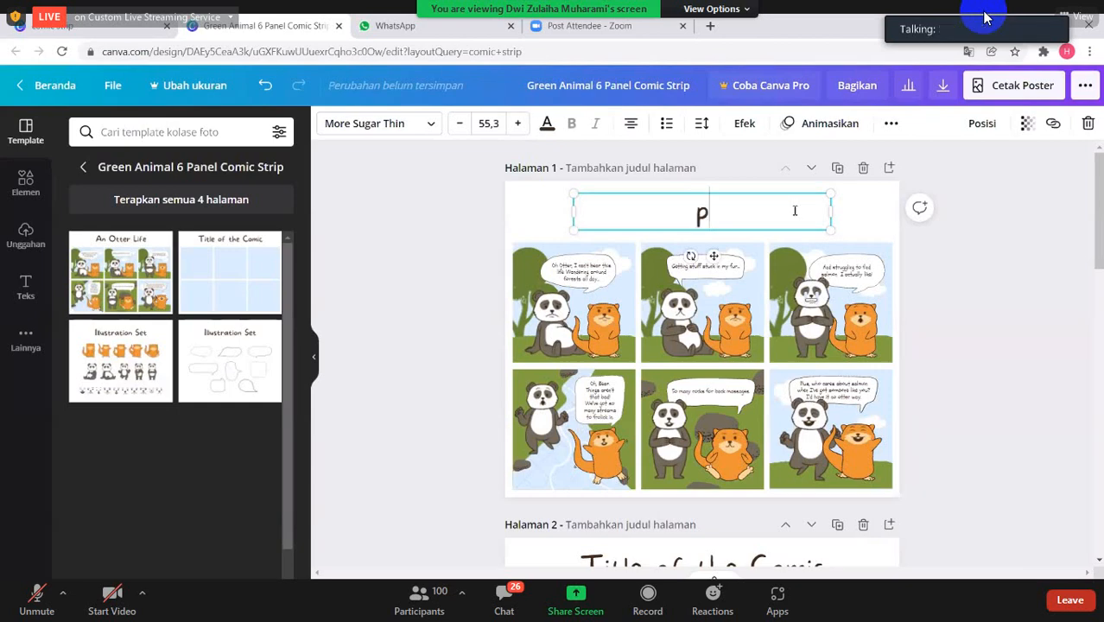
key(BackSpace)
text(P)
key(BackSpace)
text(peranan ilmu kimi)
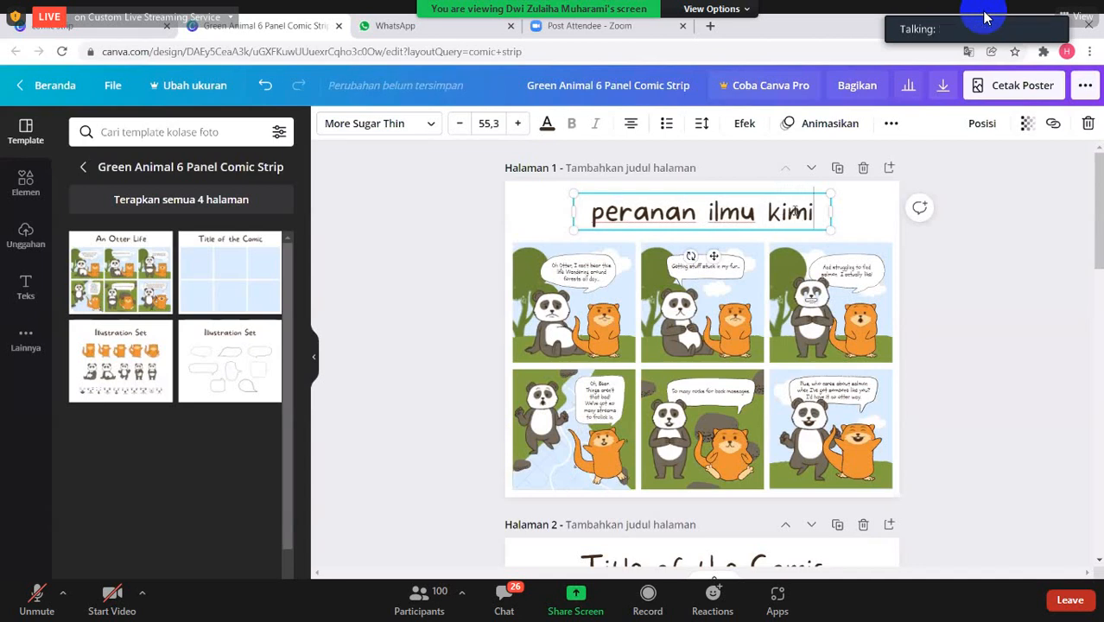
text(a)
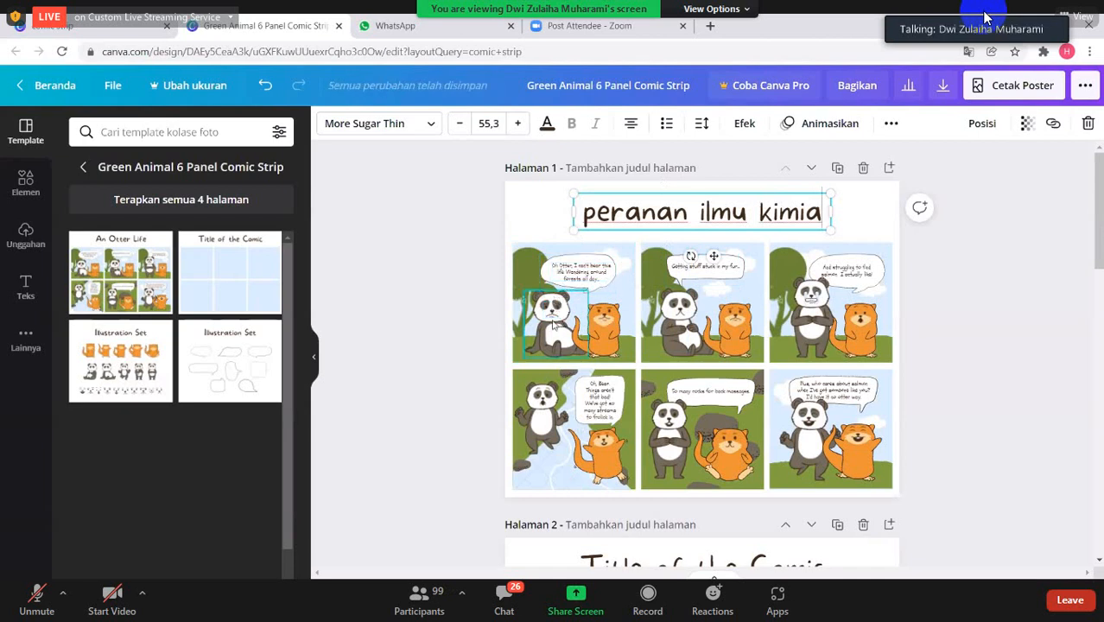
click(591, 284)
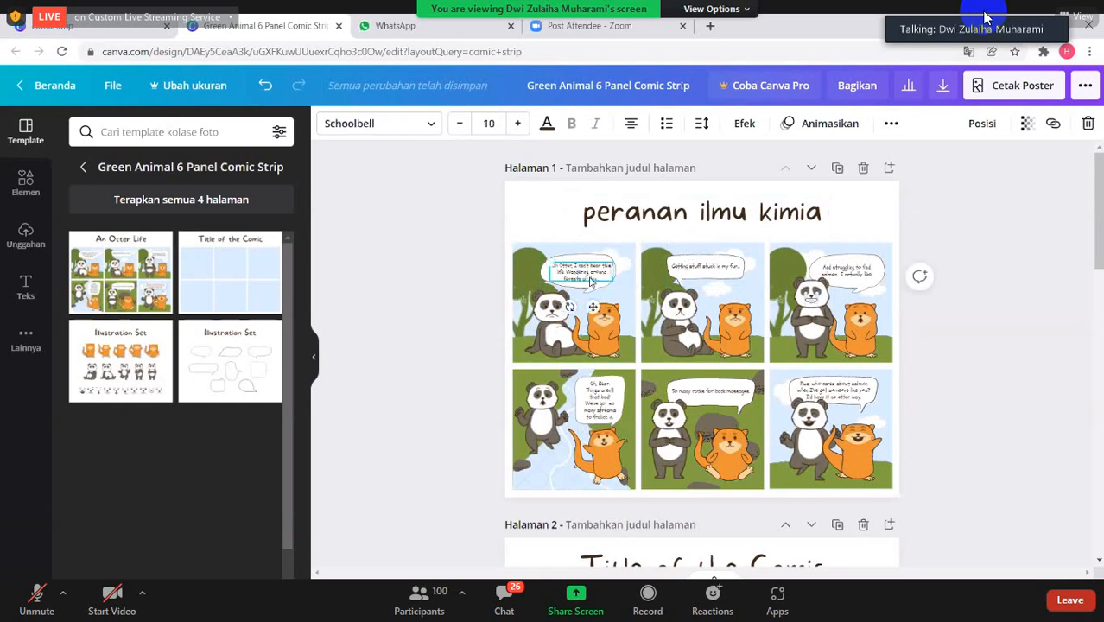
key(Delete)
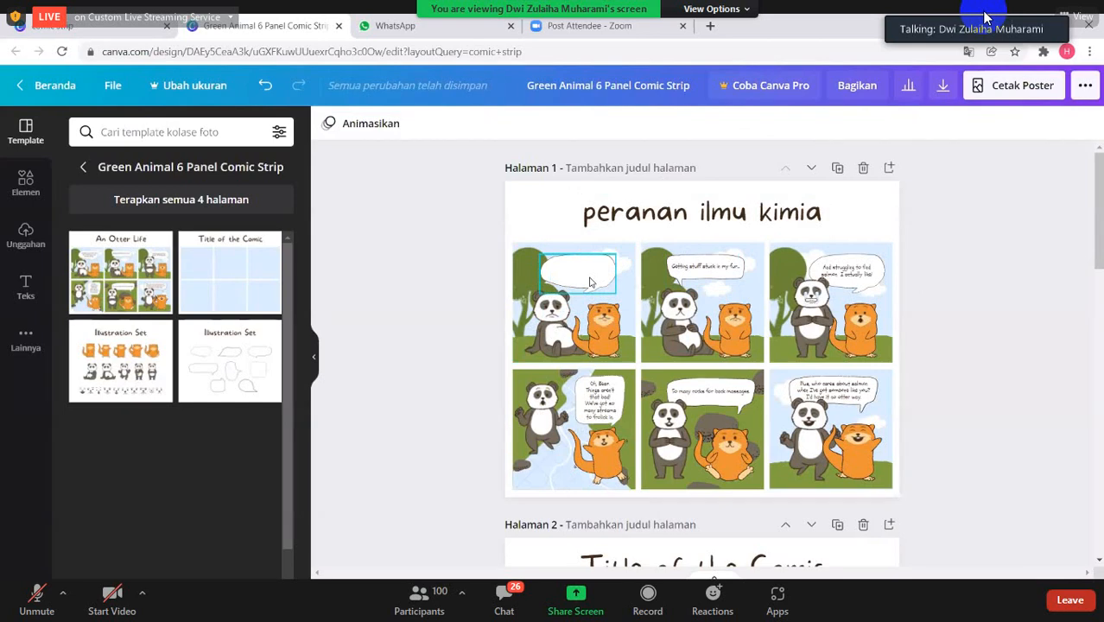
click(591, 283)
double_click(590, 274)
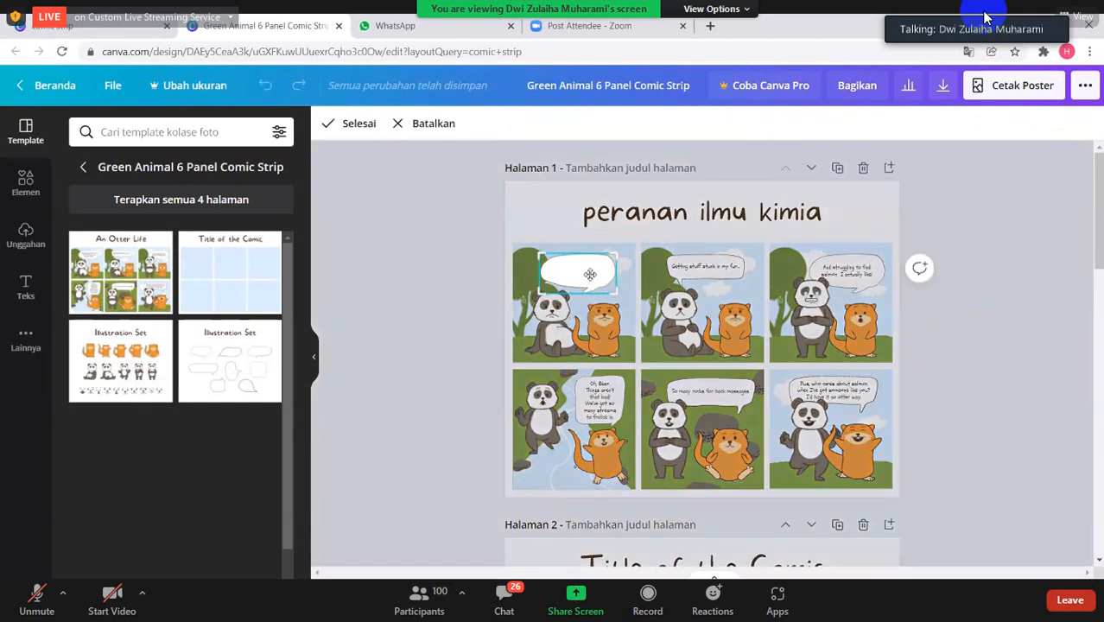
click(536, 300)
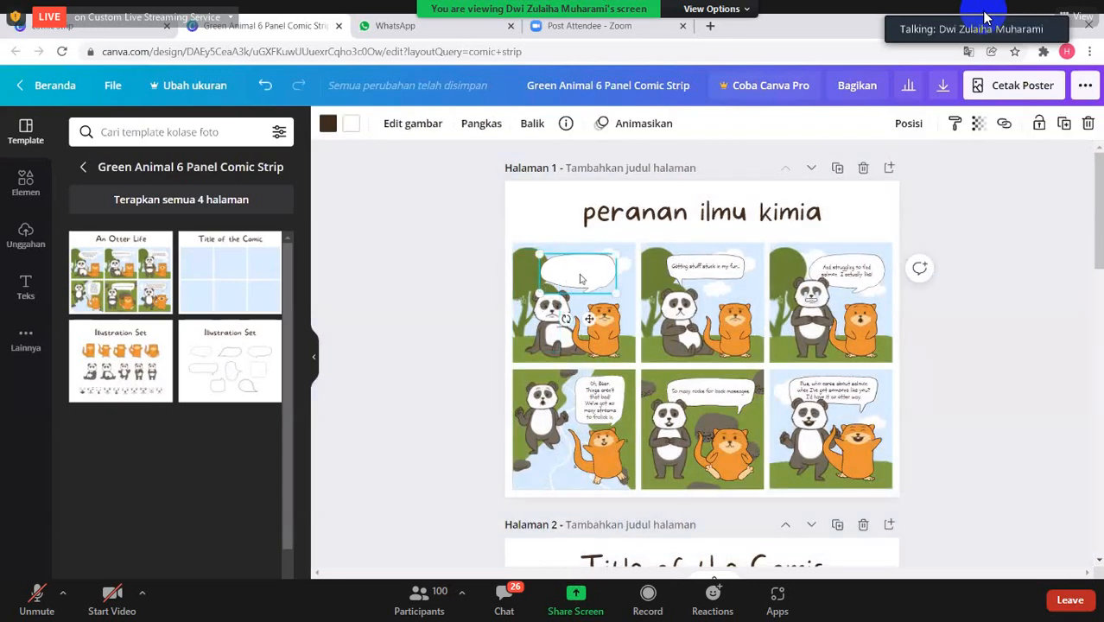
right_click(581, 279)
click(497, 261)
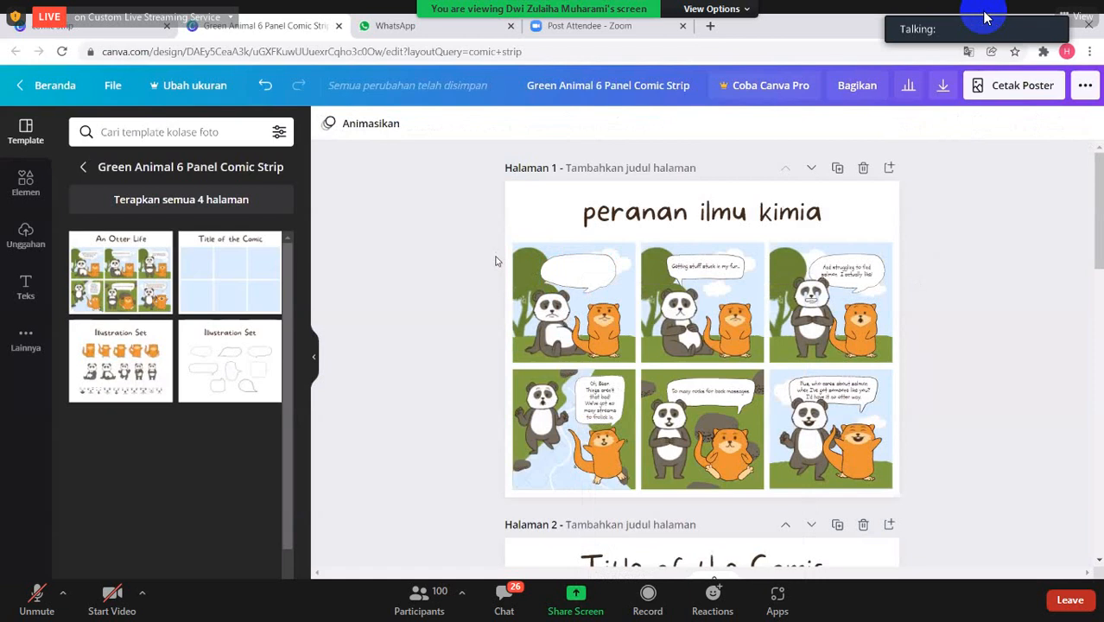
key(ctrl+z)
click(583, 278)
key(Delete)
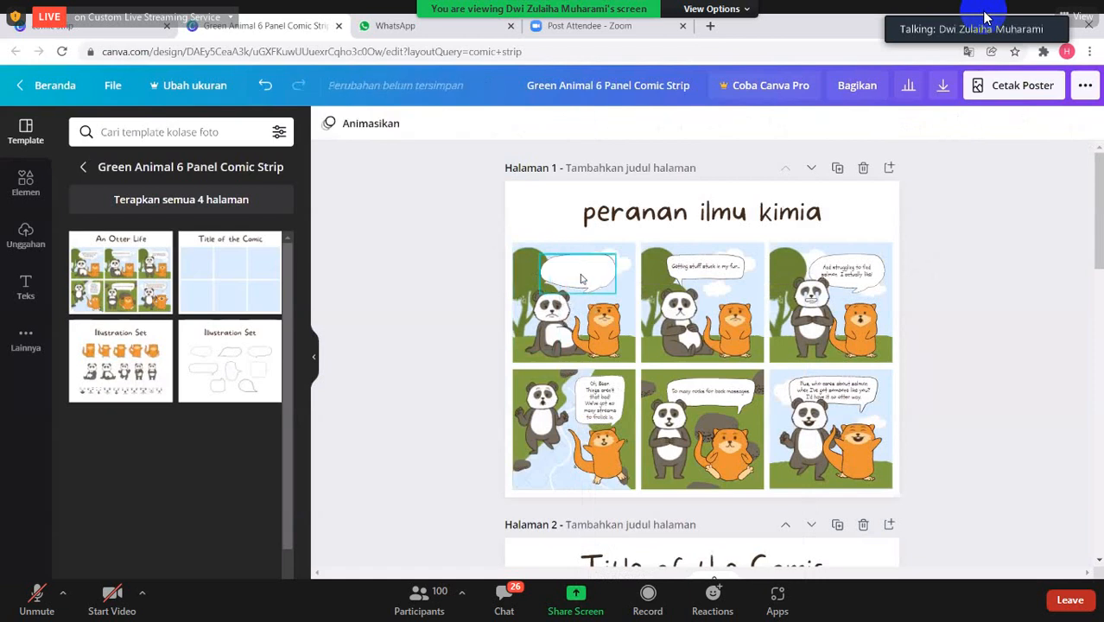
key(ctrl+z)
- Replace the speech bubble text in page 1's first panel with "Aduh, hari ini saya pusing dengan pelajaran kimia"
click(581, 279)
right_click(581, 279)
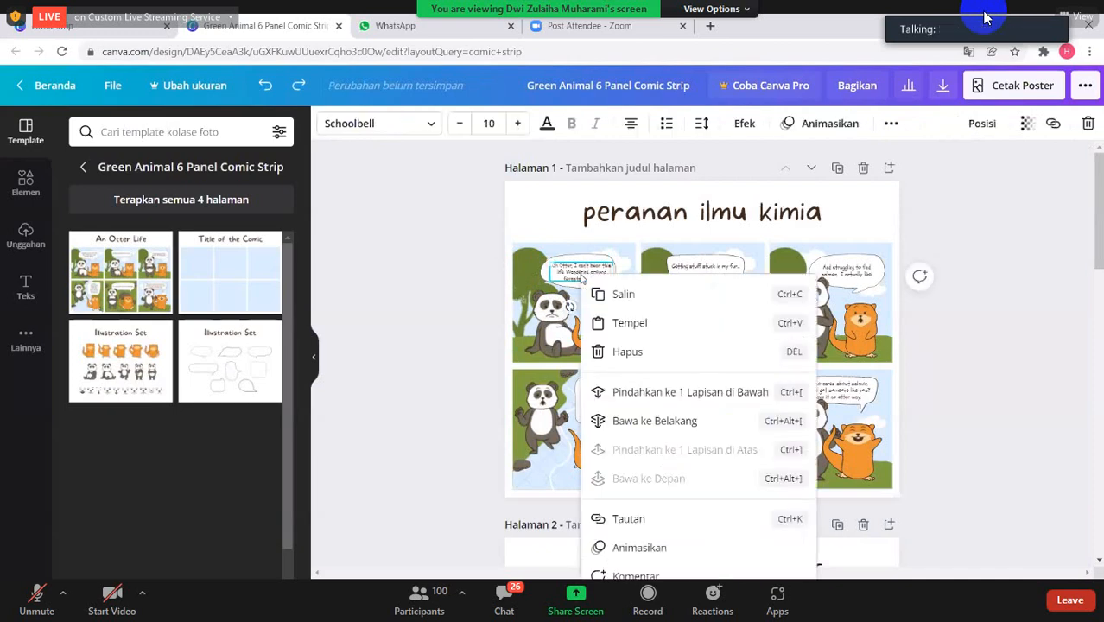
click(581, 273)
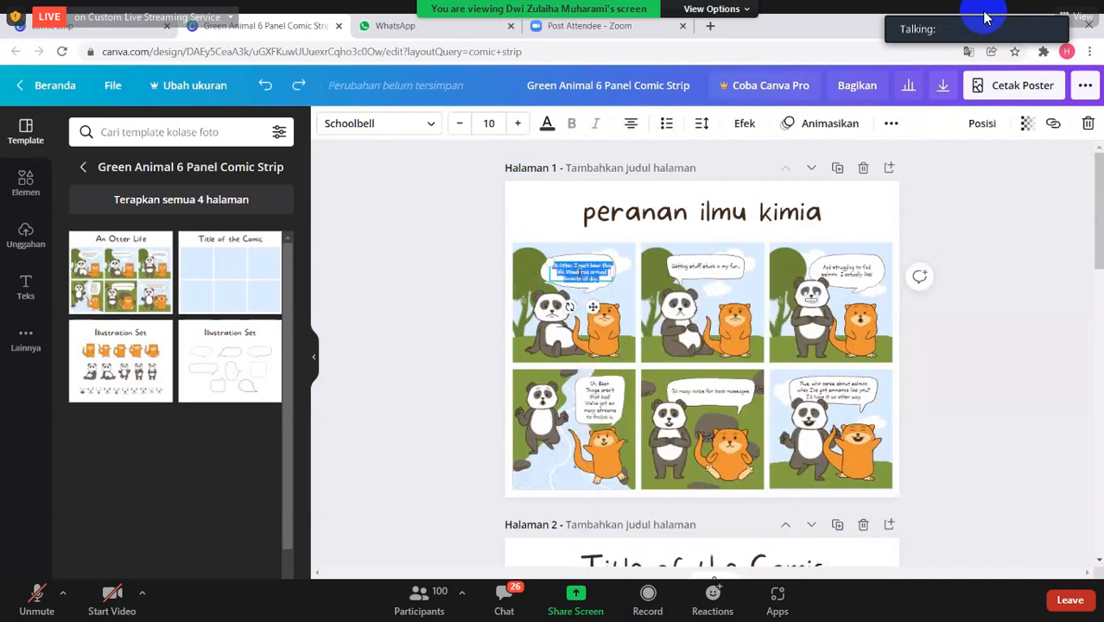
key(BackSpace)
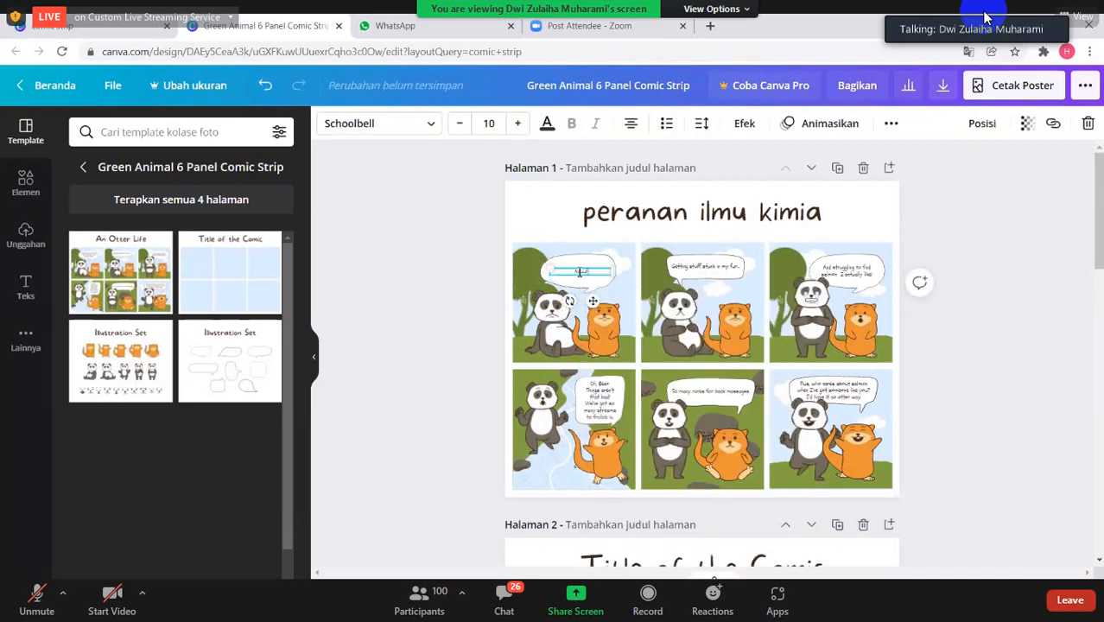
text(Aduh, hari)
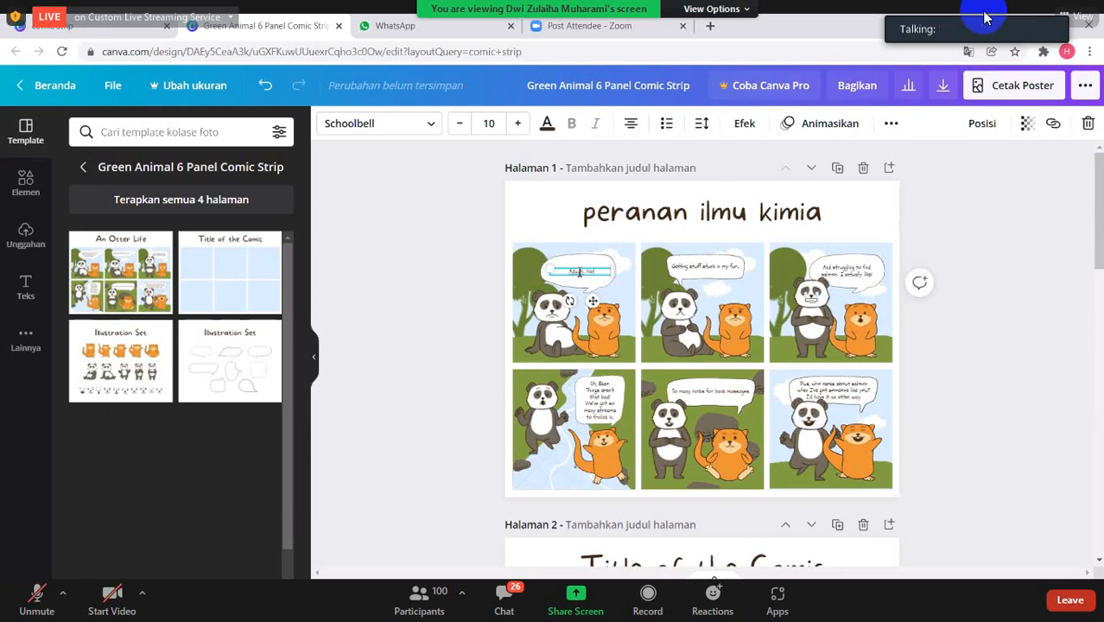
text( ini)
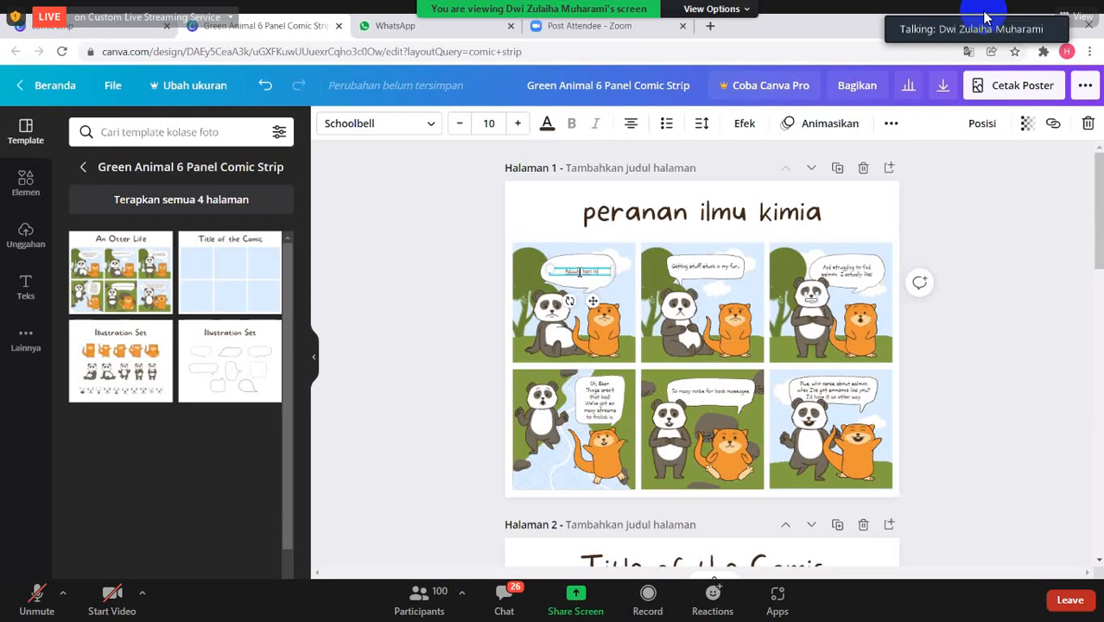
text( saya p)
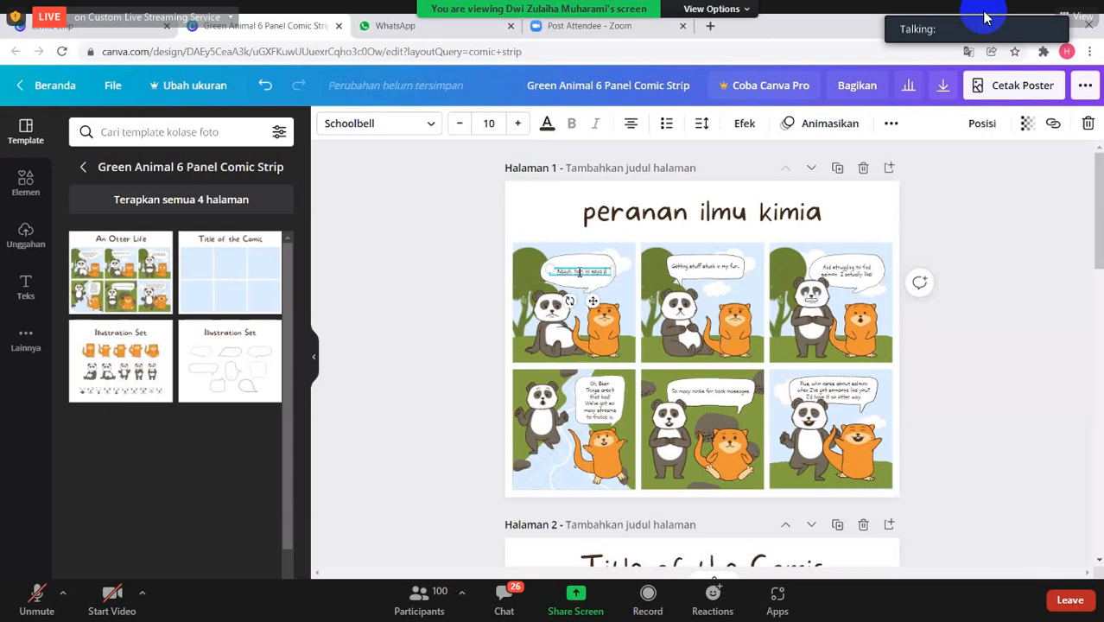
text(using)
key(Return)
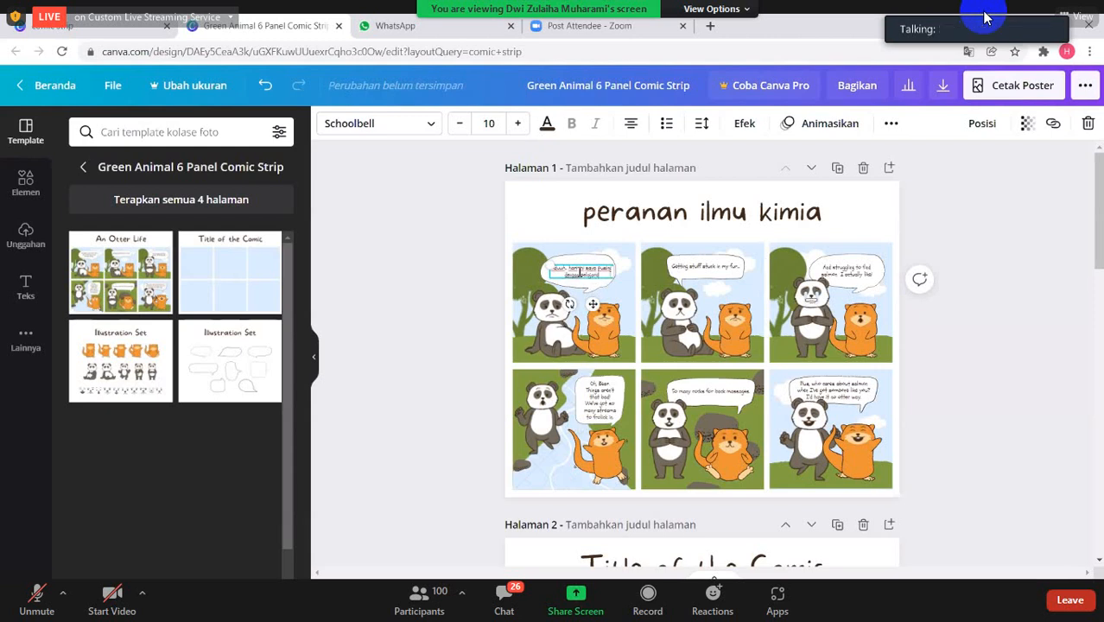
text(kimia)
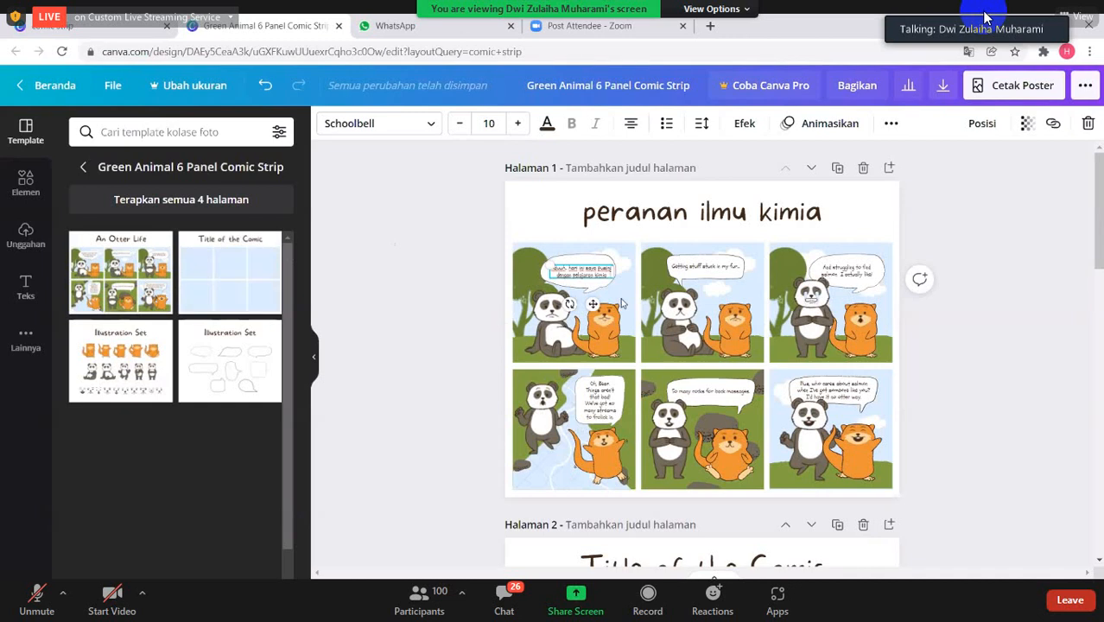
double_click(702, 273)
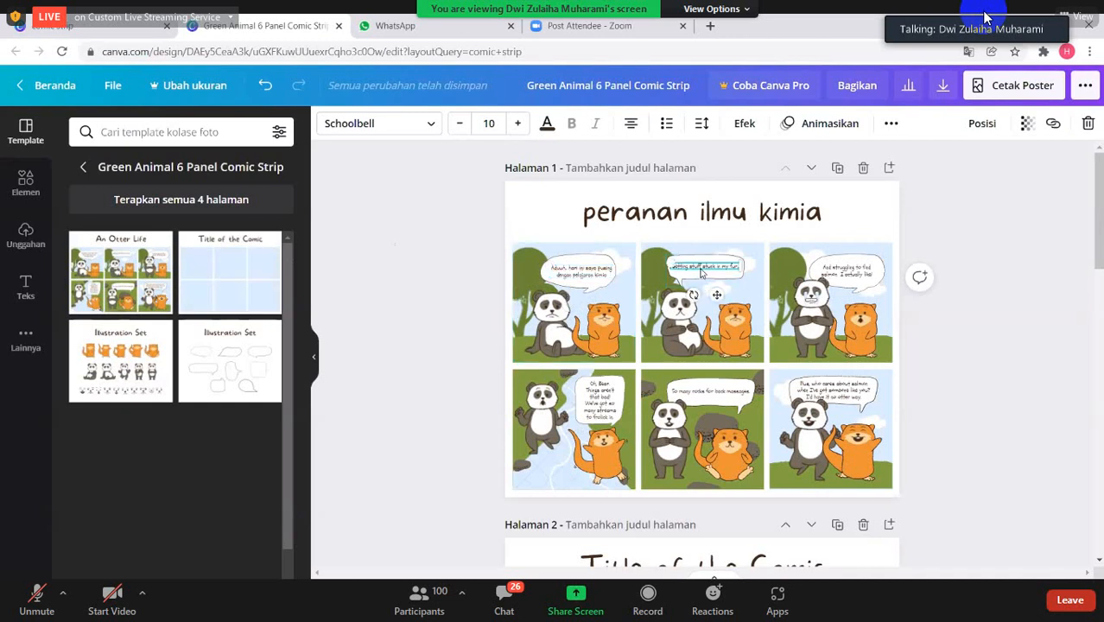
click(701, 273)
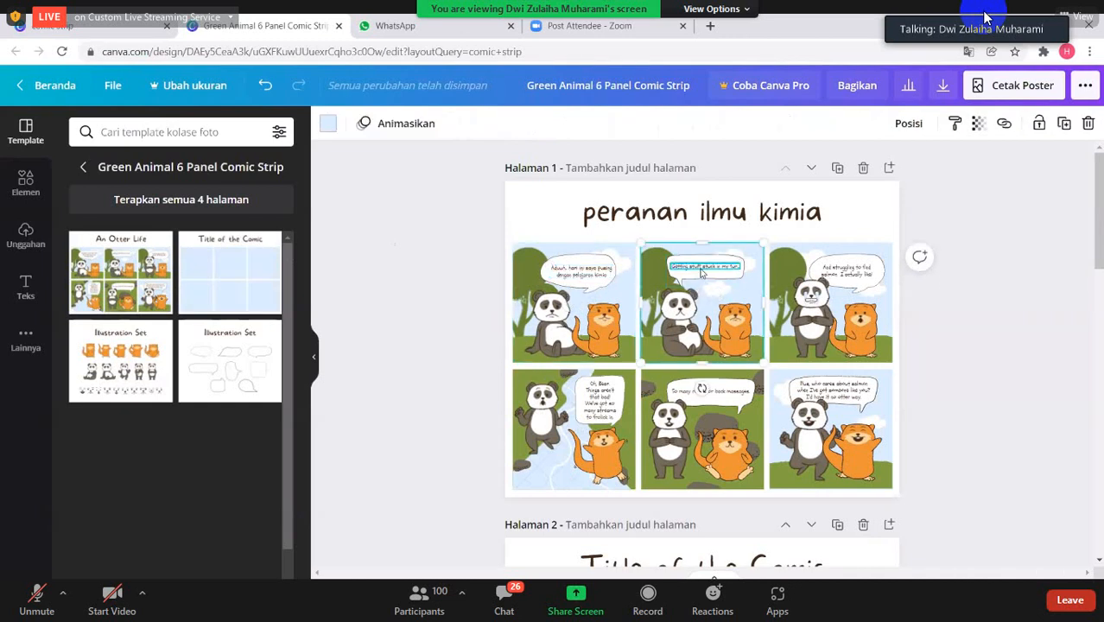
click(702, 272)
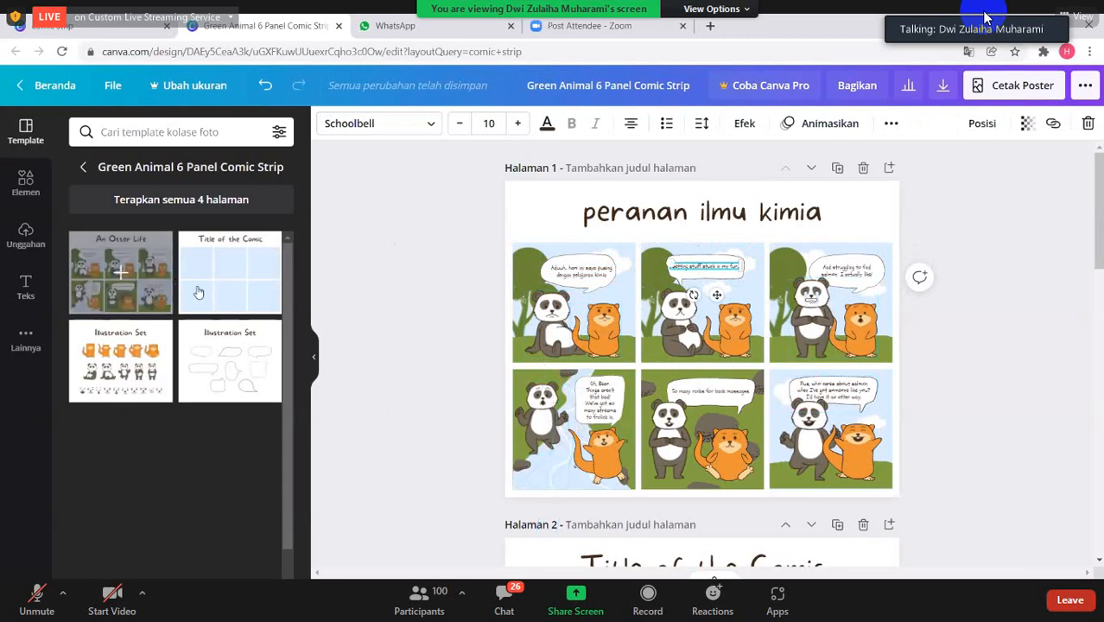
- Add the template's blank six-panel "Title of the Comic" layout as a new page and select its first panel
click(228, 287)
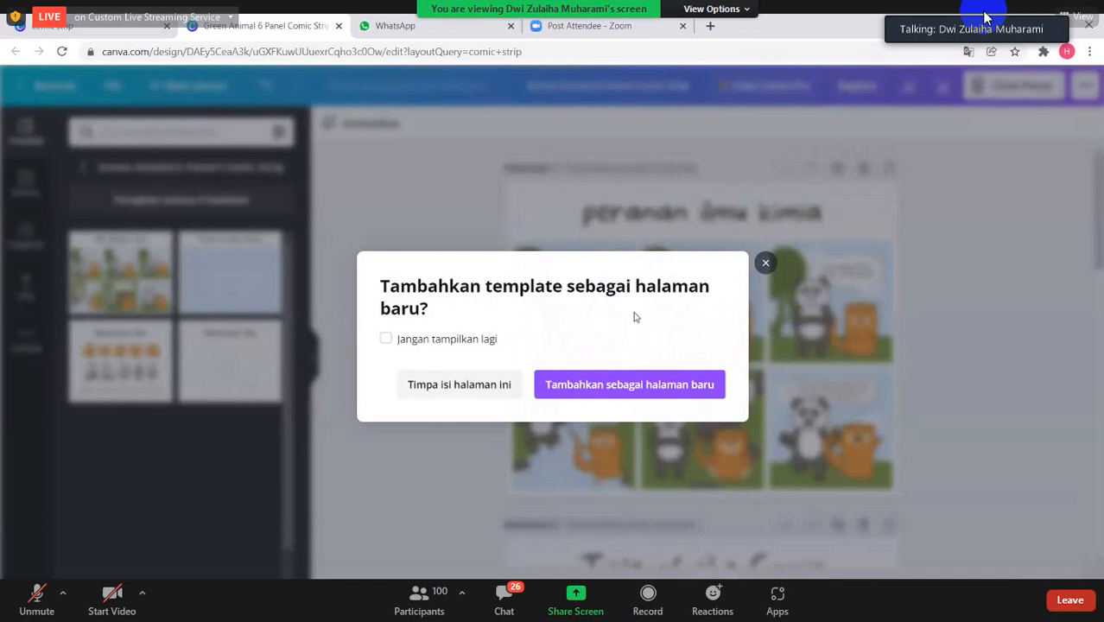
click(673, 385)
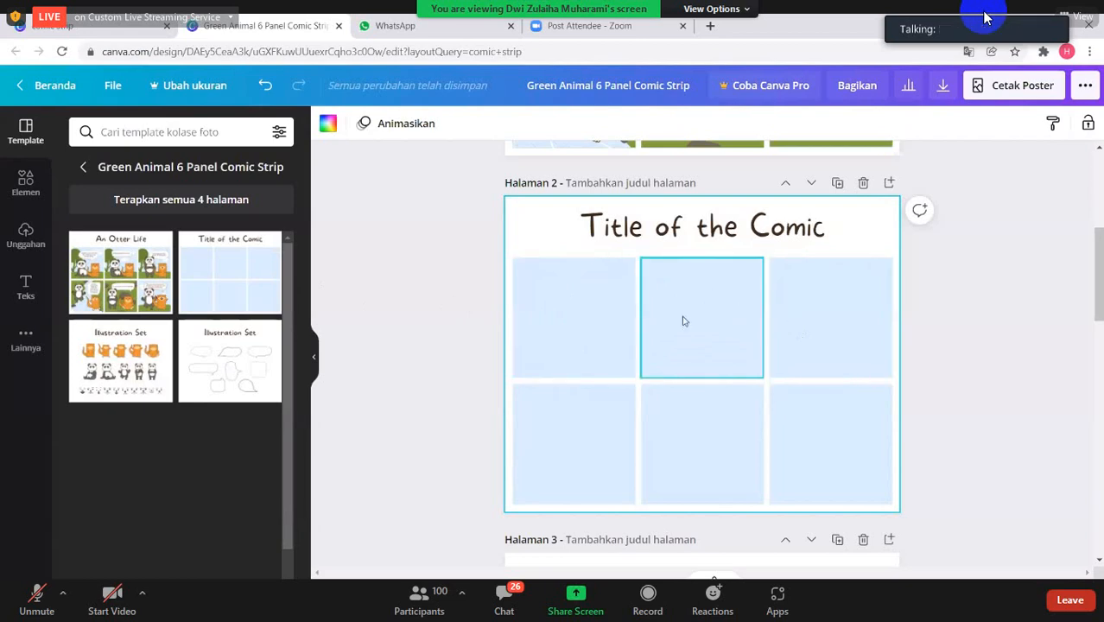
click(623, 311)
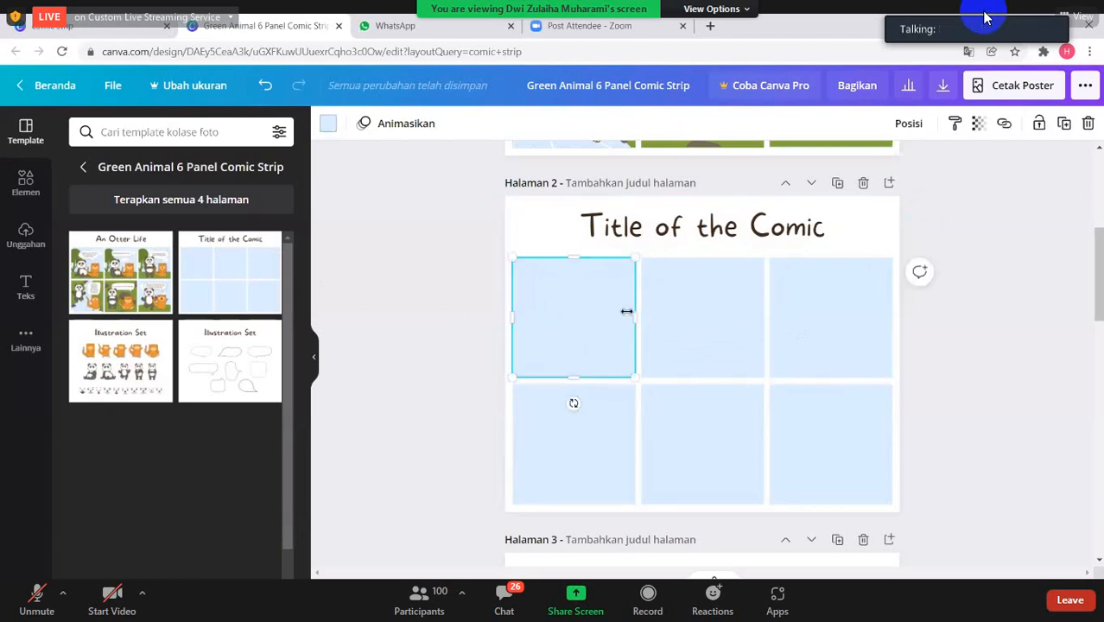
- Apply the two "Illustration Set" layouts in turn to page 2 and look over the individual speech bubble shapes
click(145, 367)
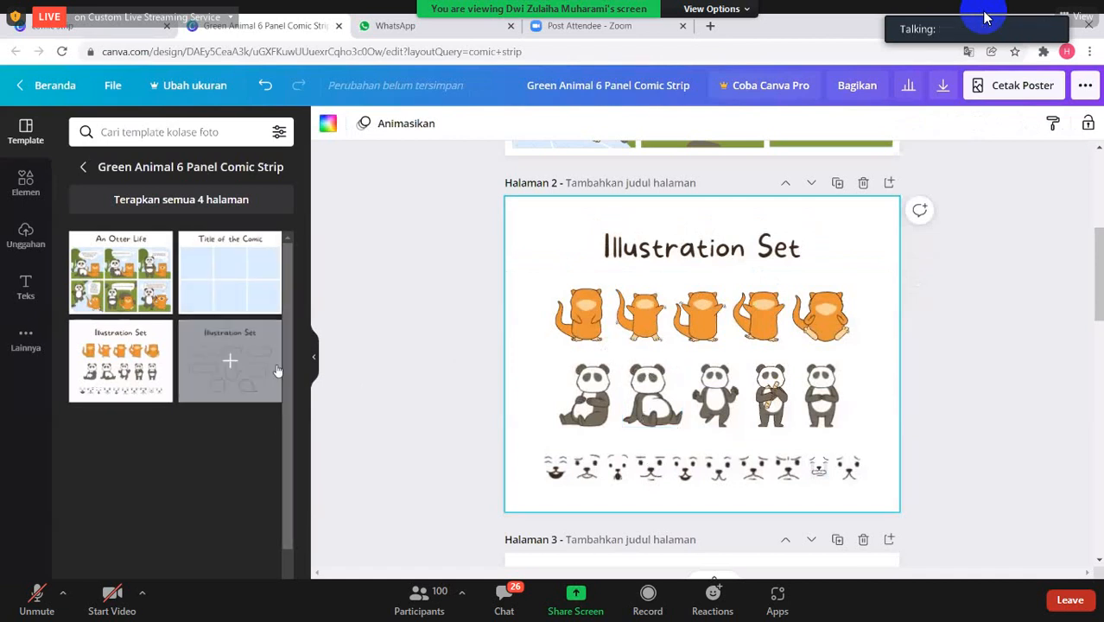
click(230, 360)
click(598, 315)
click(715, 318)
click(728, 398)
click(793, 340)
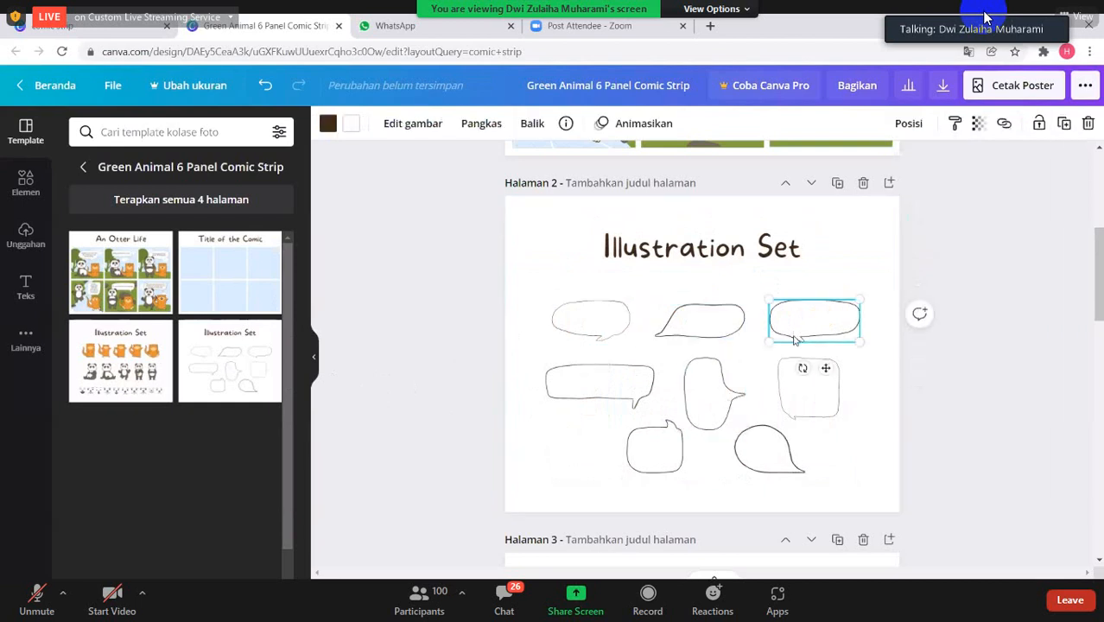
click(804, 380)
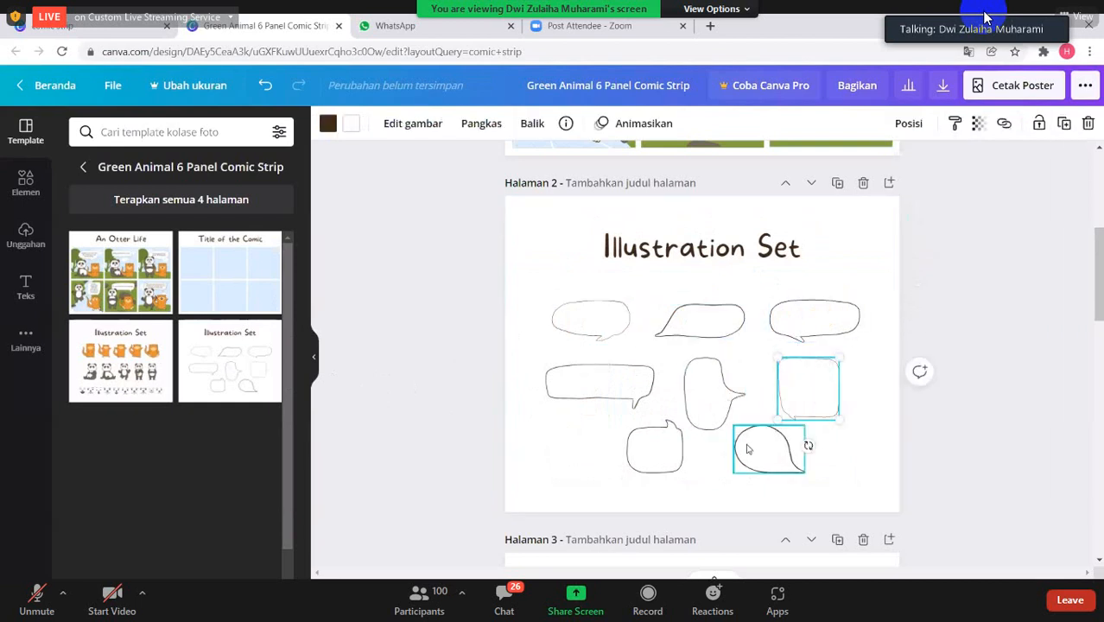
click(773, 449)
click(671, 456)
click(701, 399)
click(619, 394)
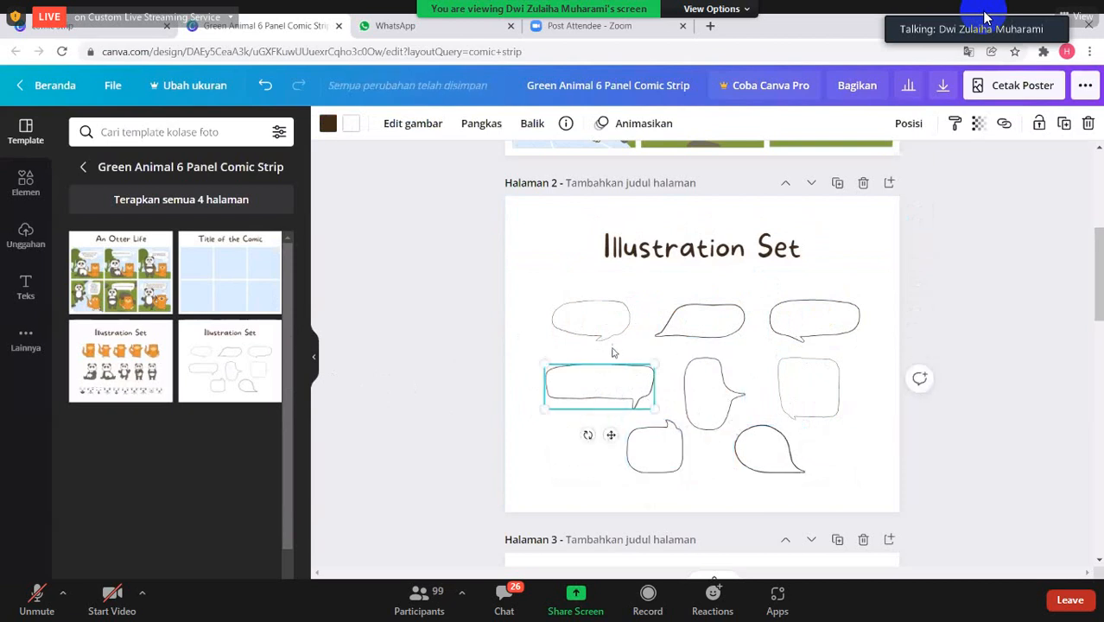
click(700, 321)
click(812, 320)
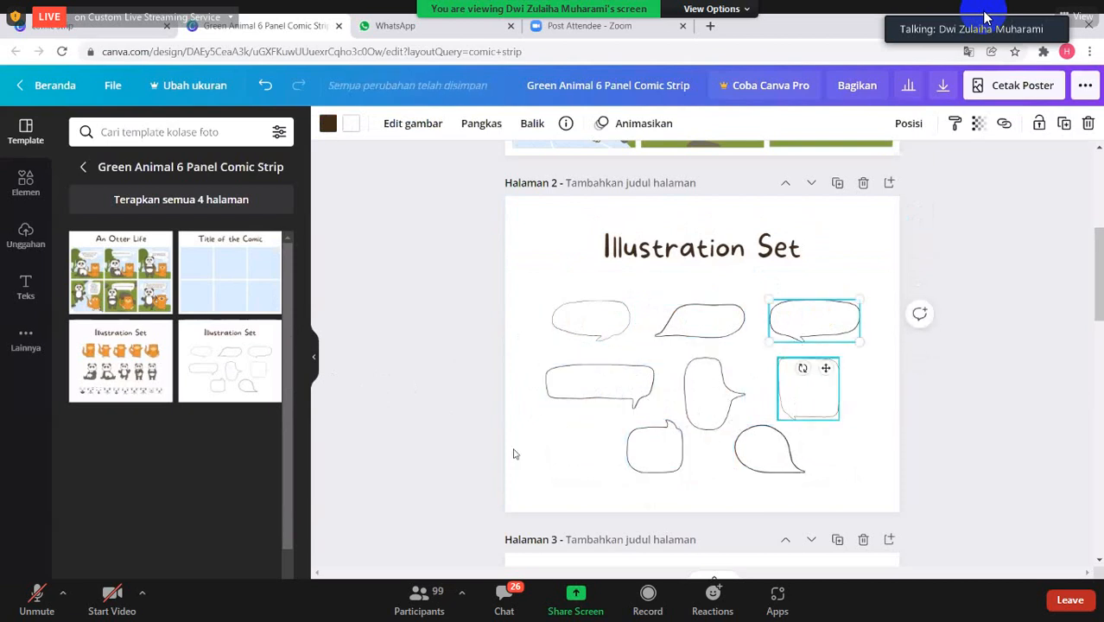
- Reapply the blank six-panel "Title of the Comic" layout to page 2
click(233, 301)
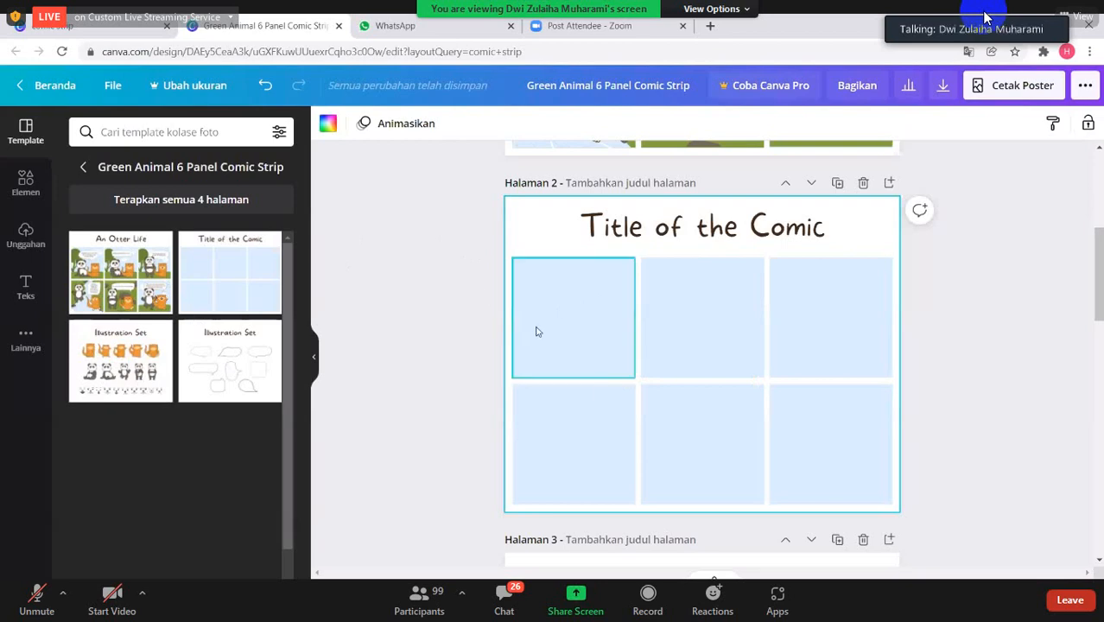
scroll(683, 377, up, 5)
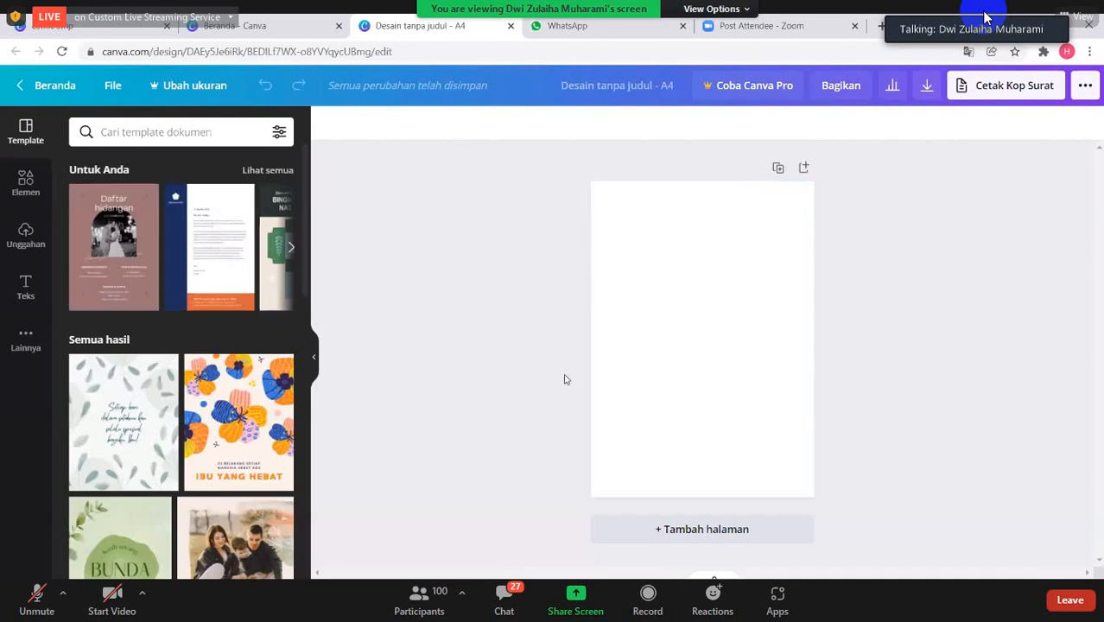
- Insert a plain square from the Garis & Bentuk elements onto the blank A4 page
click(26, 185)
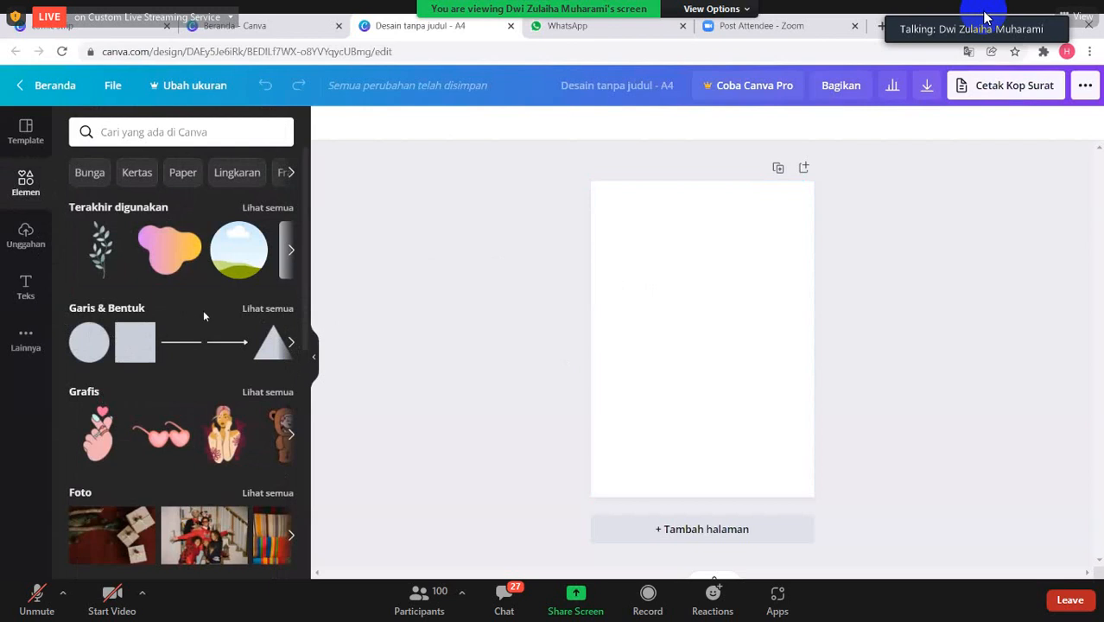
click(101, 311)
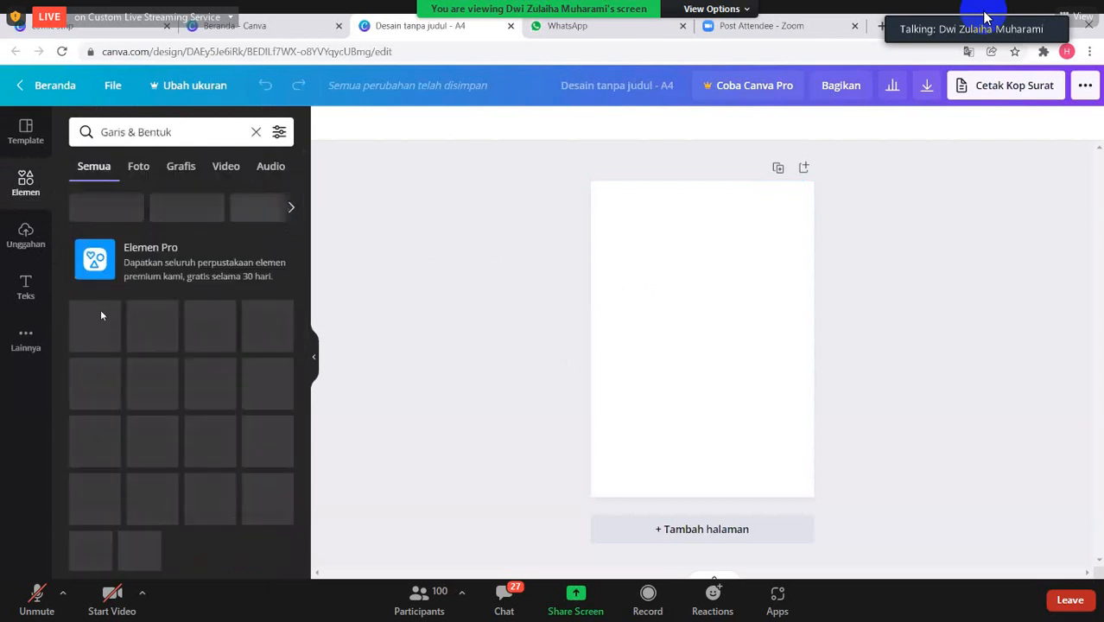
scroll(193, 407, down, 5)
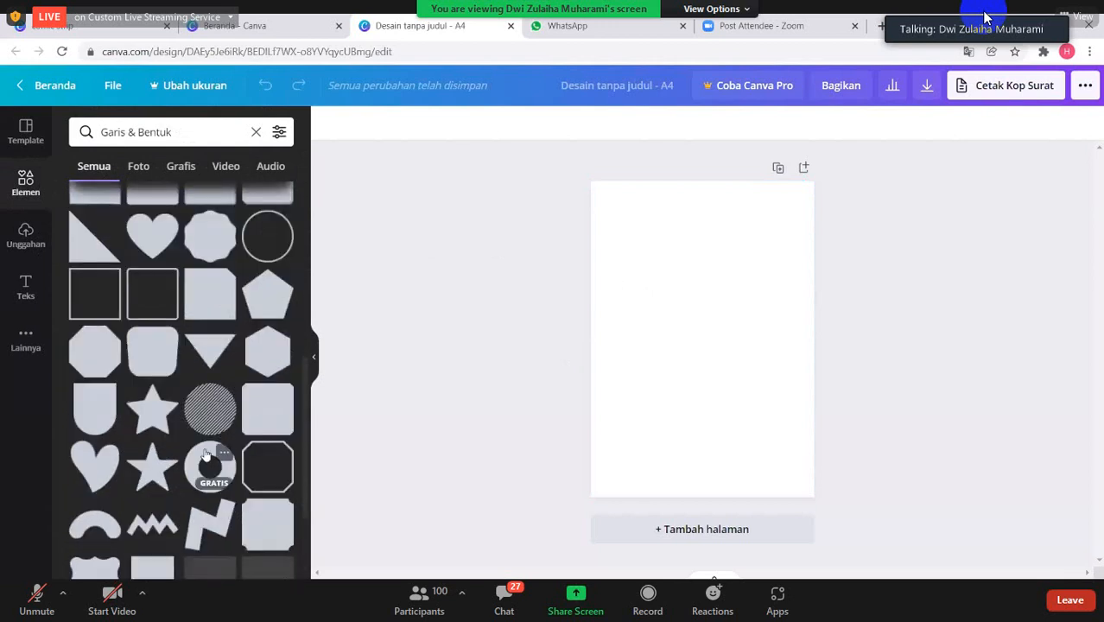
scroll(204, 454, up, 5)
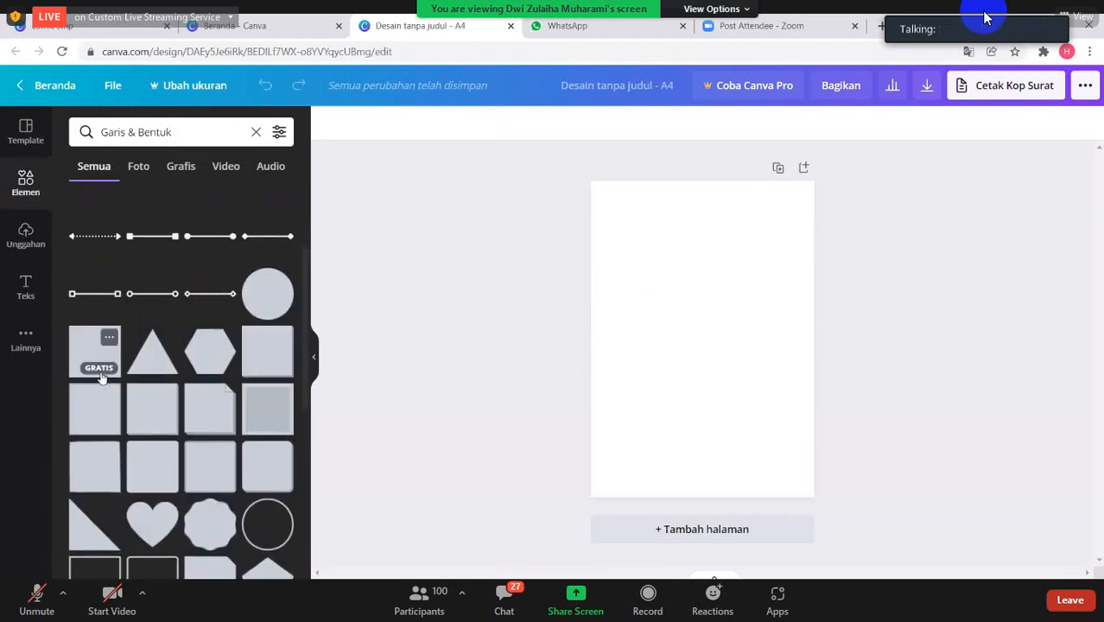
click(94, 358)
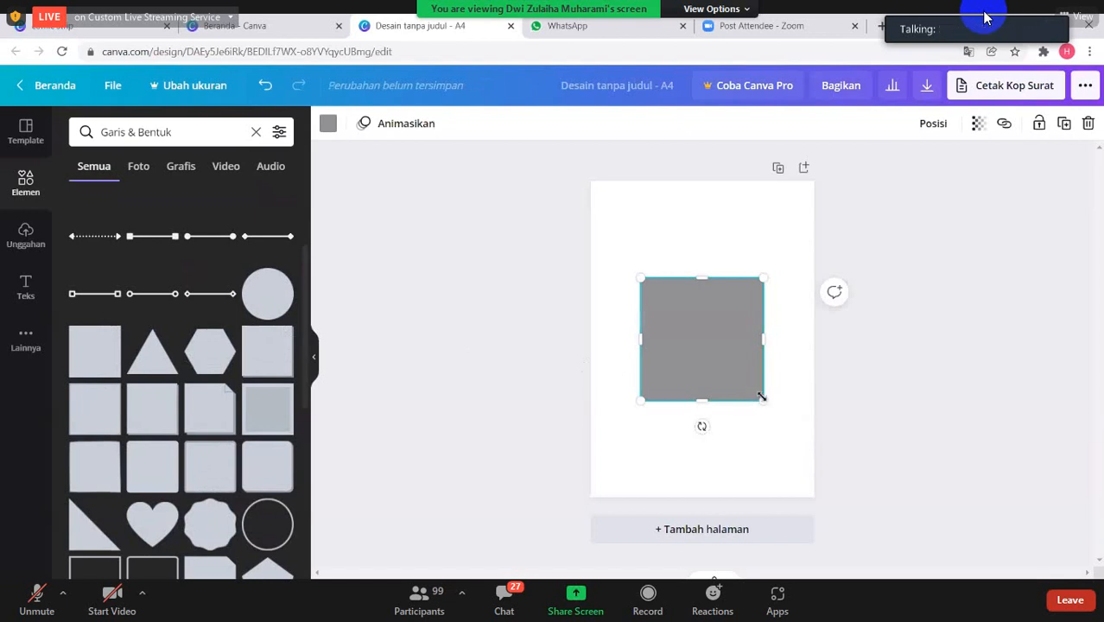
- Stretch the square into a wide rectangle spanning nearly the page width and place it in the page's upper half
drag(761, 398, 759, 393)
drag(758, 340, 801, 339)
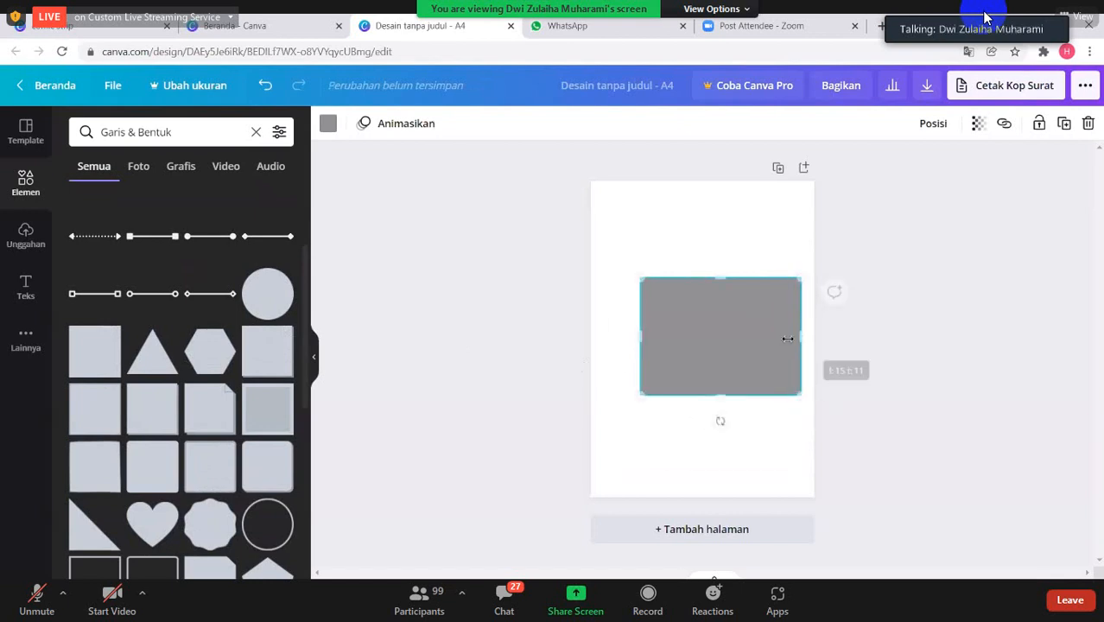
drag(643, 337, 596, 333)
drag(698, 395, 705, 291)
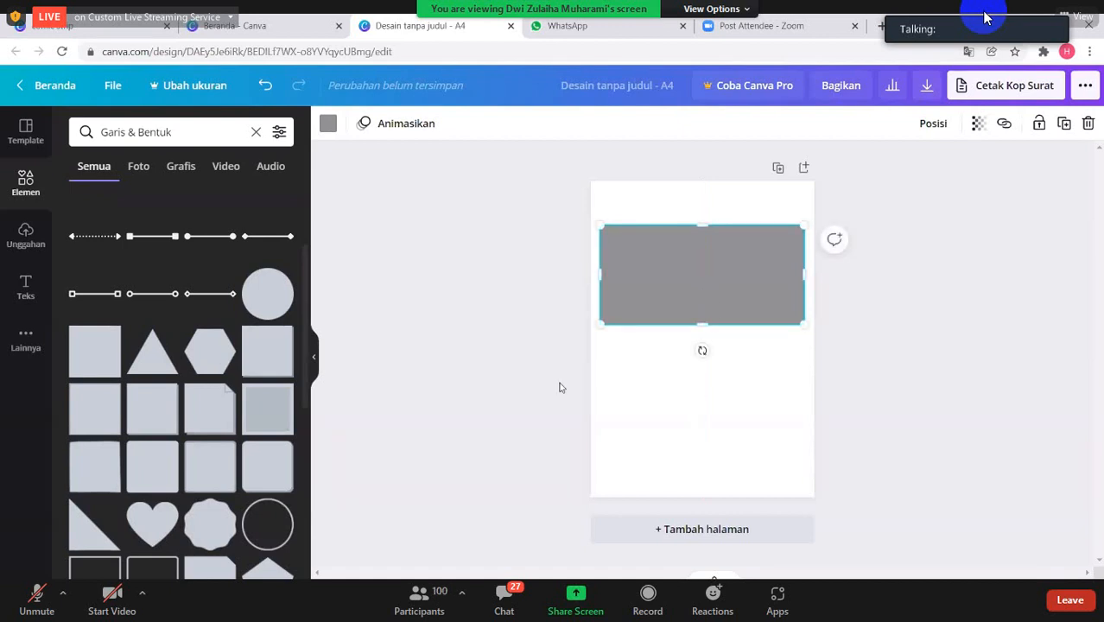
click(534, 367)
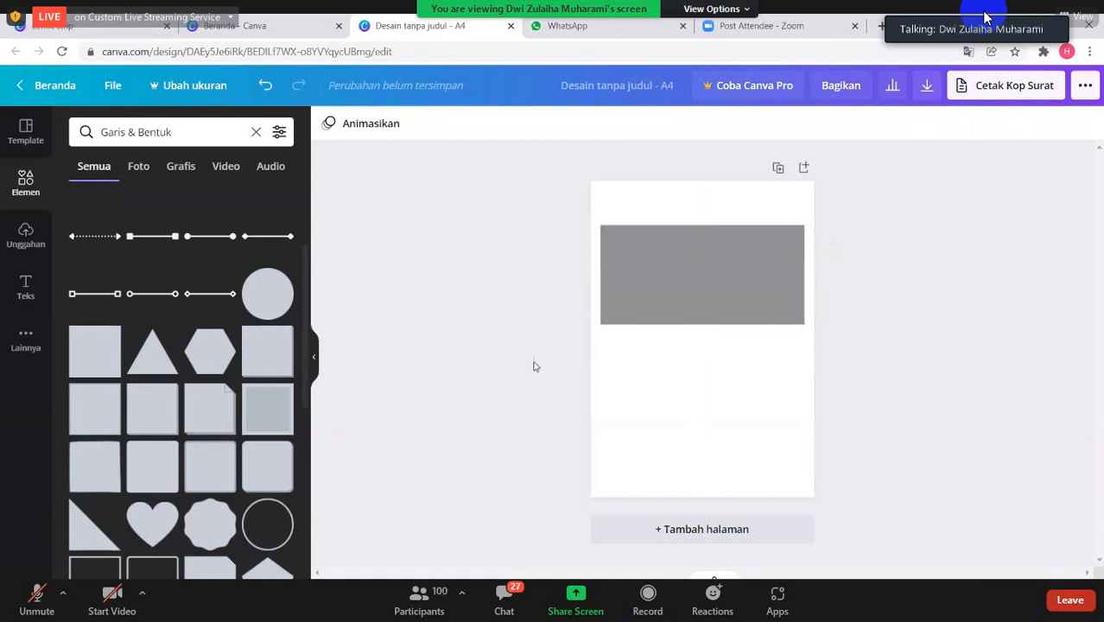
- Insert a second square, place it below the first rectangle, and stretch and shorten it into a similar wide comic panel
click(91, 362)
drag(769, 355, 804, 356)
drag(640, 339, 606, 341)
drag(724, 330, 724, 394)
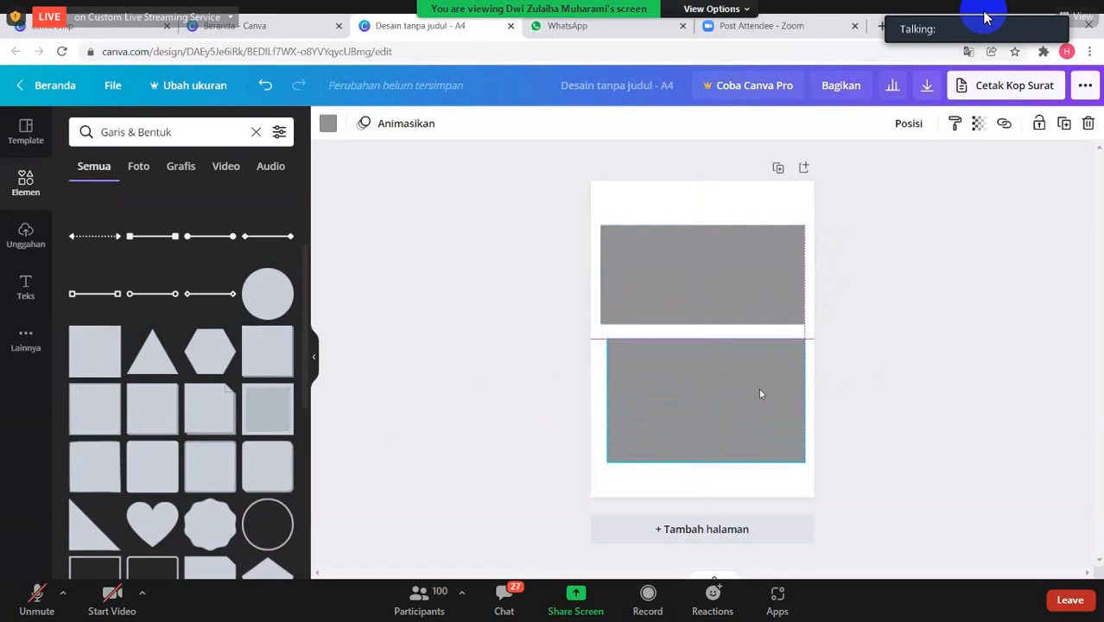
drag(804, 398, 810, 399)
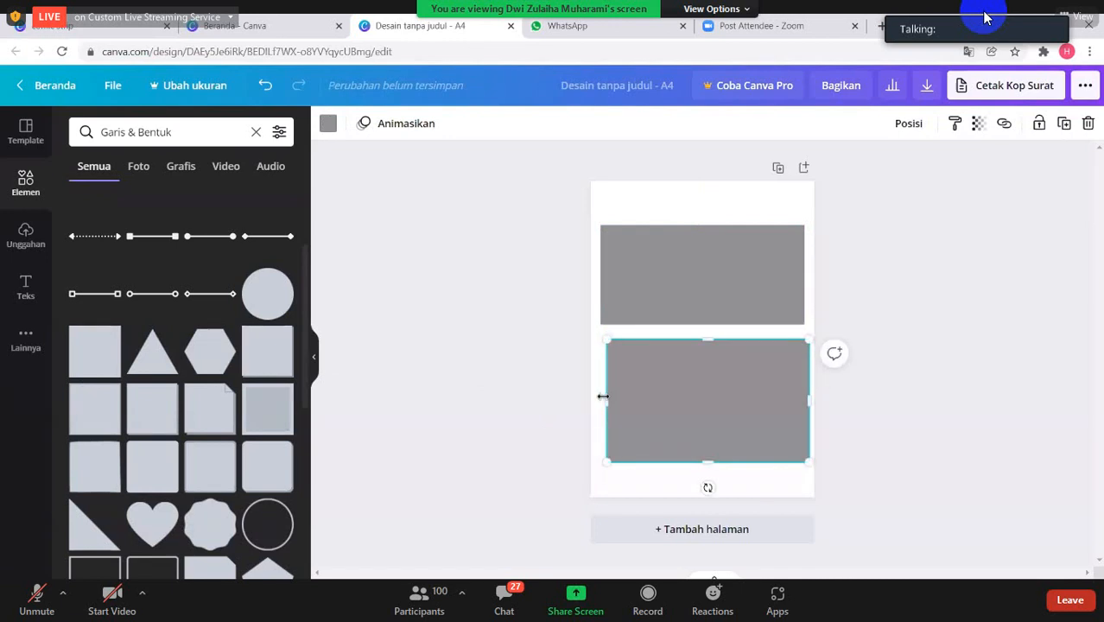
drag(605, 400, 600, 400)
drag(704, 458, 712, 408)
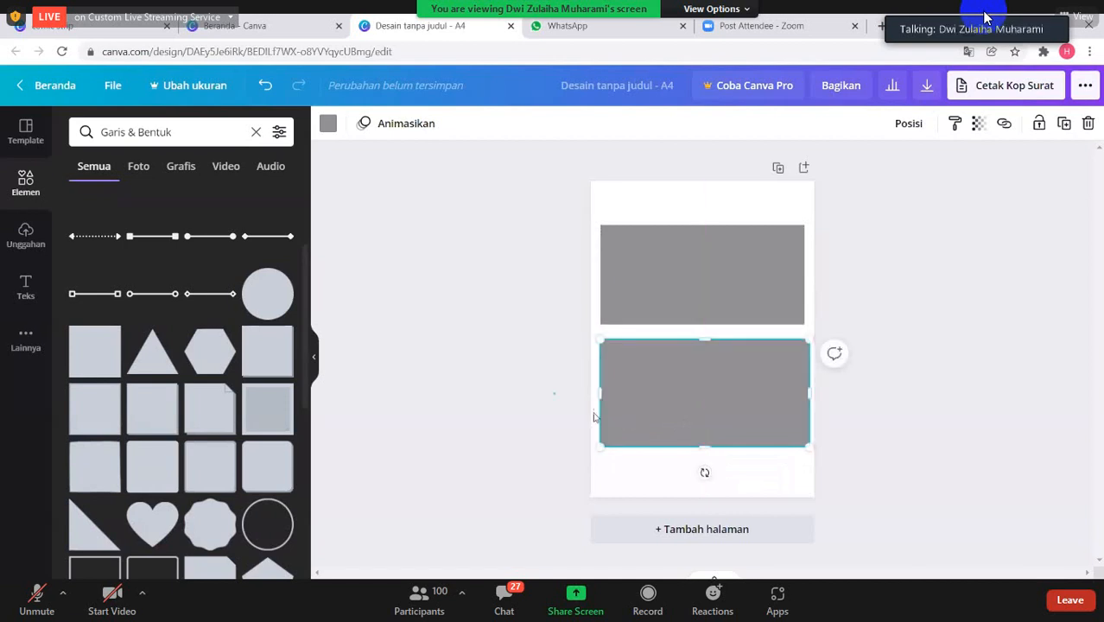
click(556, 397)
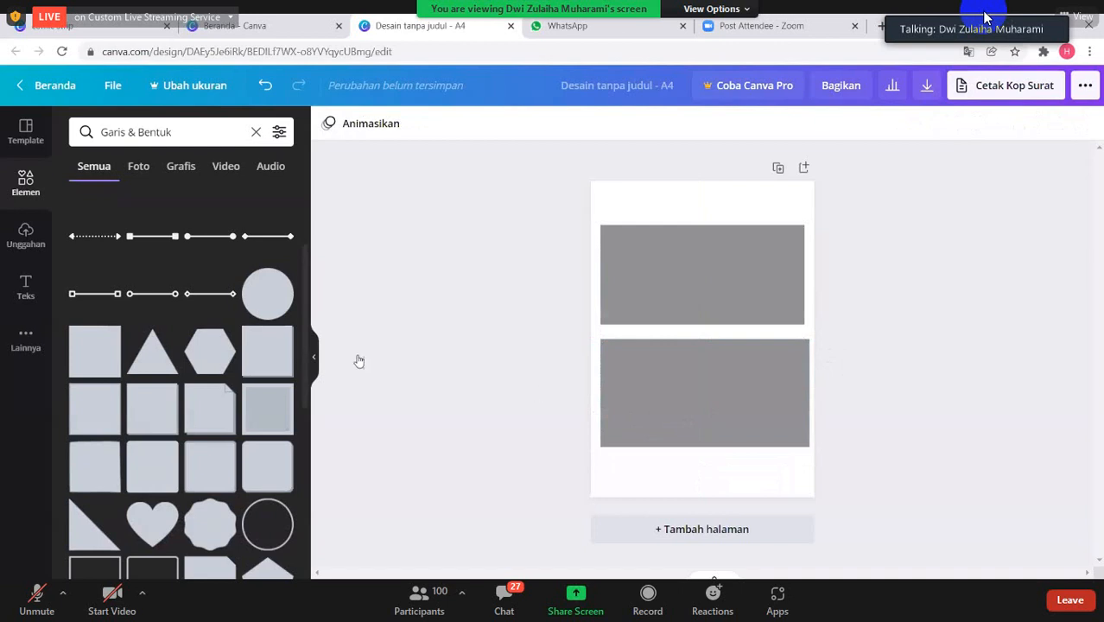
- Replace the "Garis & Bentuk" element search with a search for "background comic"
click(184, 141)
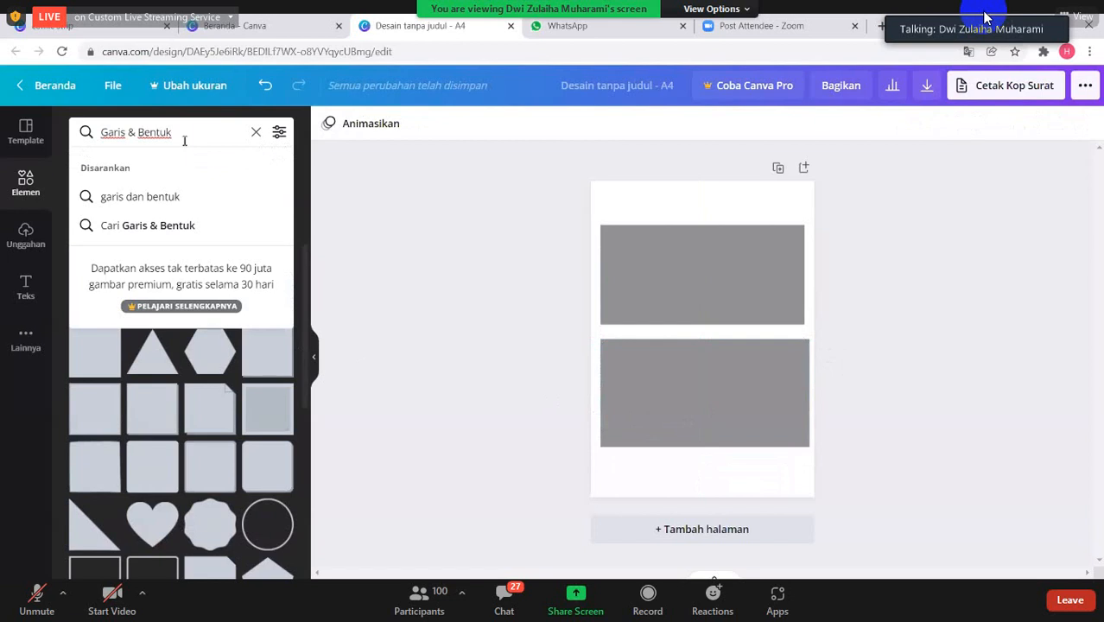
key(BackSpace)
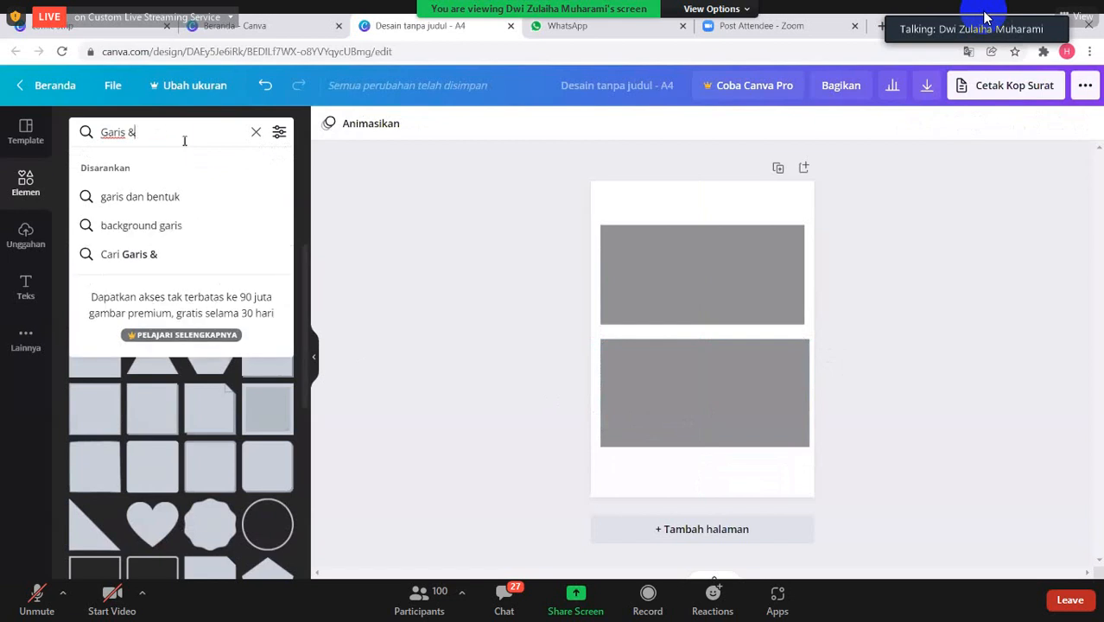
key(BackSpace)
key(BackSpace)
key(BackSpace)
key(BackSpace)
key(BackSpace)
key(BackSpace)
key(BackSpace)
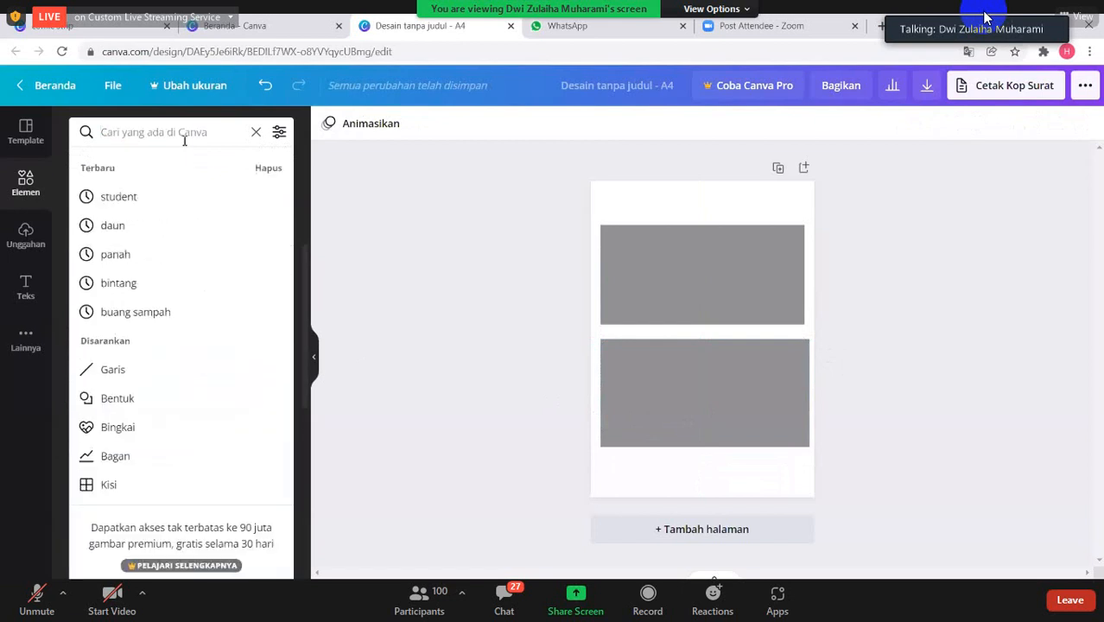
text(co)
text(ml)
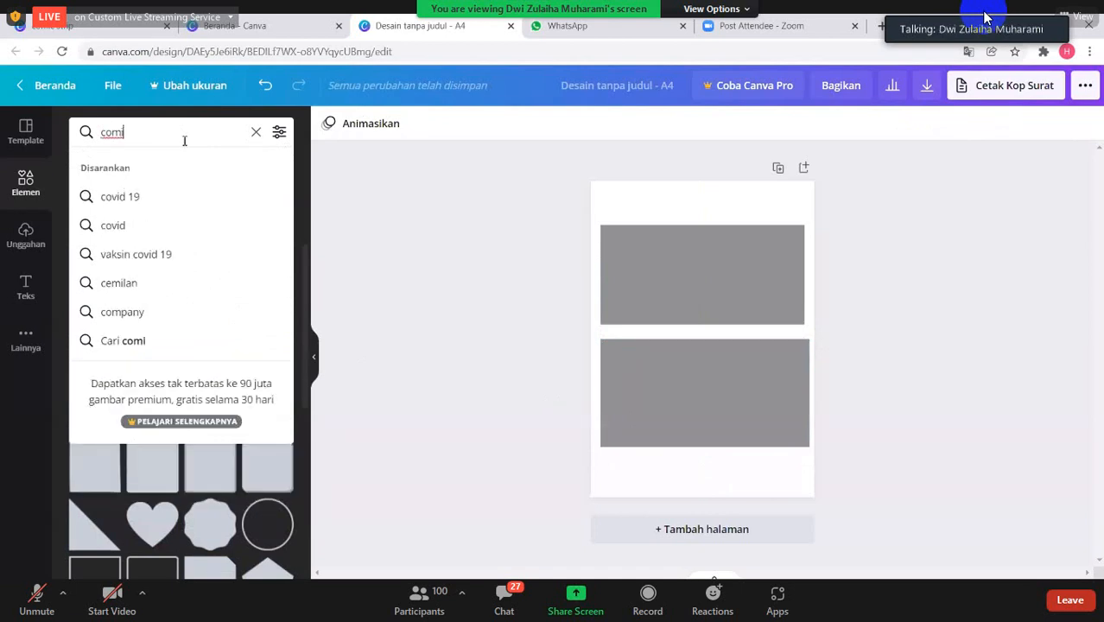
text(c)
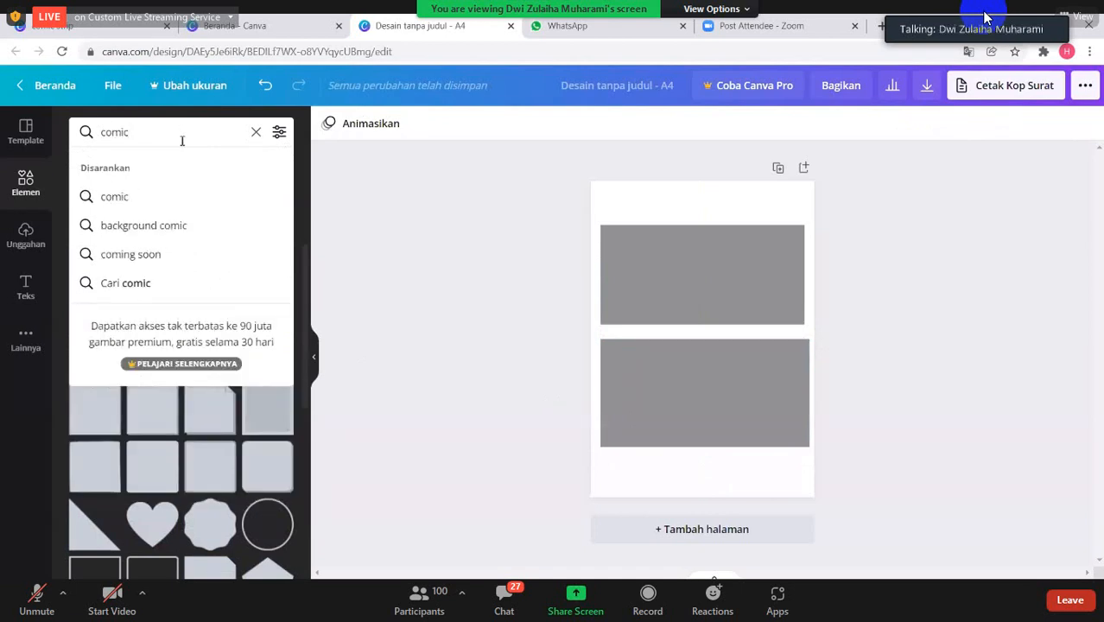
click(173, 225)
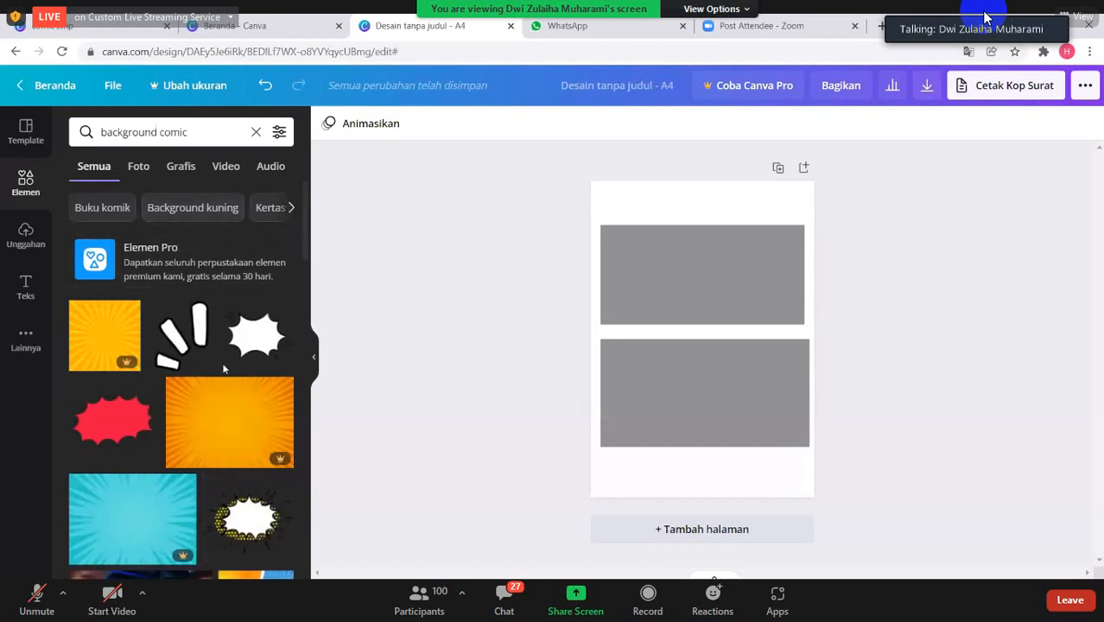
- Browse the comic background results, examining the coloured backgrounds, speech bubbles and effect graphics and which of them are free or Pro
scroll(222, 382, down, 1)
scroll(217, 375, up, 1)
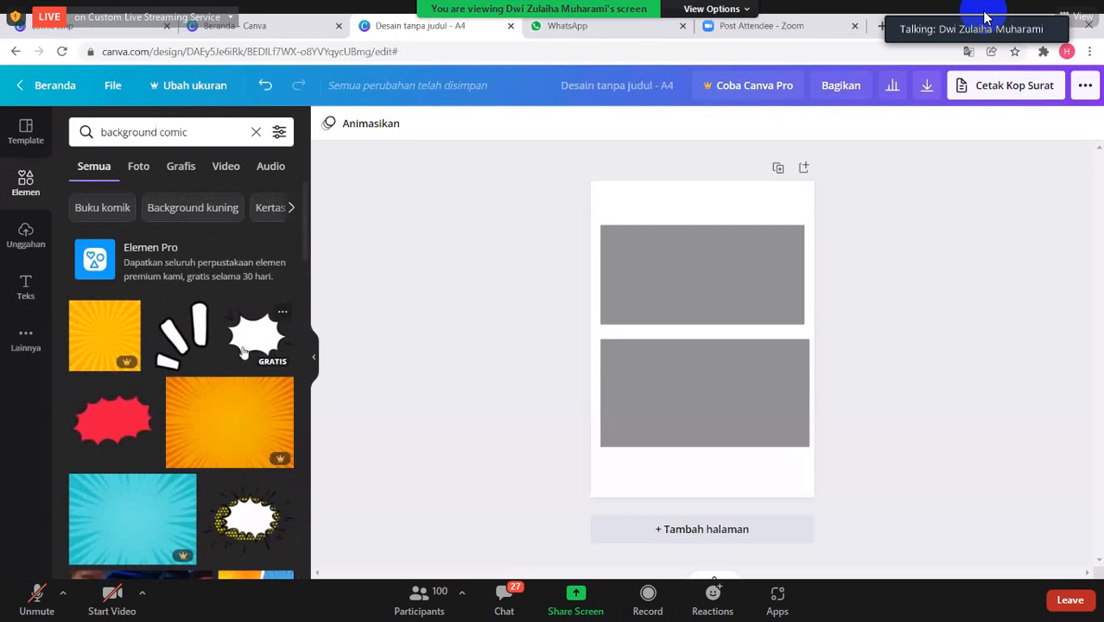
scroll(244, 353, down, 5)
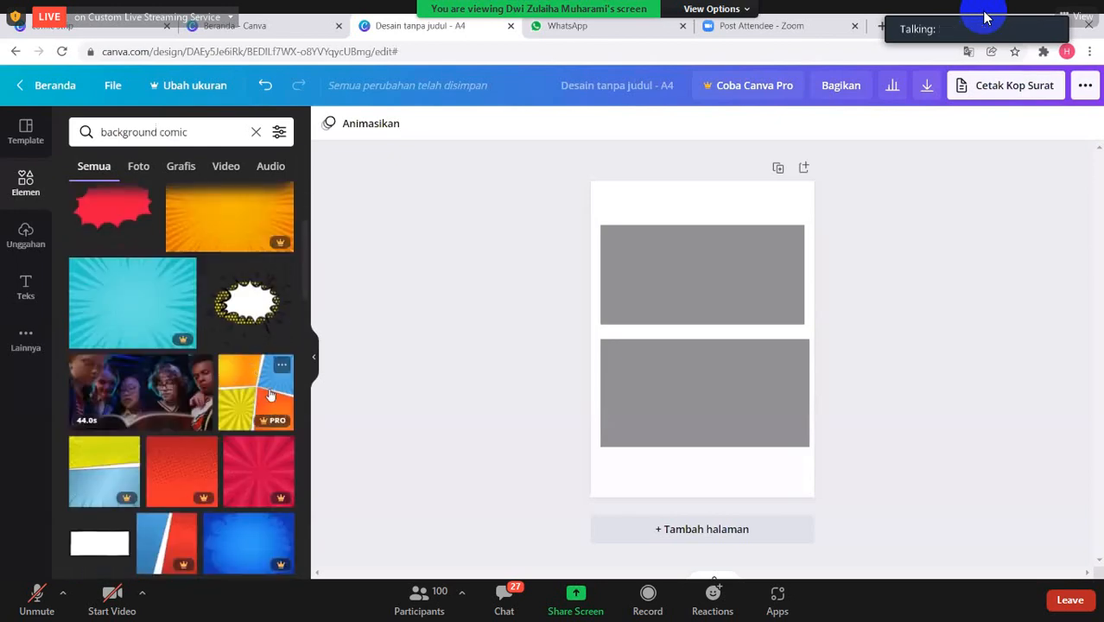
scroll(251, 393, down, 2)
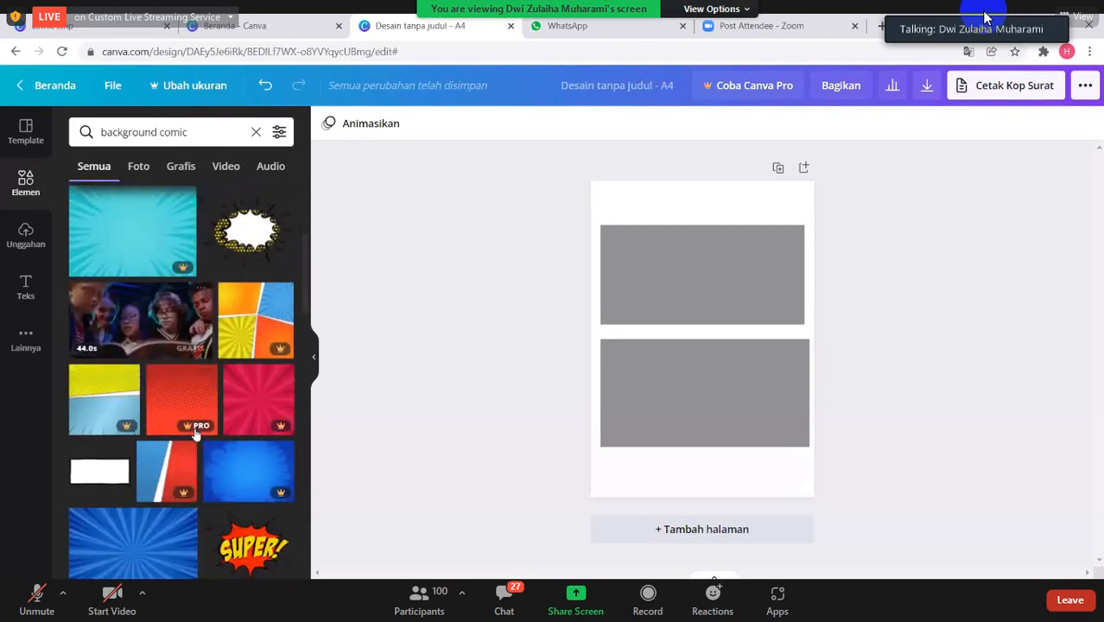
scroll(164, 488, down, 3)
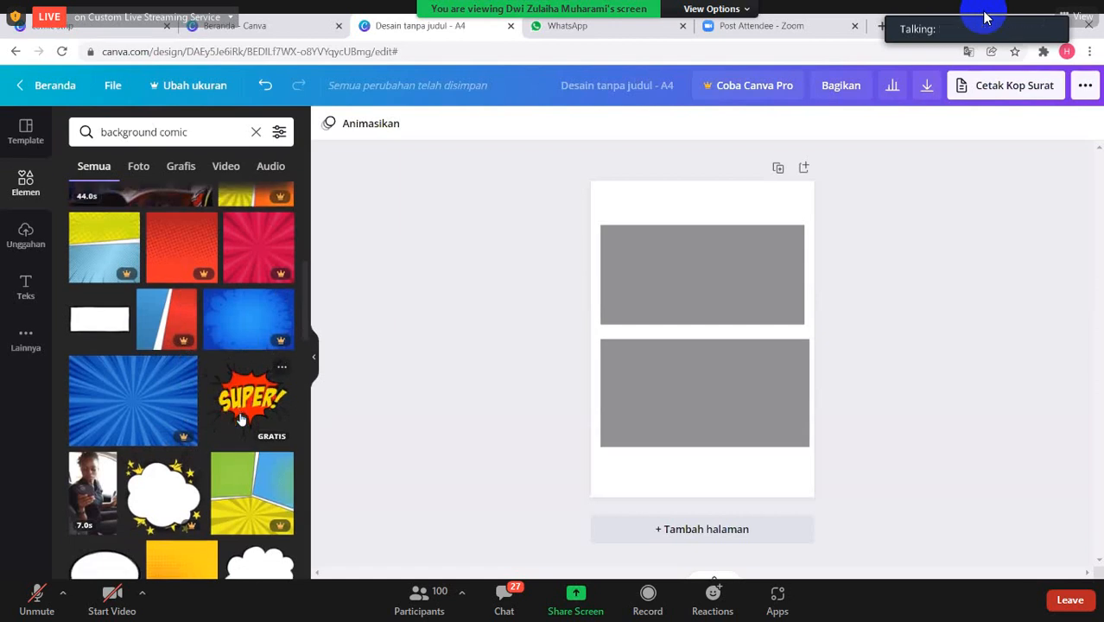
scroll(287, 395, down, 2)
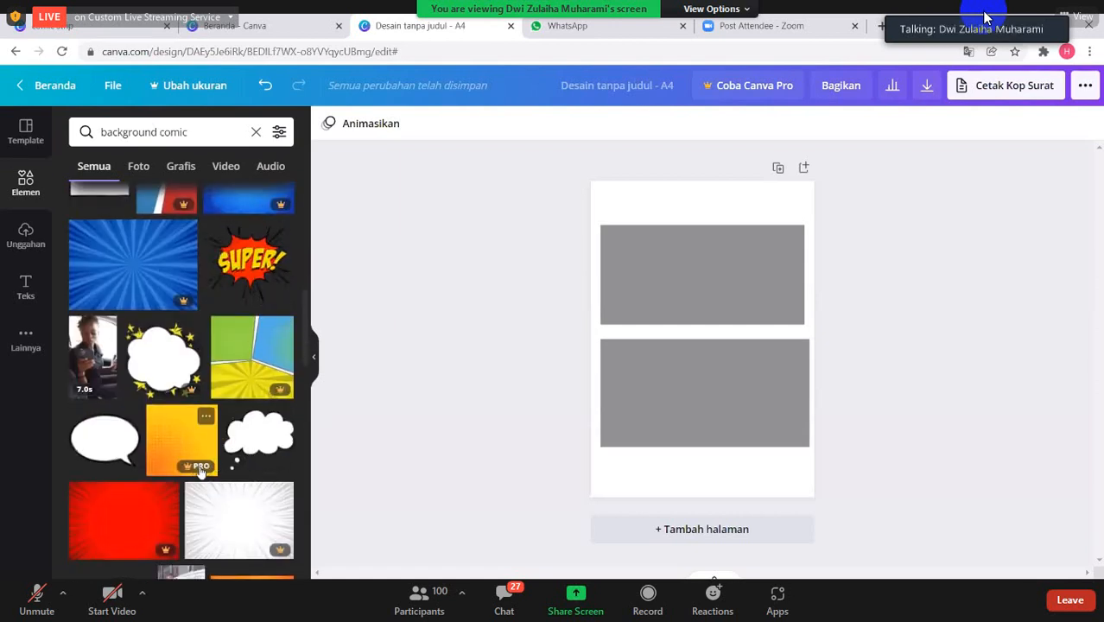
scroll(178, 510, down, 2)
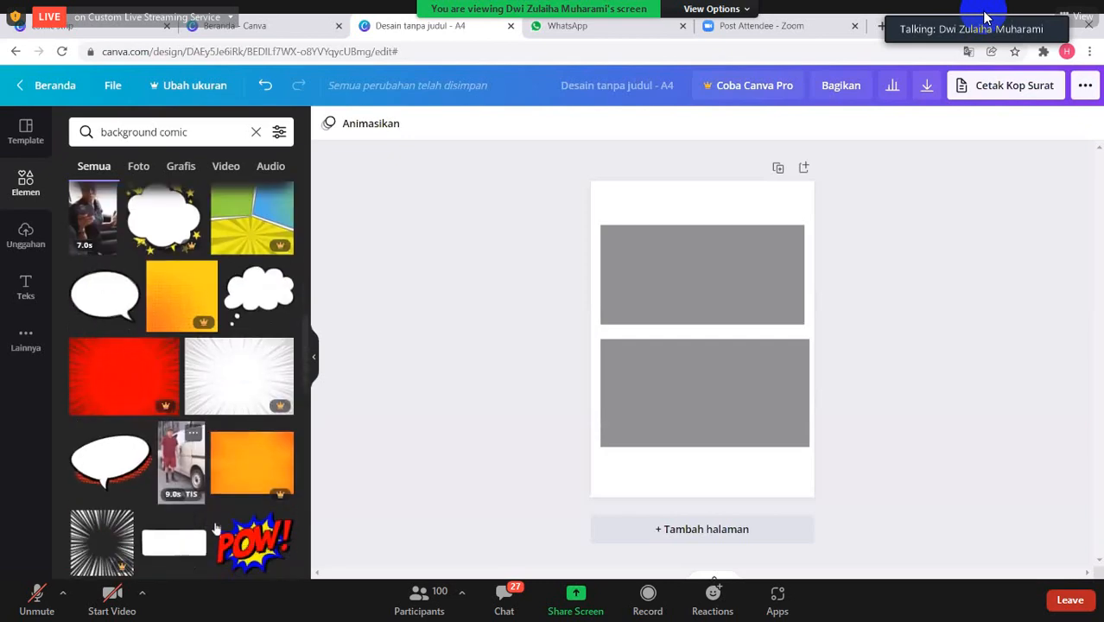
scroll(177, 522, down, 2)
scroll(255, 527, down, 1)
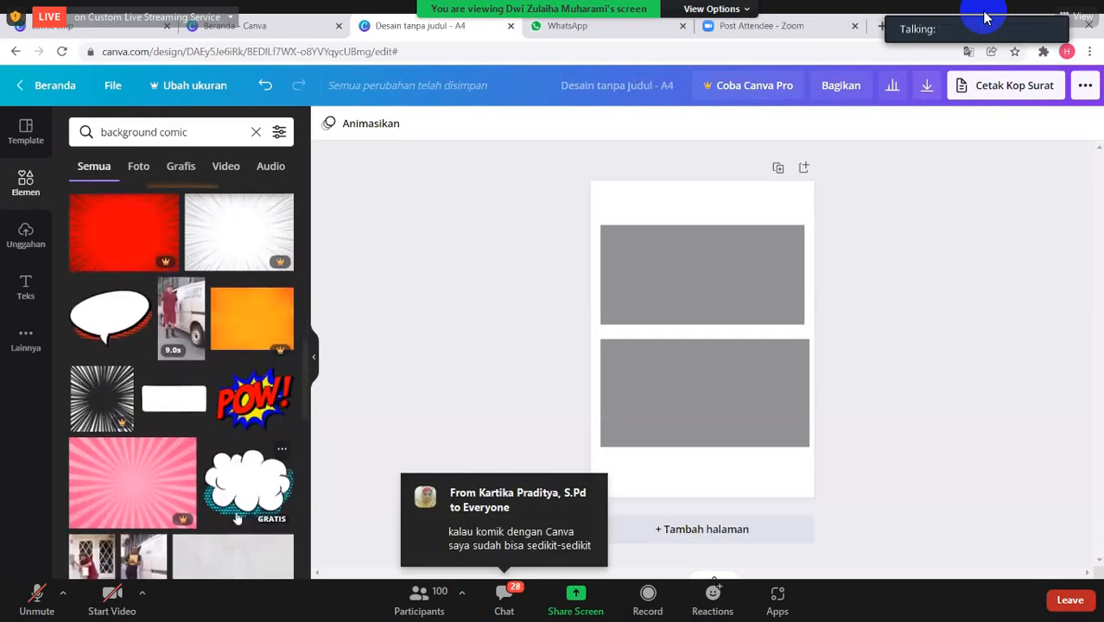
scroll(242, 521, down, 1)
scroll(238, 516, down, 1)
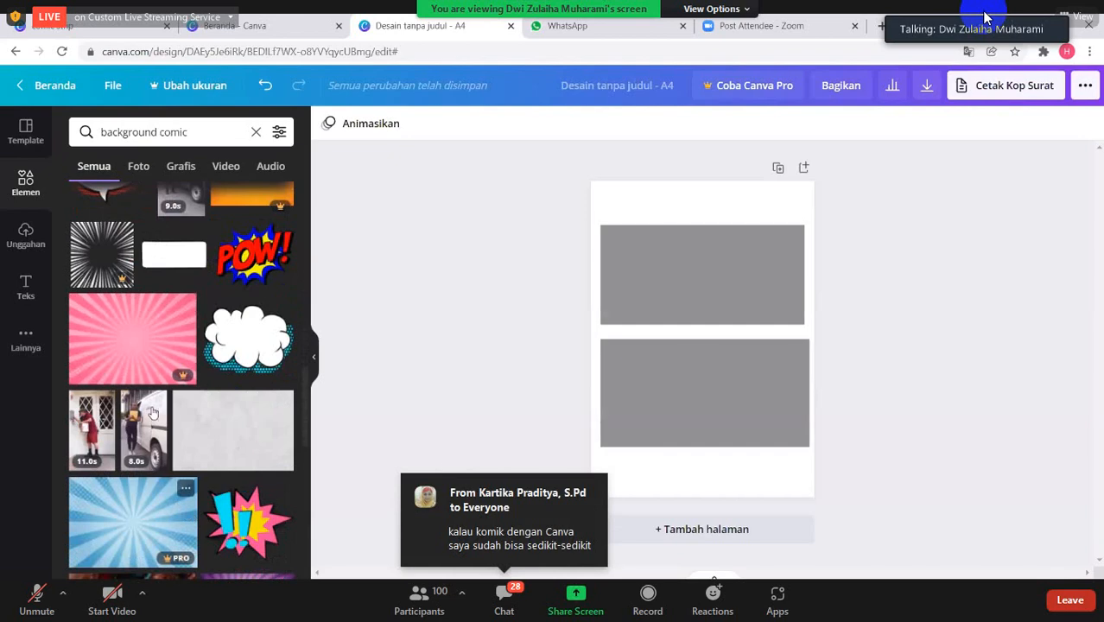
scroll(170, 391, up, 4)
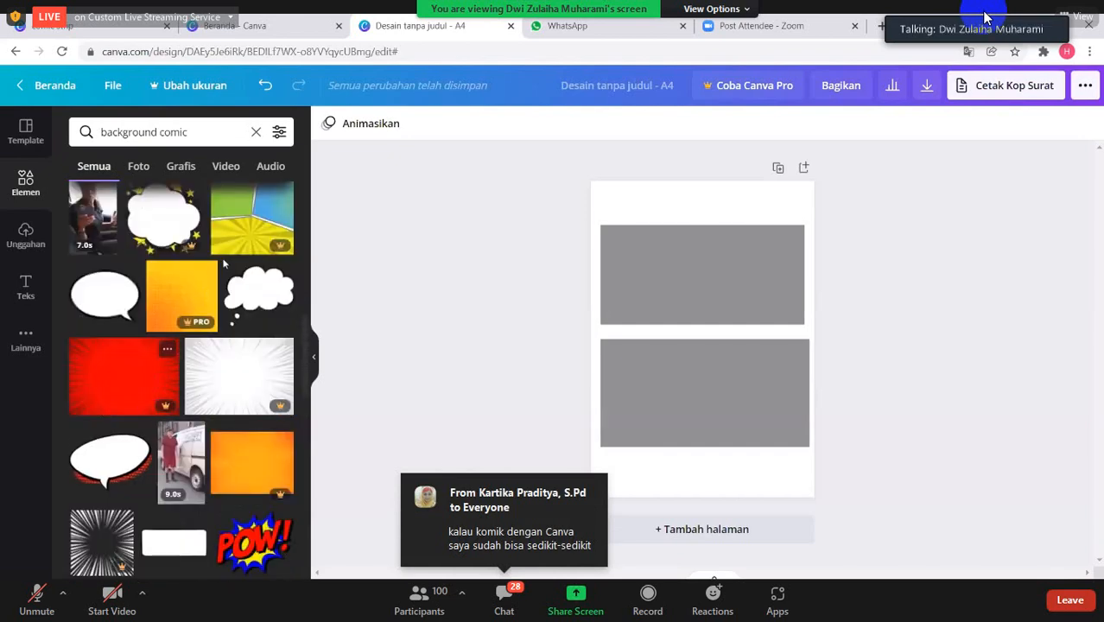
scroll(106, 373, down, 2)
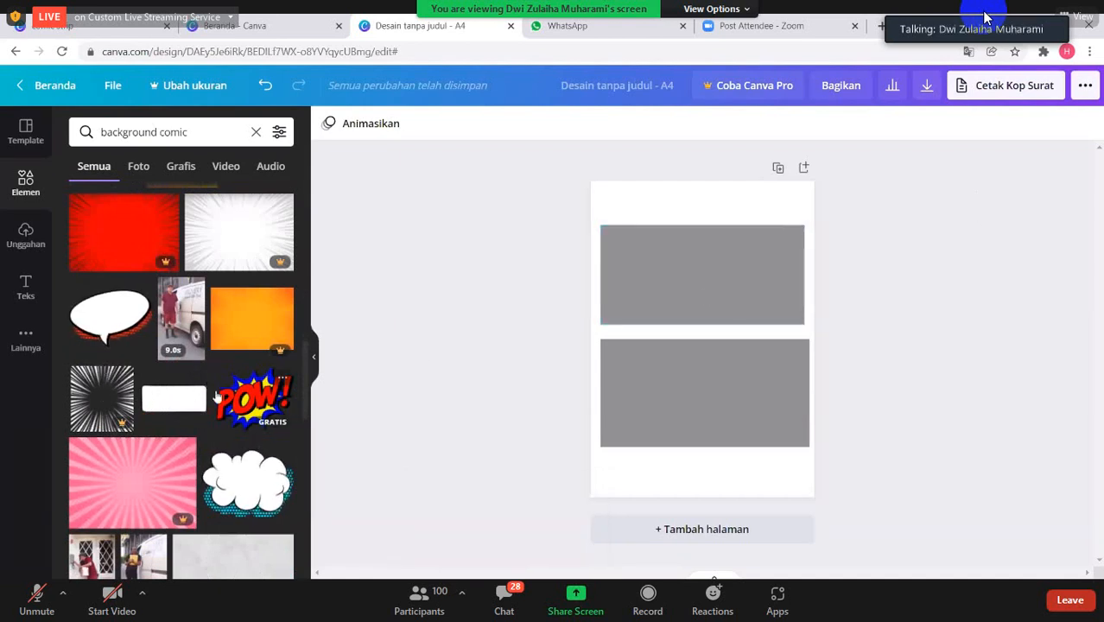
scroll(227, 402, down, 1)
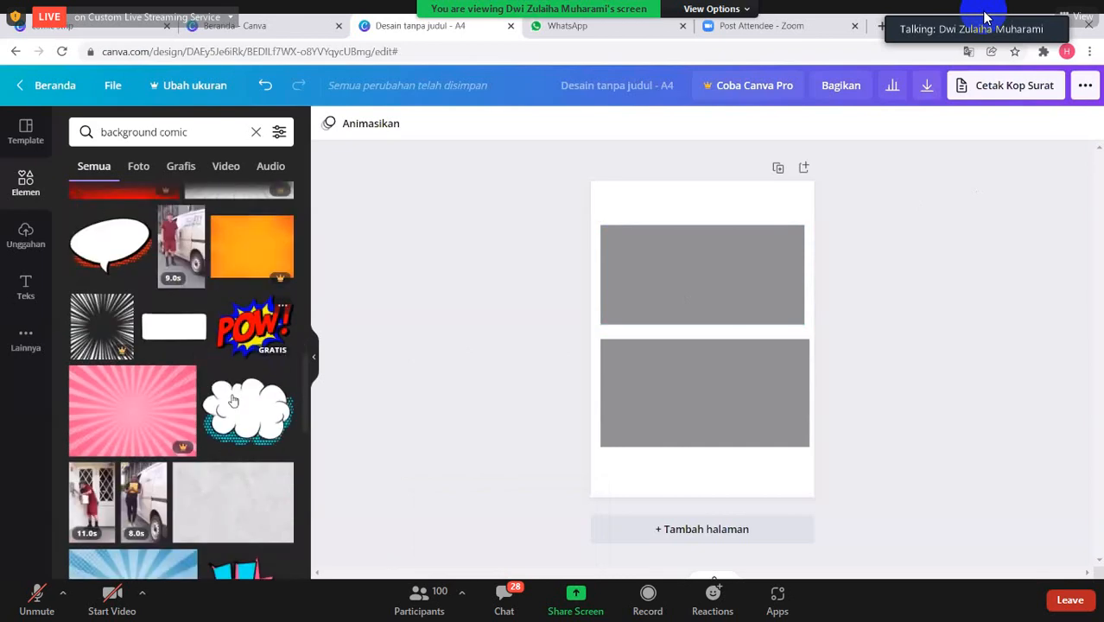
scroll(234, 404, down, 1)
scroll(235, 405, down, 1)
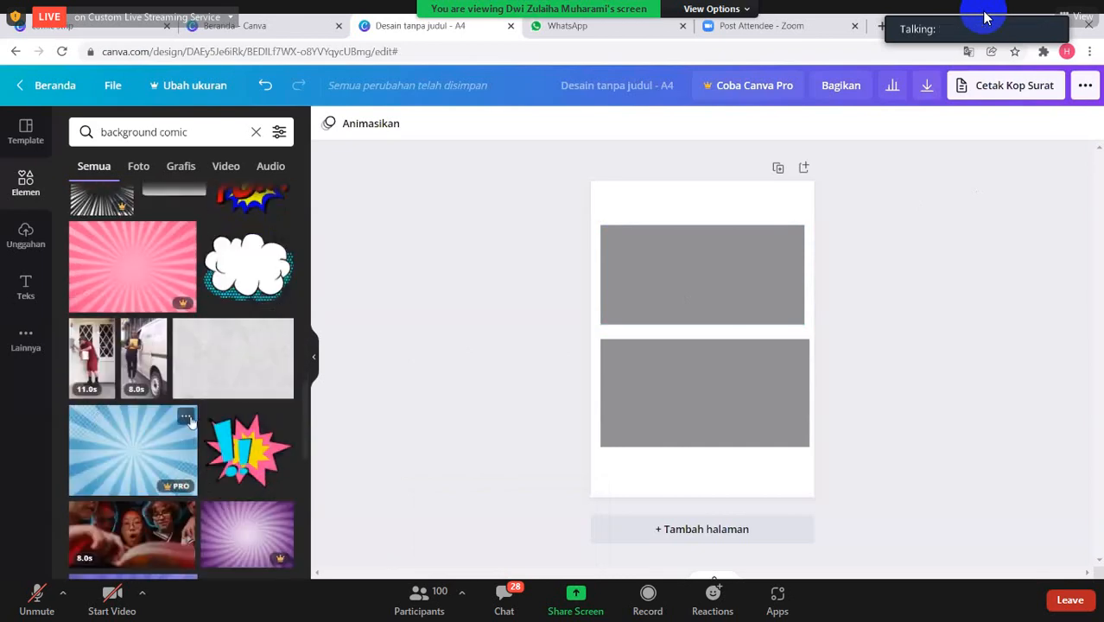
scroll(217, 385, down, 4)
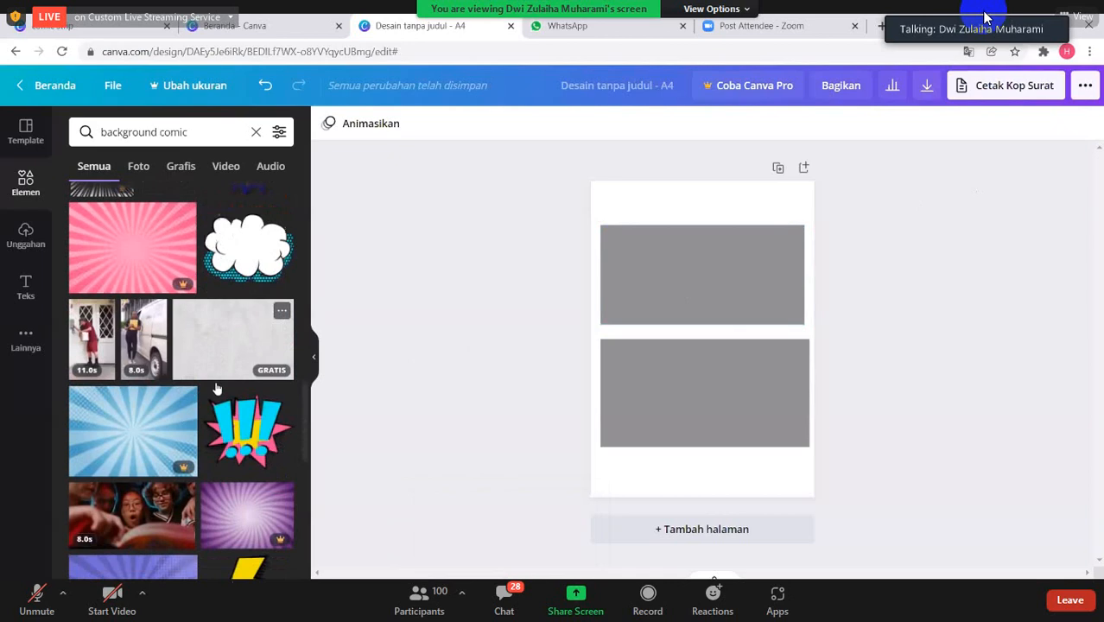
scroll(217, 388, up, 10)
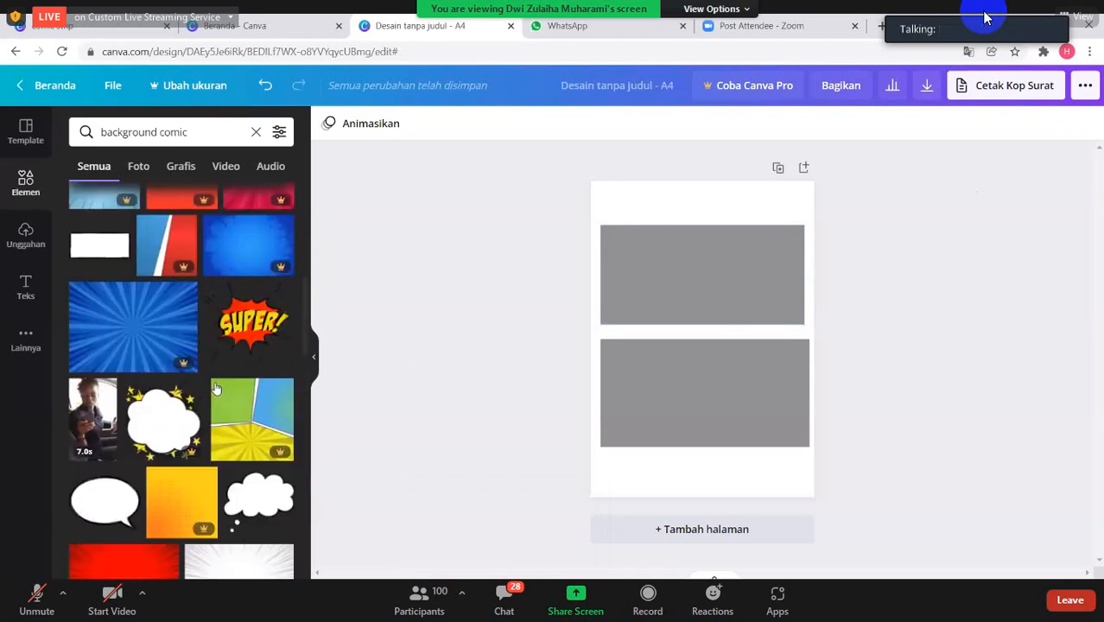
- Search the elements for "student" and insert the waving schoolgirl graphic, scaled down to fit at the right end of the upper panel
click(256, 135)
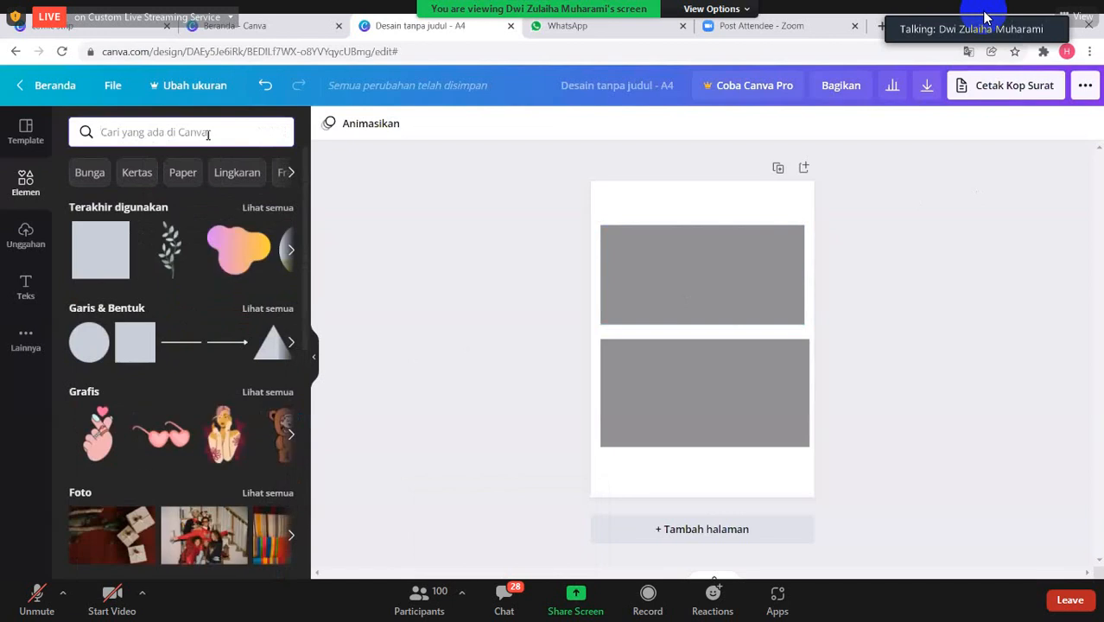
text(stude)
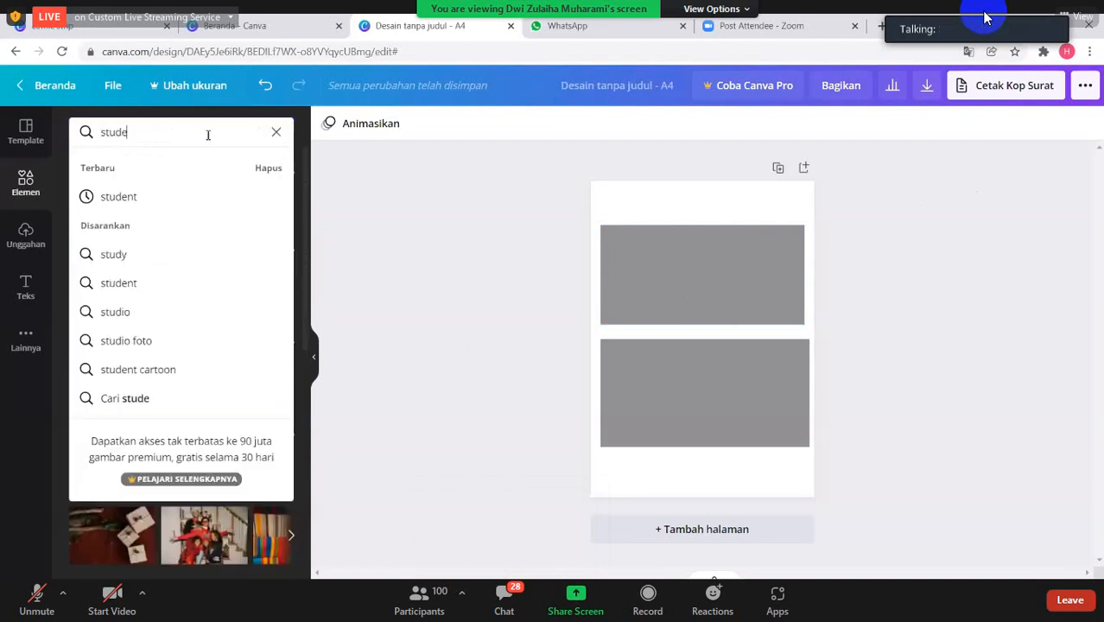
text(nt)
key(Return)
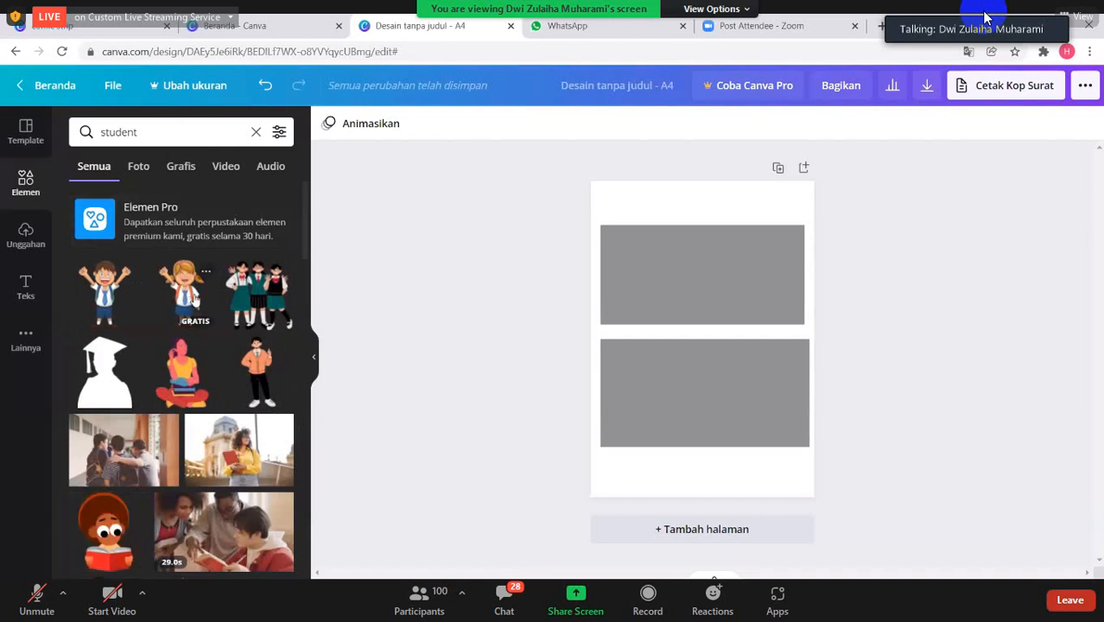
click(195, 295)
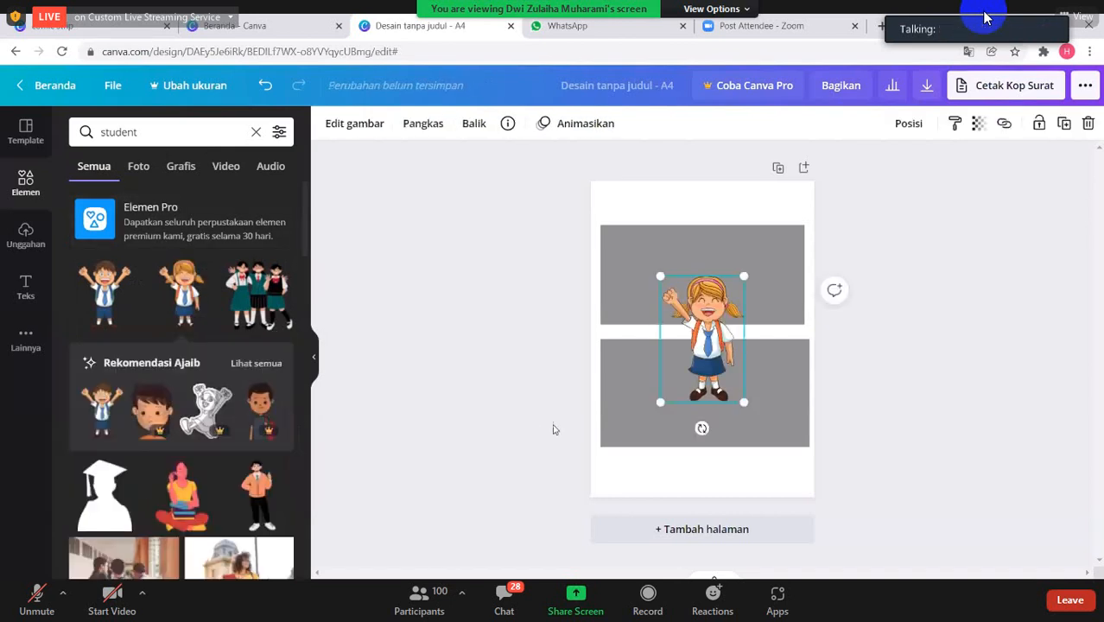
drag(742, 401, 784, 294)
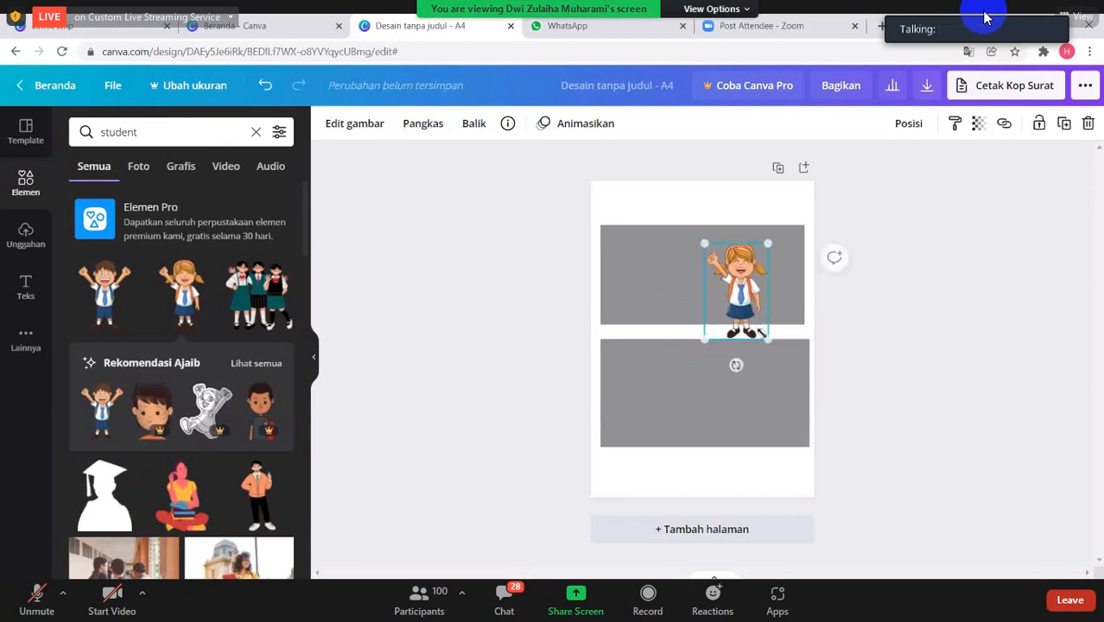
drag(765, 334, 788, 294)
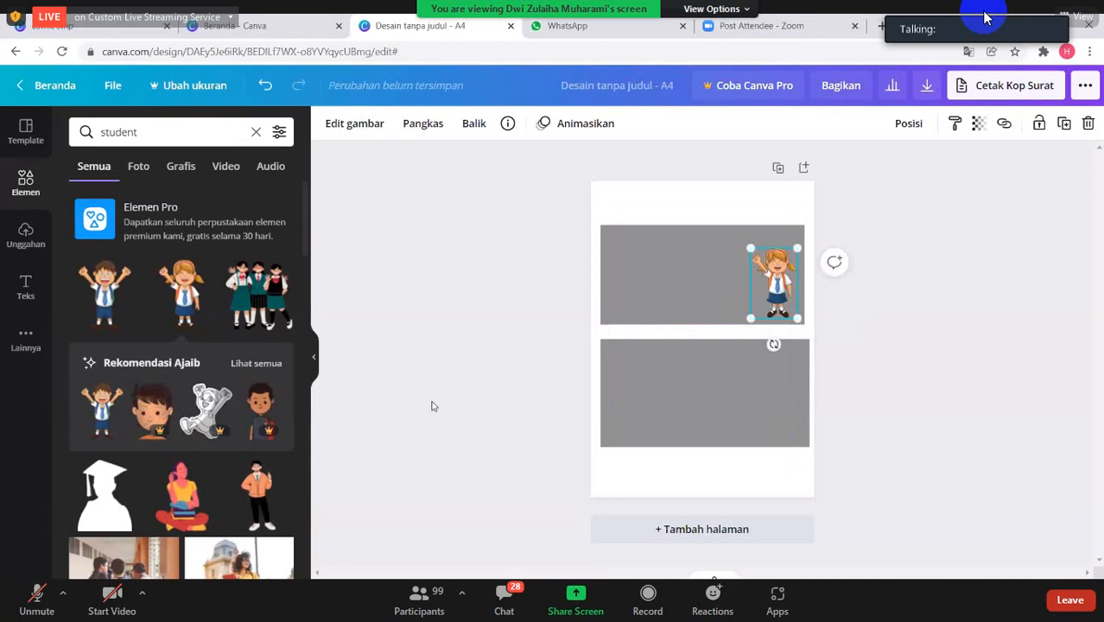
- Insert the graphic of the teacher writing 1+1= on a chalkboard, enlarge it slightly and place it in the upper panel's top-left corner
scroll(209, 413, down, 5)
scroll(209, 413, down, 7)
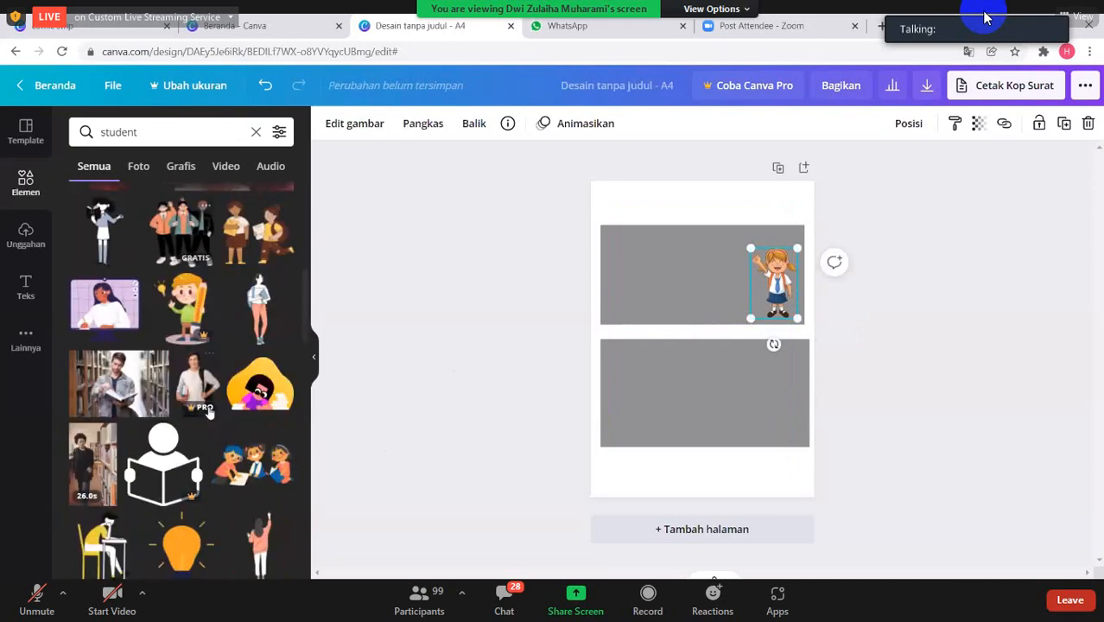
scroll(207, 414, up, 6)
scroll(207, 413, up, 5)
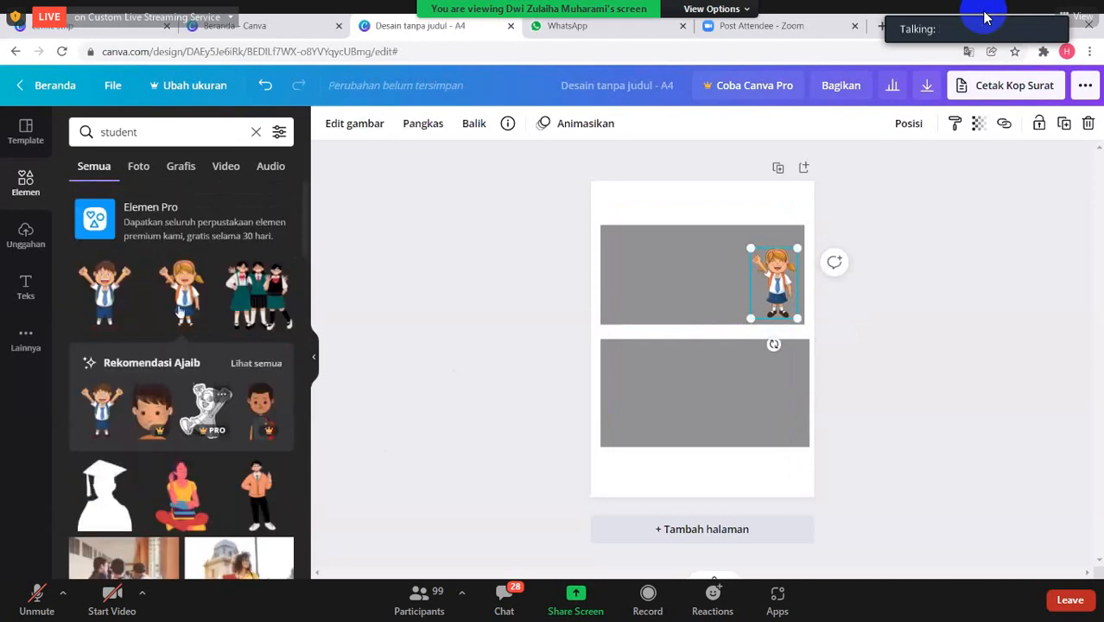
click(255, 132)
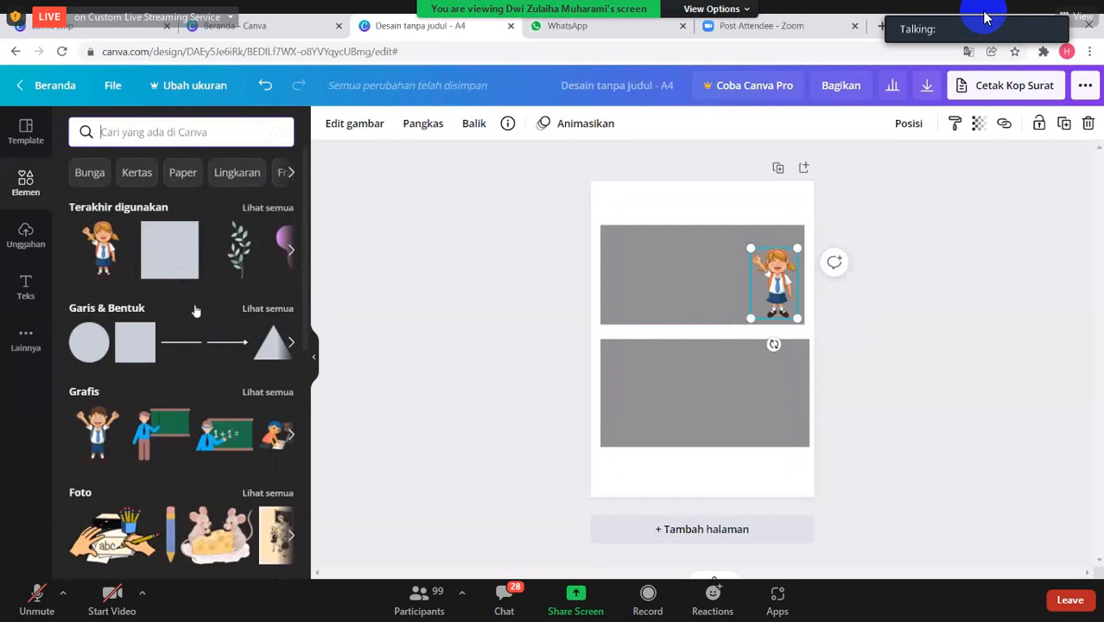
click(219, 434)
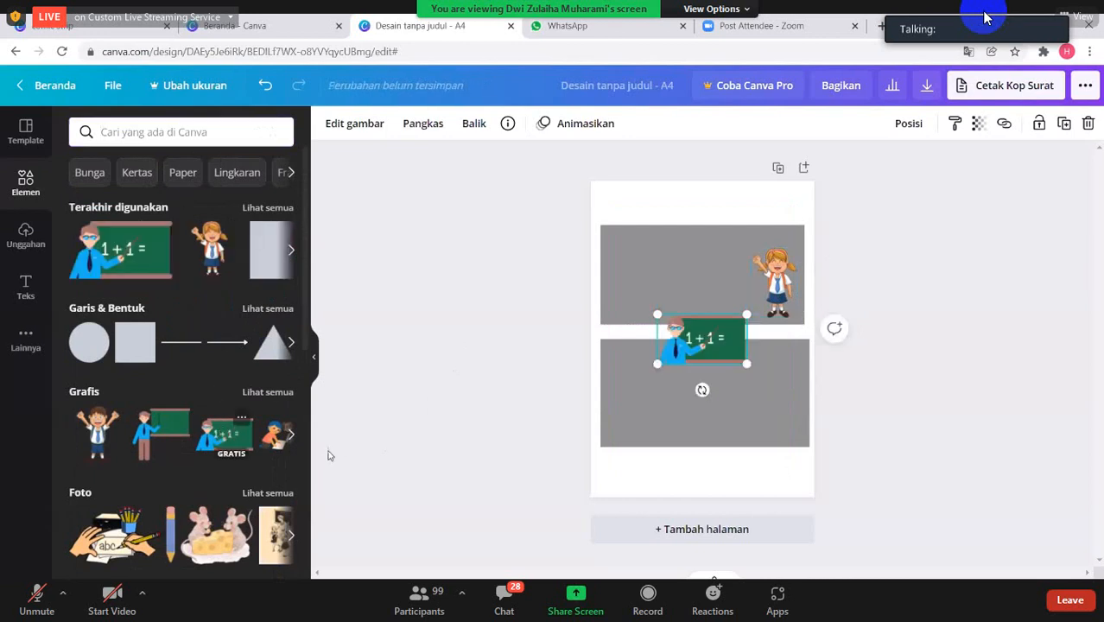
drag(746, 366, 692, 273)
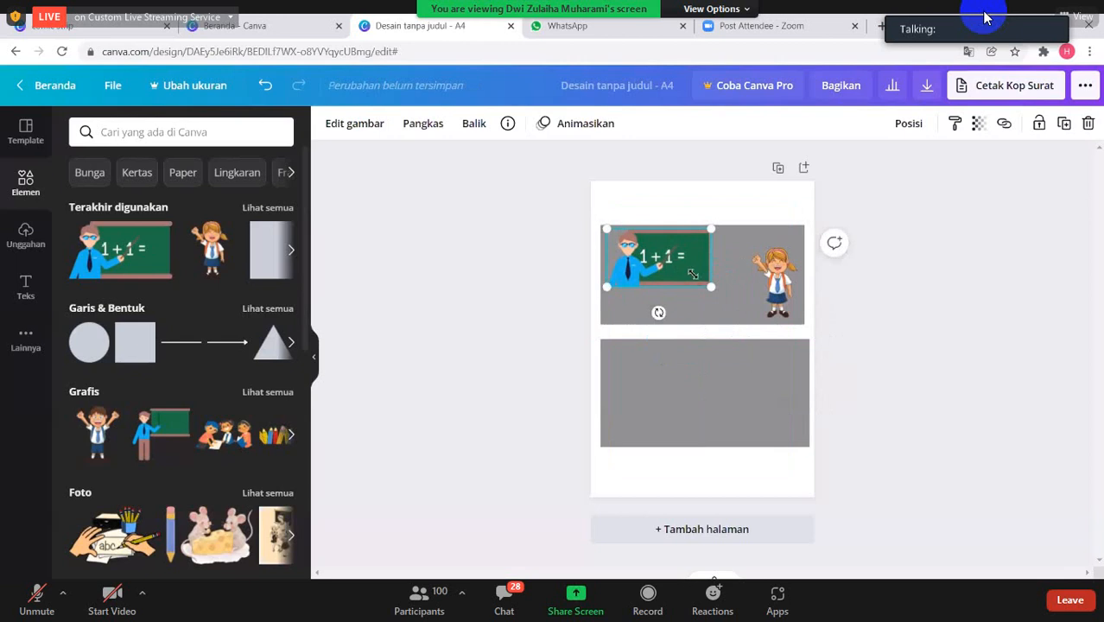
- Shift the schoolgirl slightly so she stands in the lower-right corner of the upper panel
click(782, 298)
mouse_move(793, 316)
mouse_down()
mouse_move(801, 324)
mouse_move(792, 306)
mouse_up()
click(728, 304)
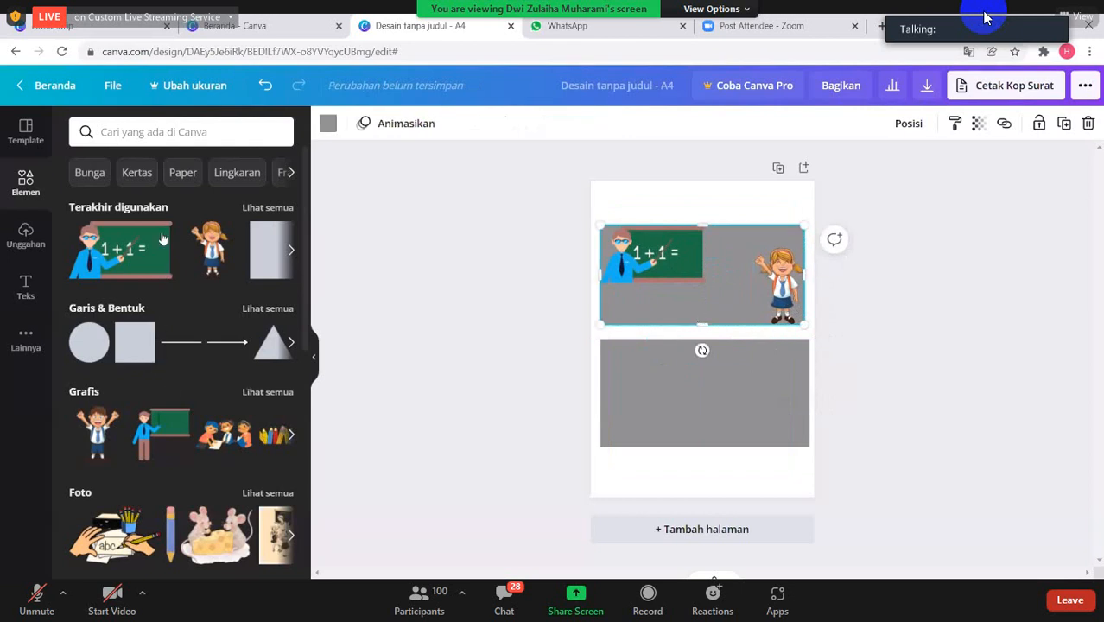
- Search the elements for "comic"
click(153, 138)
text(comi)
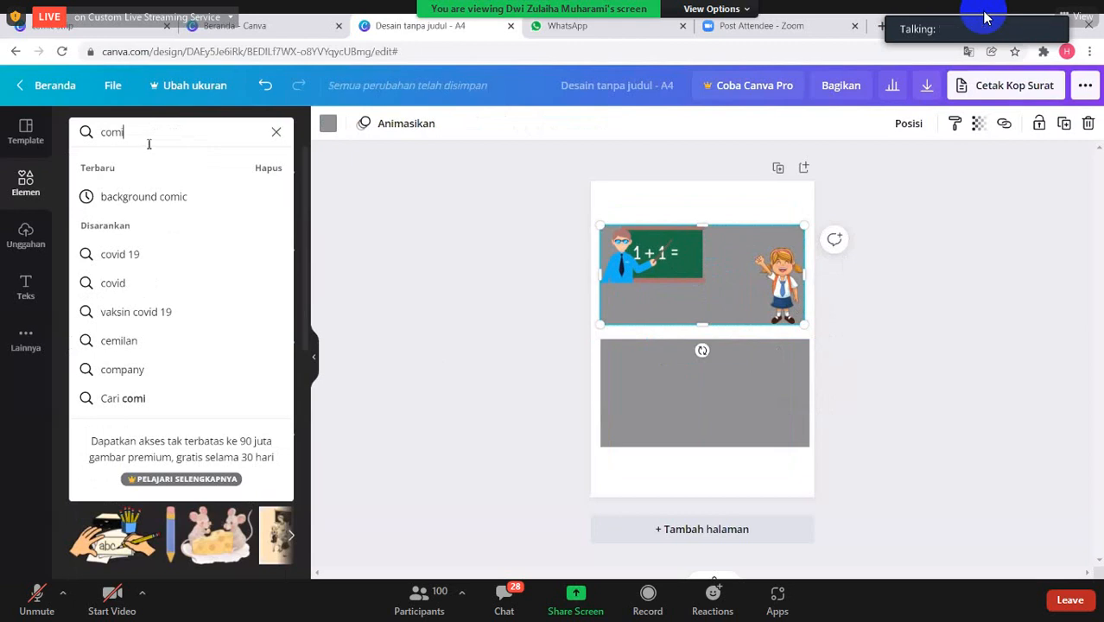
text(ic)
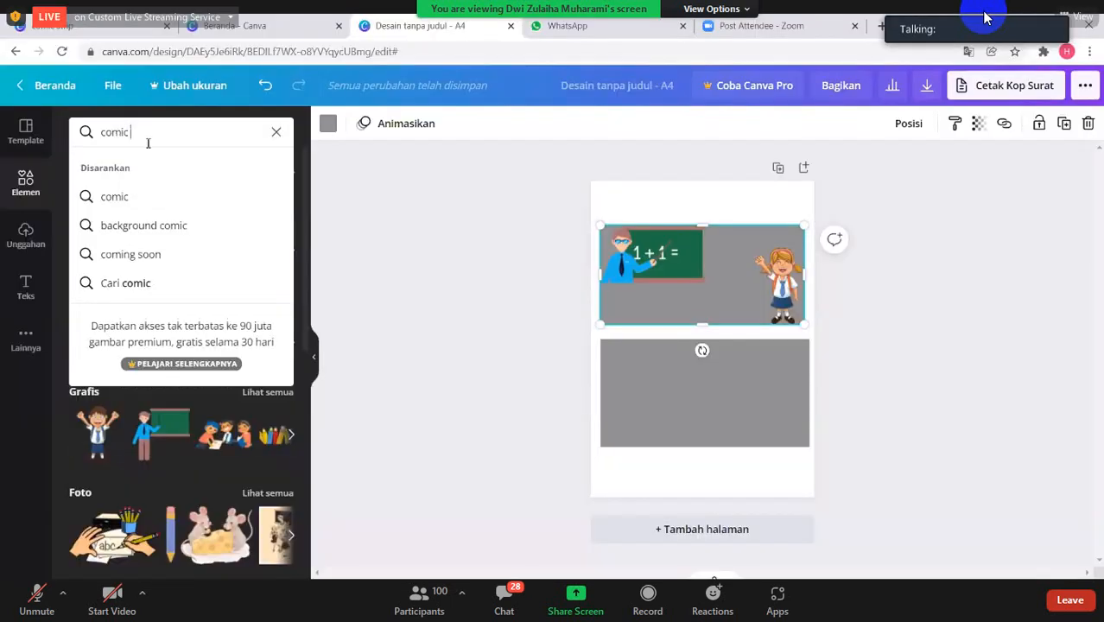
text( text)
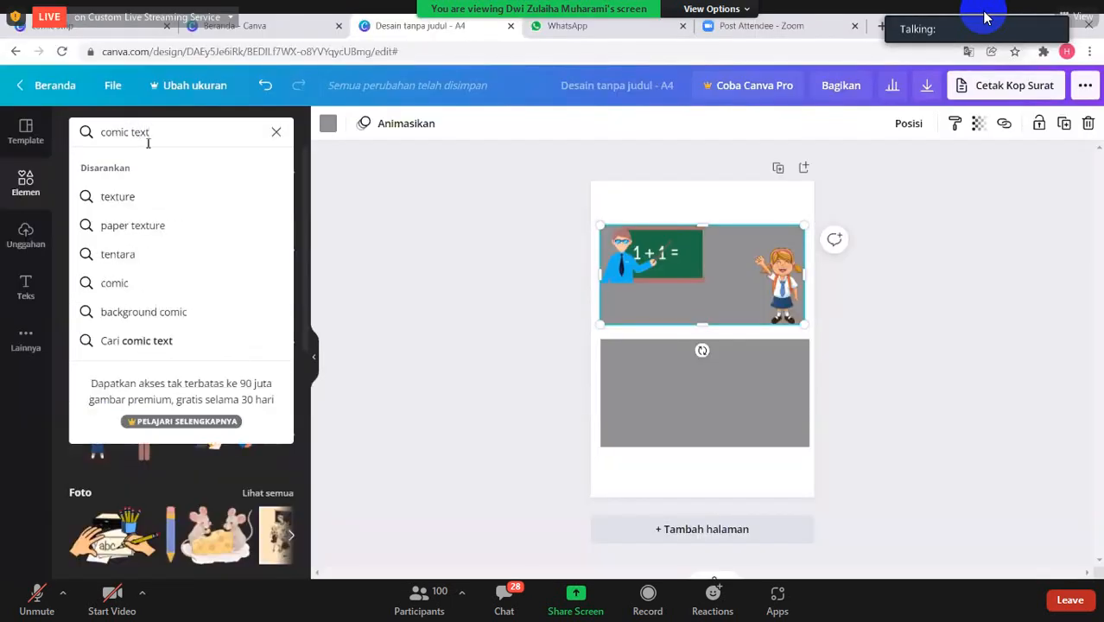
key(BackSpace)
key(BackSpace)
key(BackSpace)
key(BackSpace)
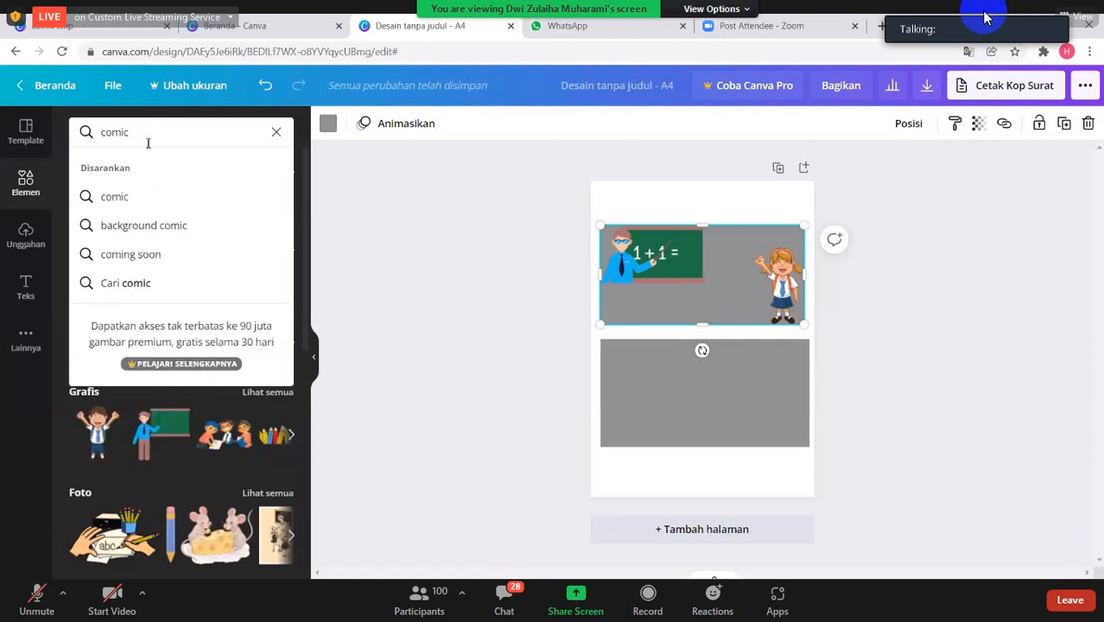
key(Return)
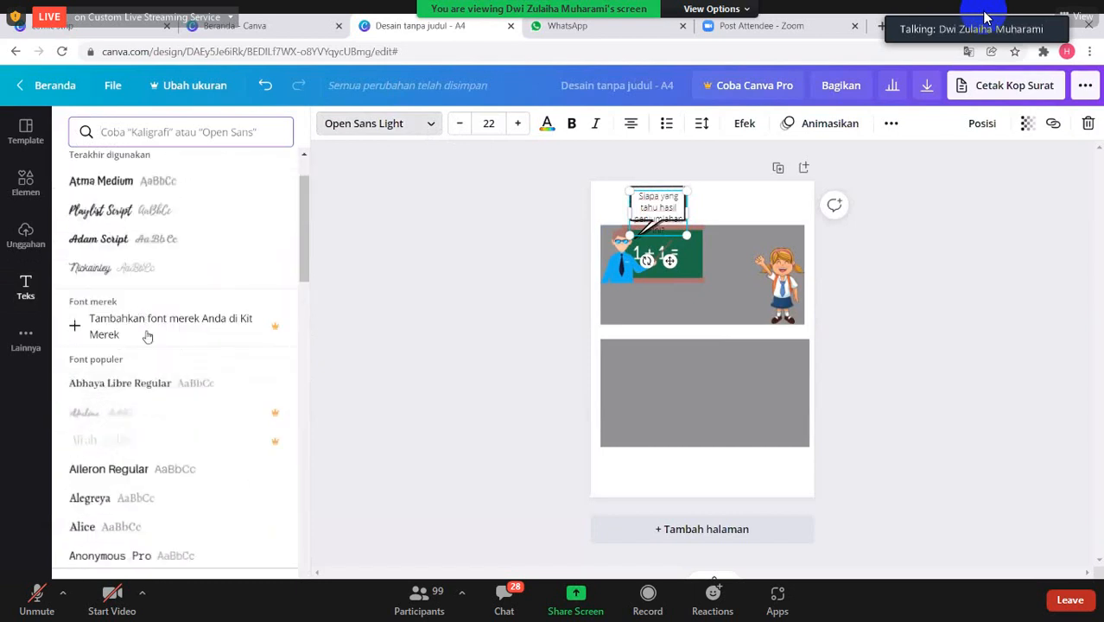
- Reduce the text in the teacher's speech bubble to font size 17
click(462, 130)
click(460, 130)
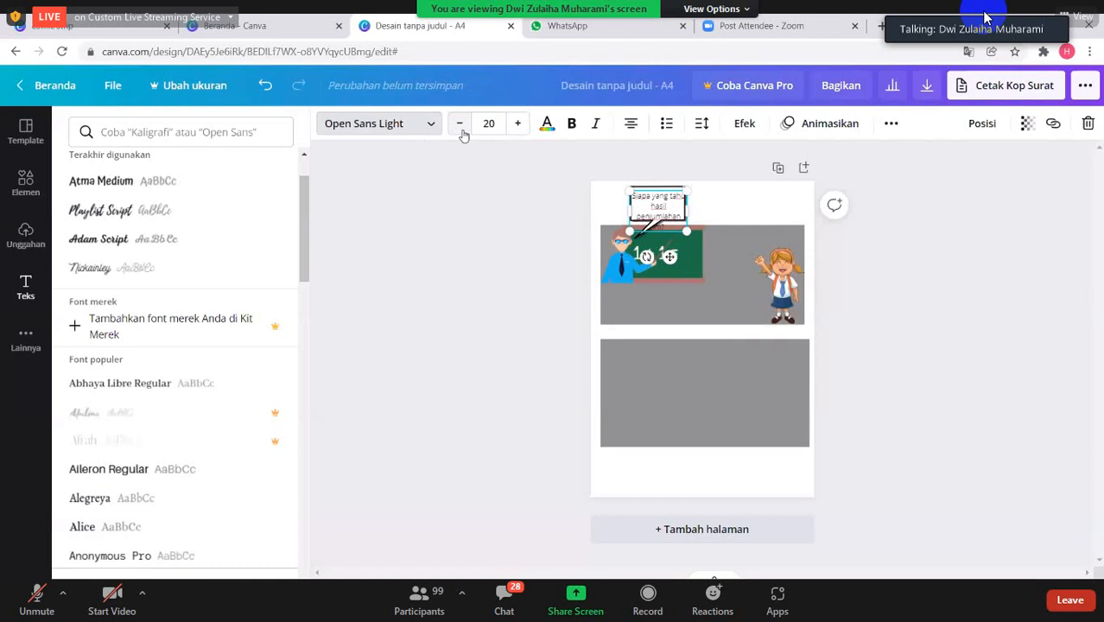
click(463, 134)
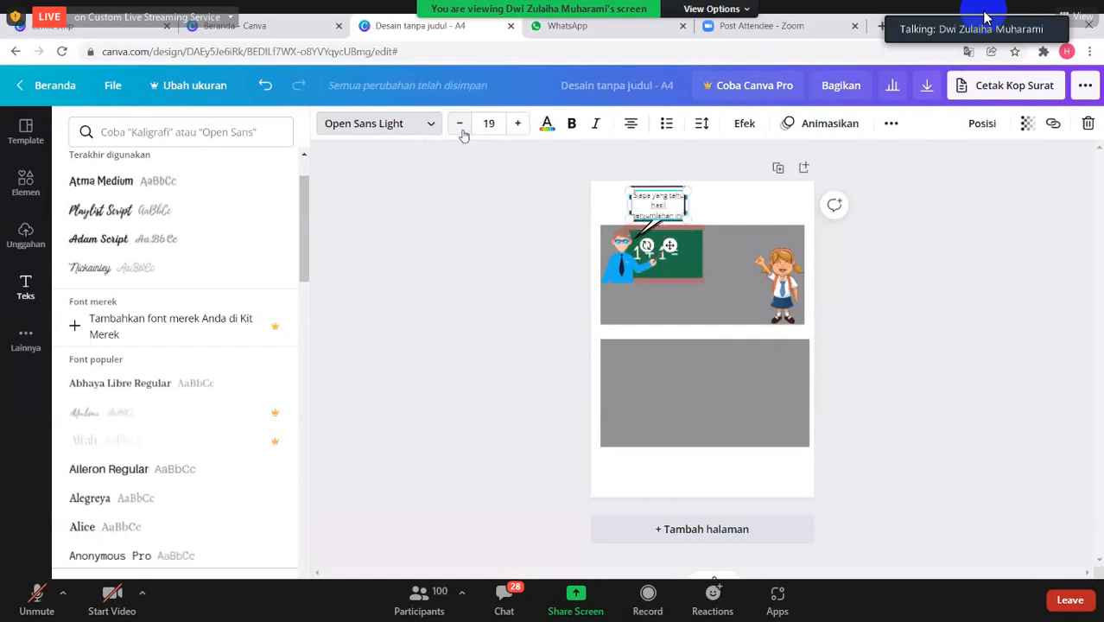
click(461, 128)
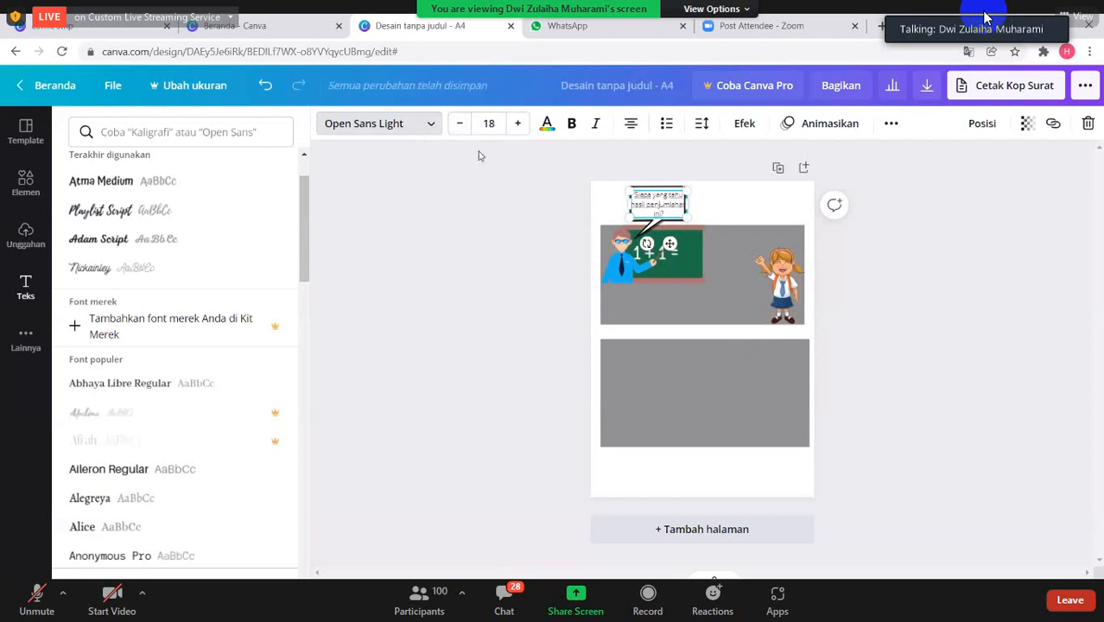
click(460, 123)
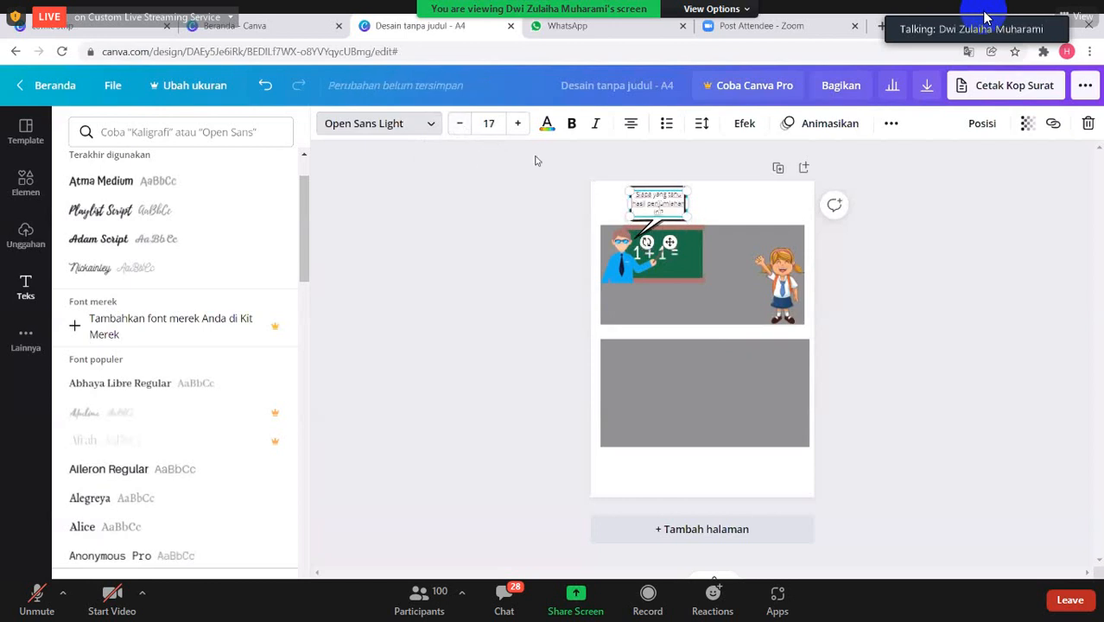
click(713, 212)
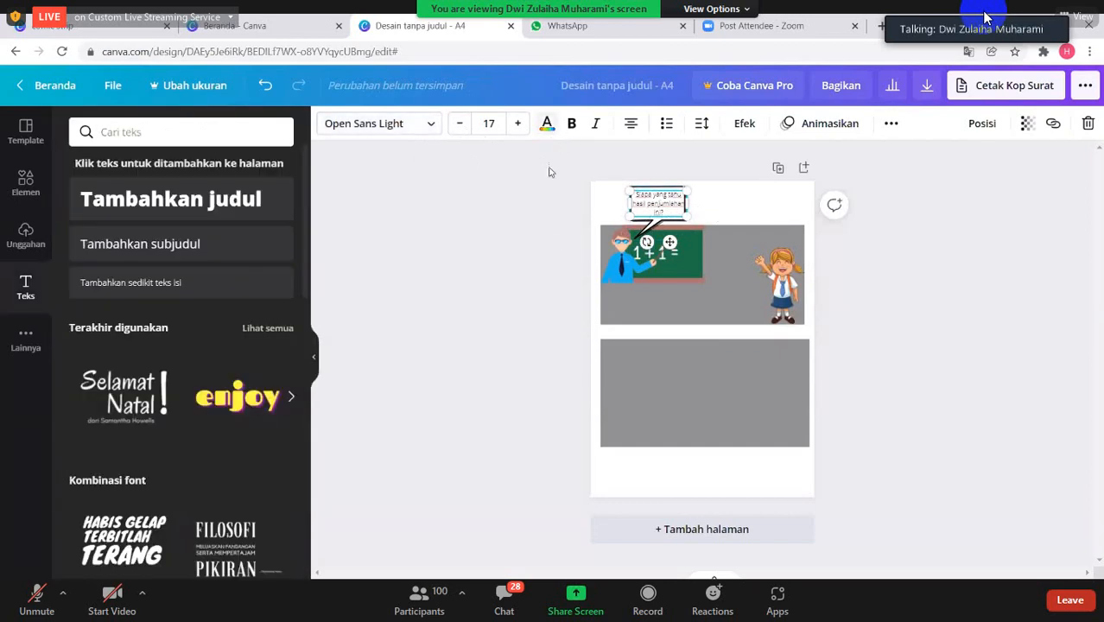
- Make the whole question "Siapa yang tahu hasil penjumlahan ini?" in the teacher's speech bubble bold
click(546, 123)
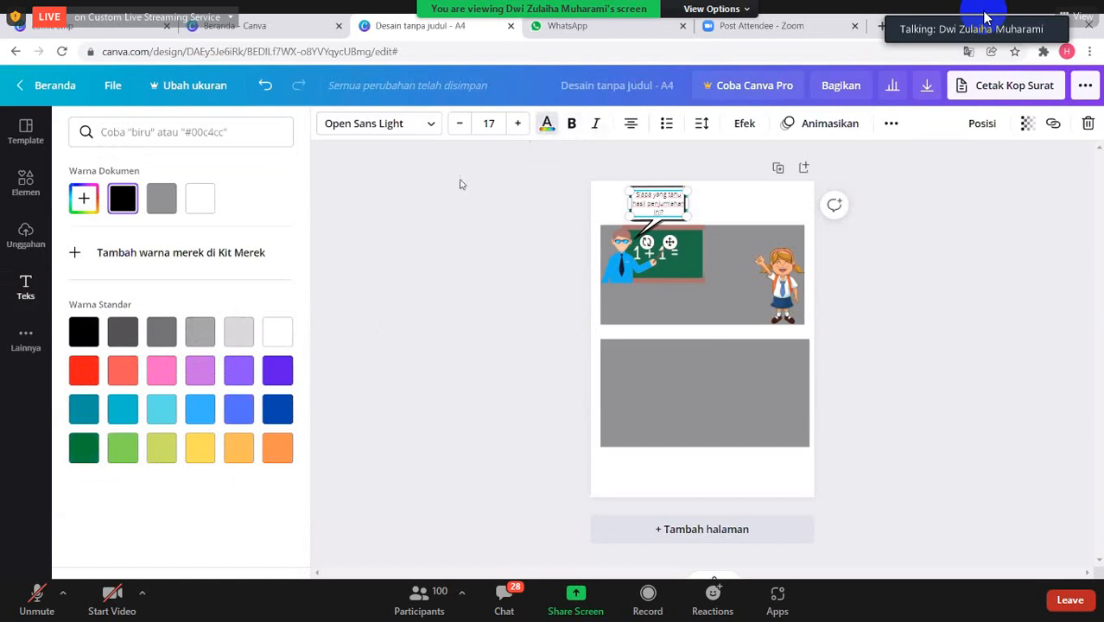
click(575, 129)
click(664, 214)
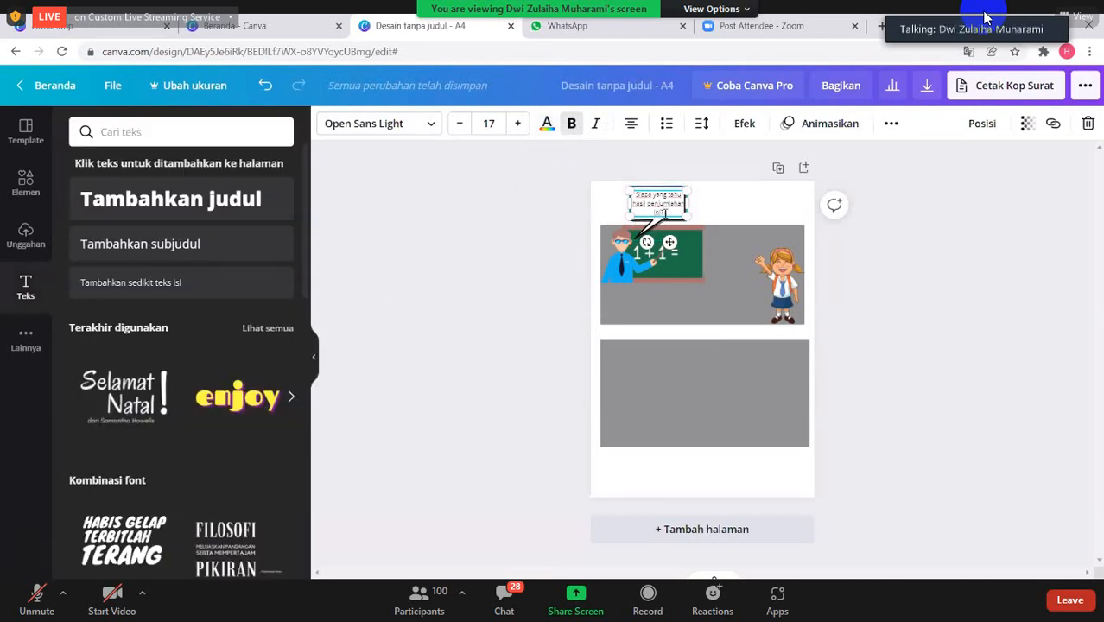
drag(659, 211, 623, 185)
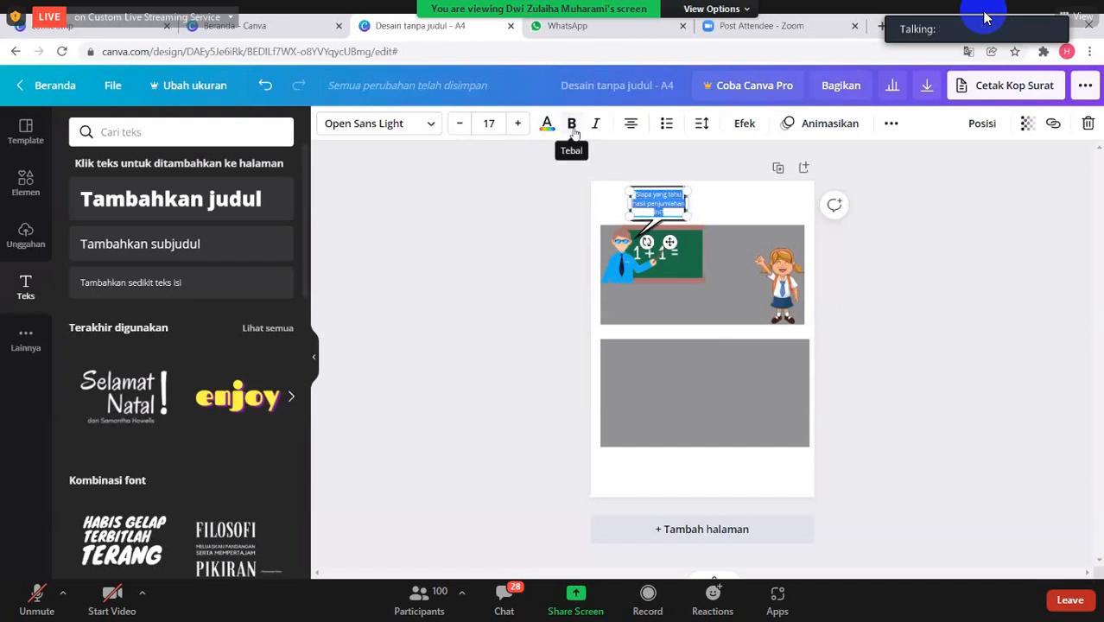
click(572, 126)
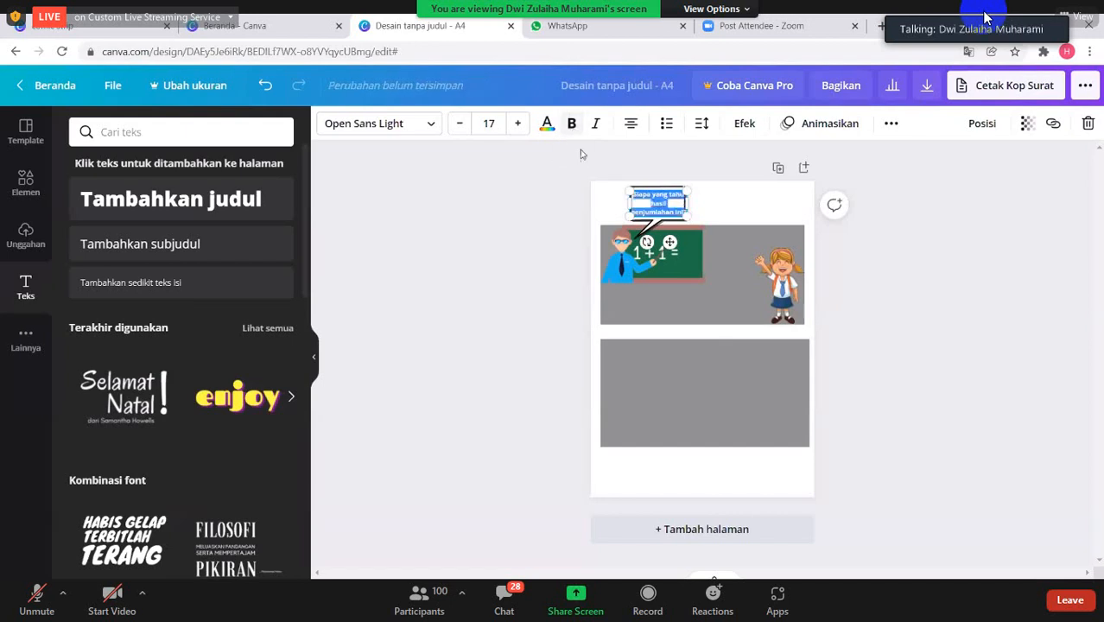
click(535, 184)
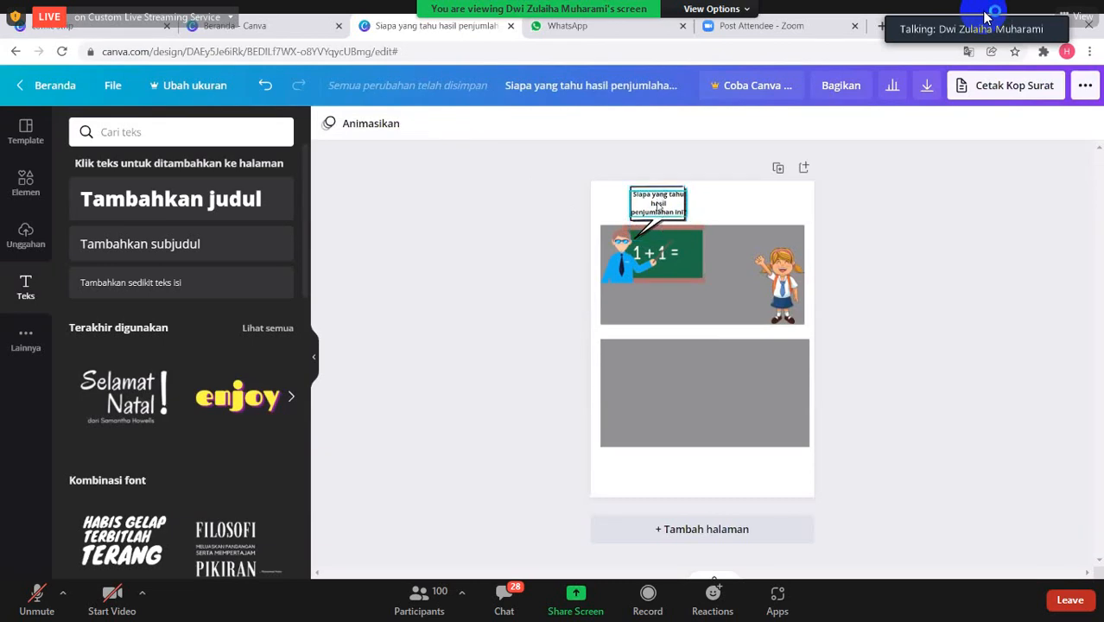
- Set the bold text in the teacher's speech bubble to font size 16 so it fits
click(658, 205)
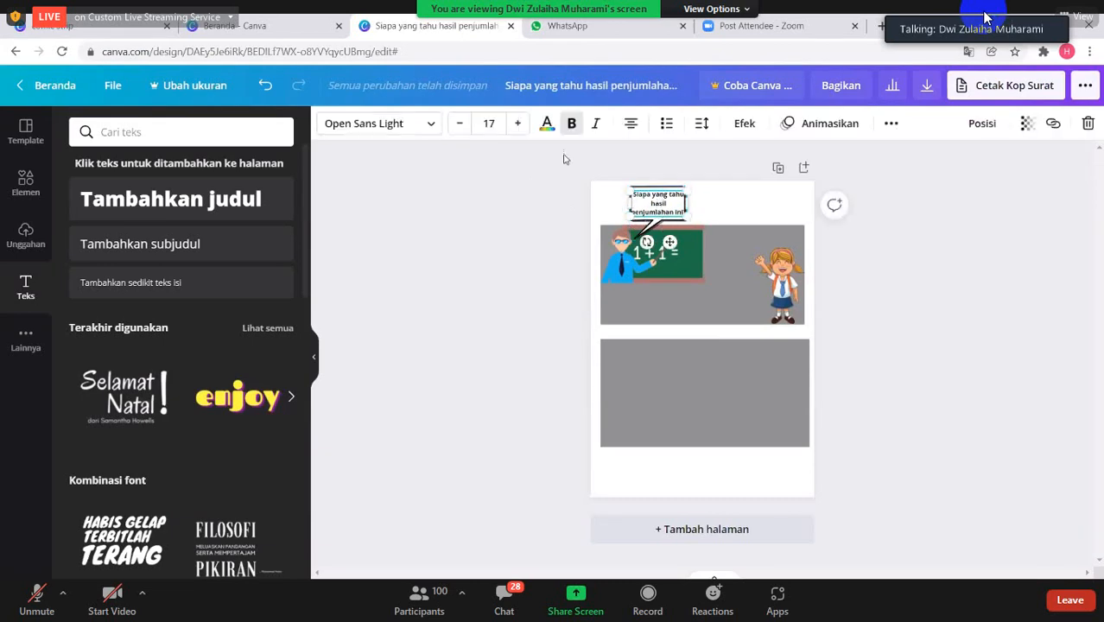
click(461, 126)
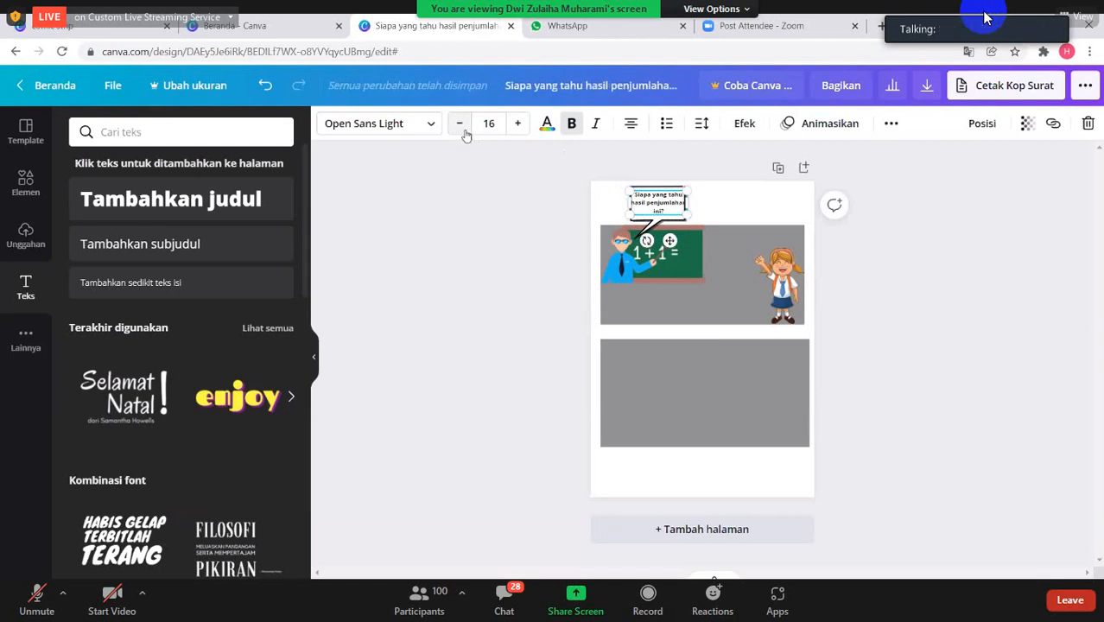
click(529, 209)
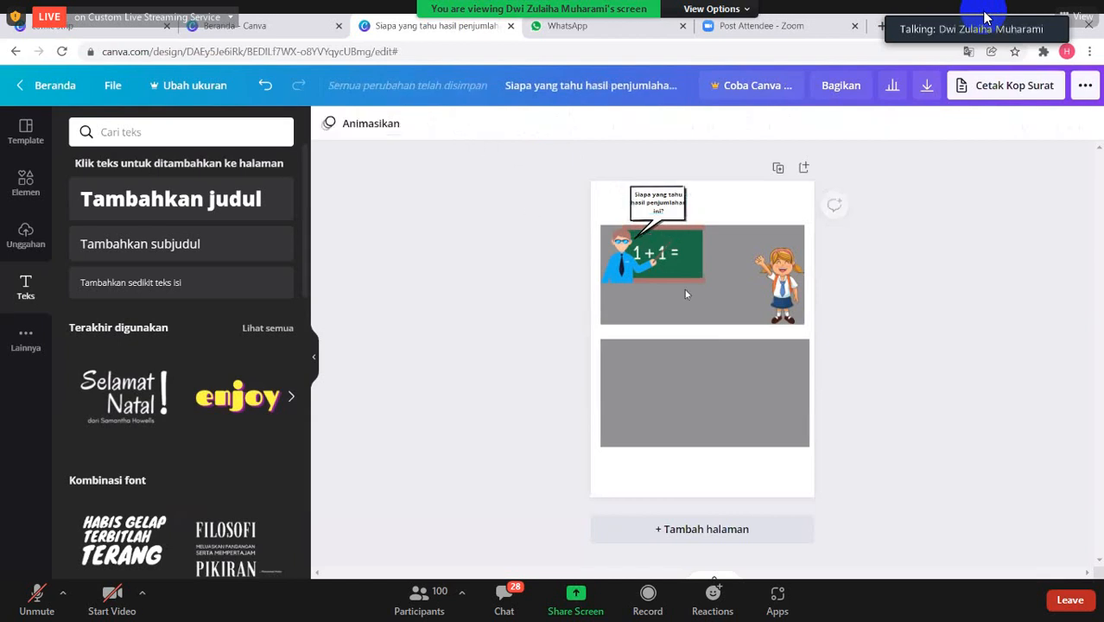
- Insert the free oval speech bubble from the comic elements, scaled down and placed above the schoolgirl with its tail towards her
click(755, 287)
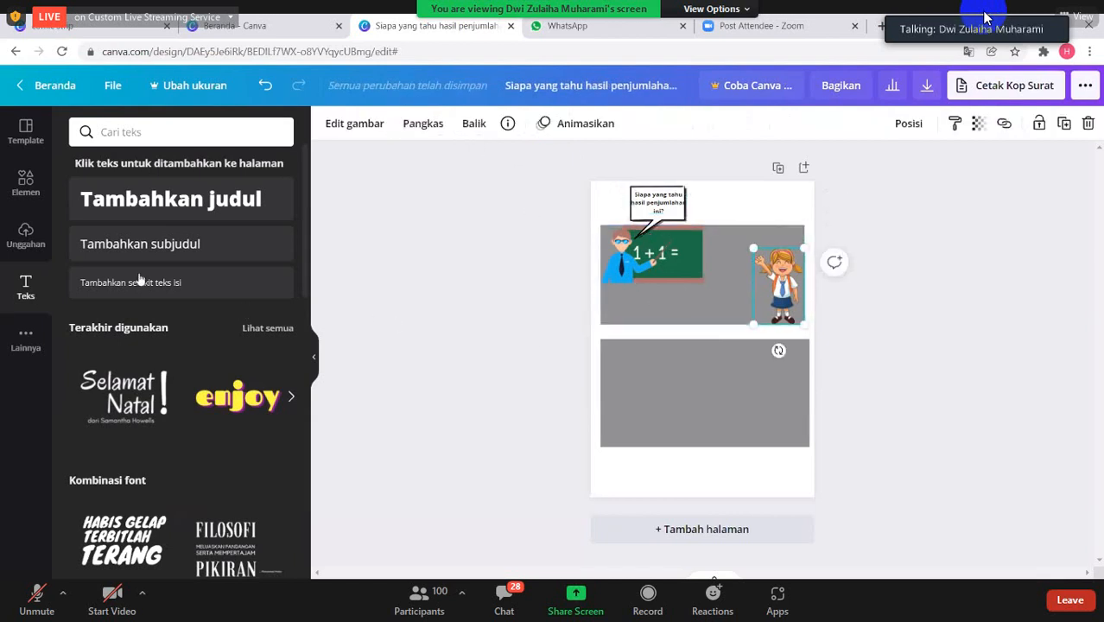
click(25, 199)
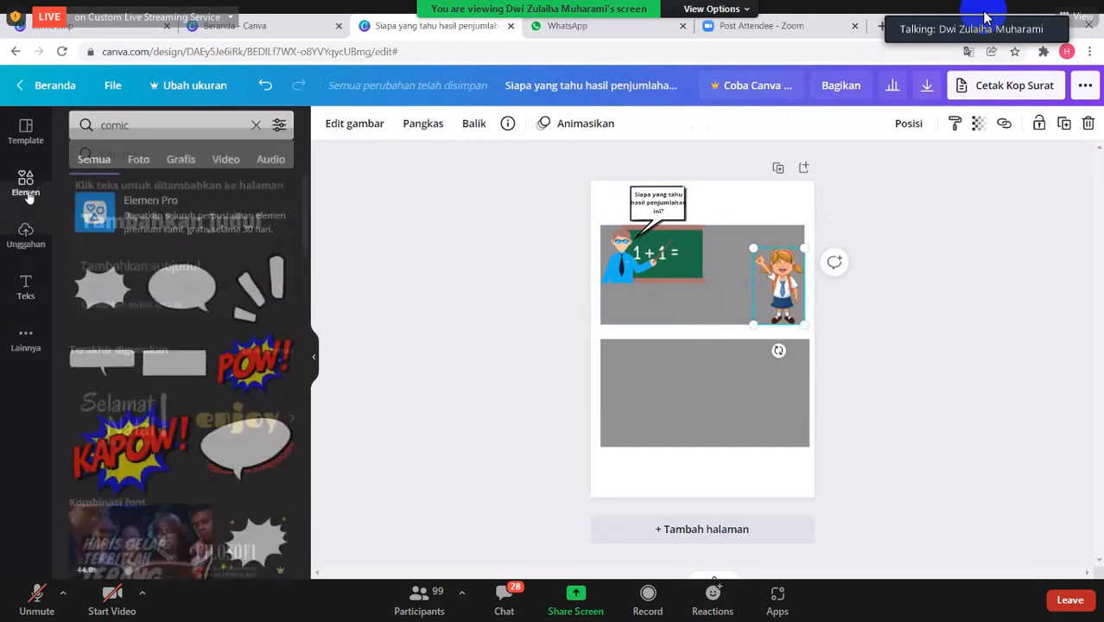
click(194, 296)
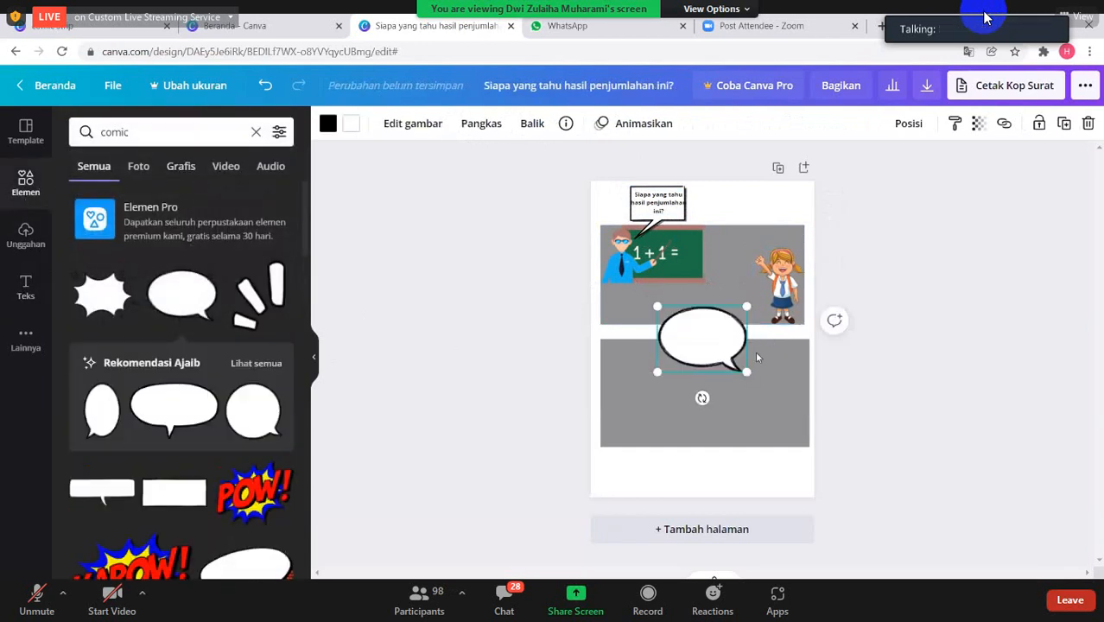
drag(747, 372, 753, 242)
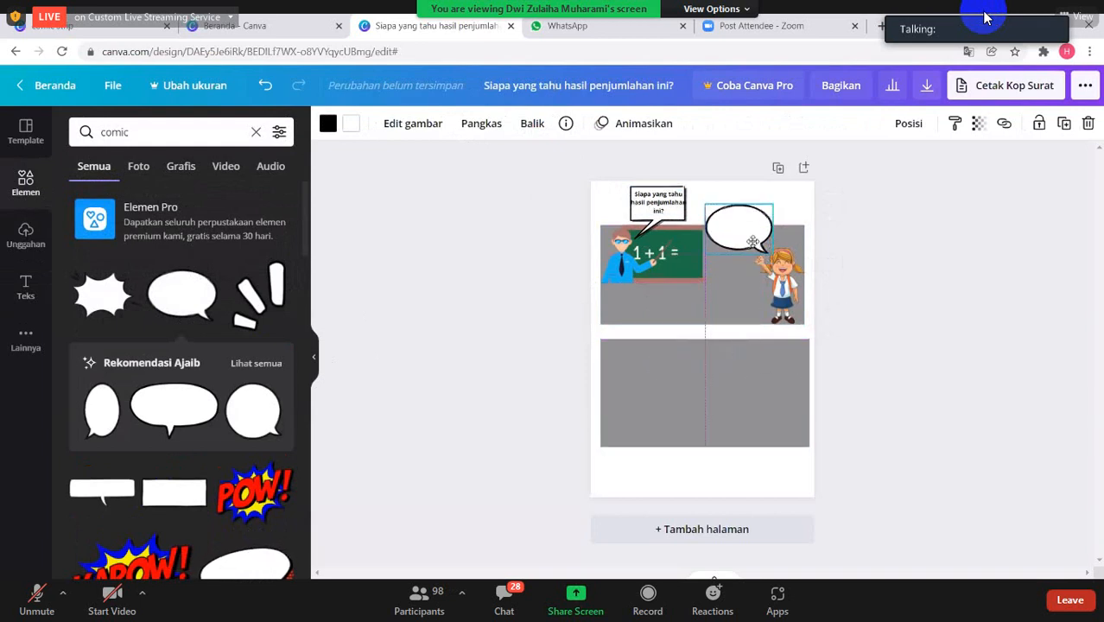
double_click(753, 242)
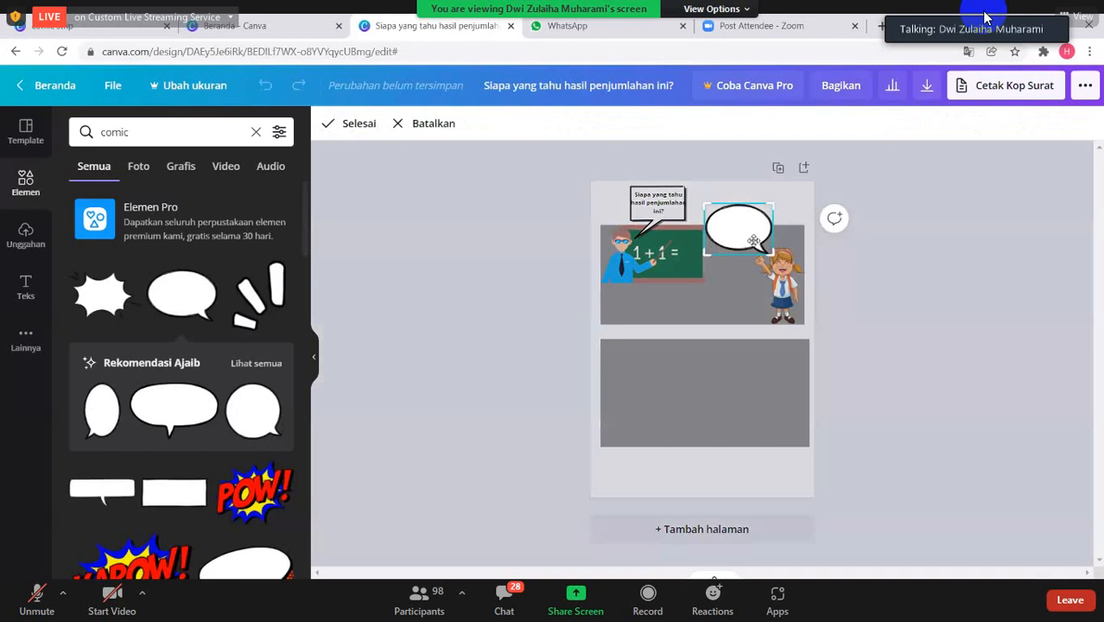
click(858, 271)
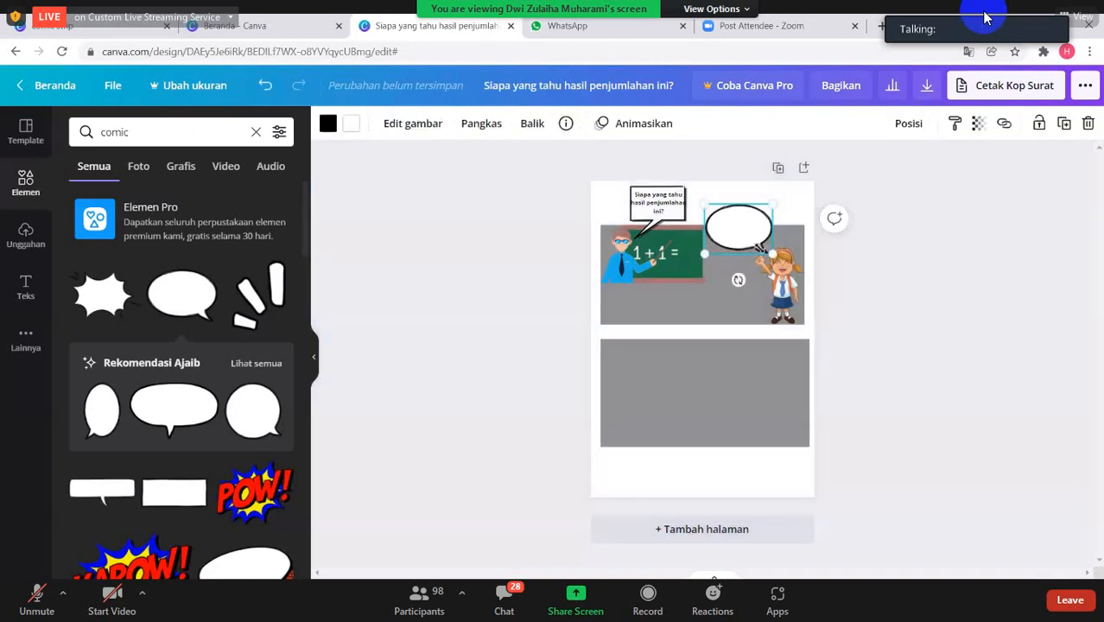
click(825, 292)
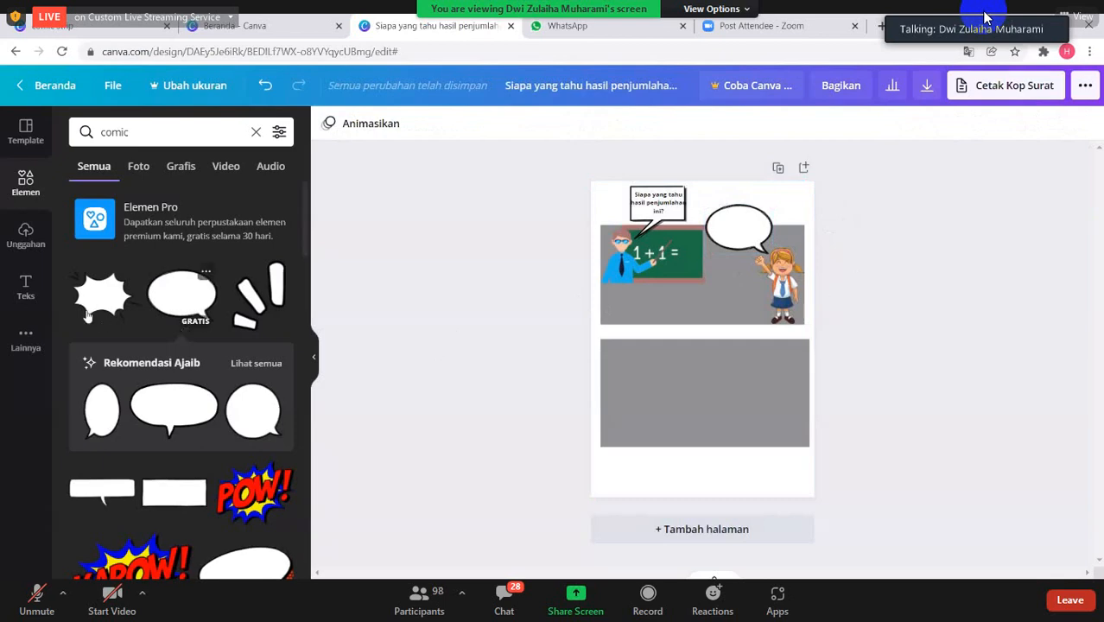
- Add body text reading "Saya pak, hasilnya adalah 2" on two lines and fit it inside the schoolgirl's oval speech bubble
click(31, 287)
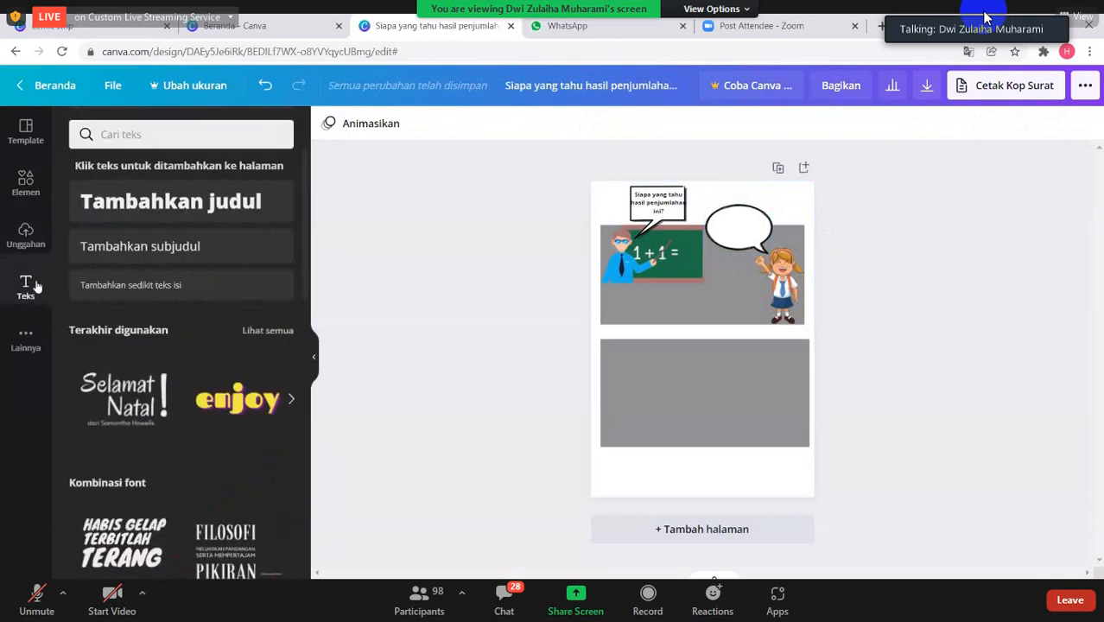
click(95, 296)
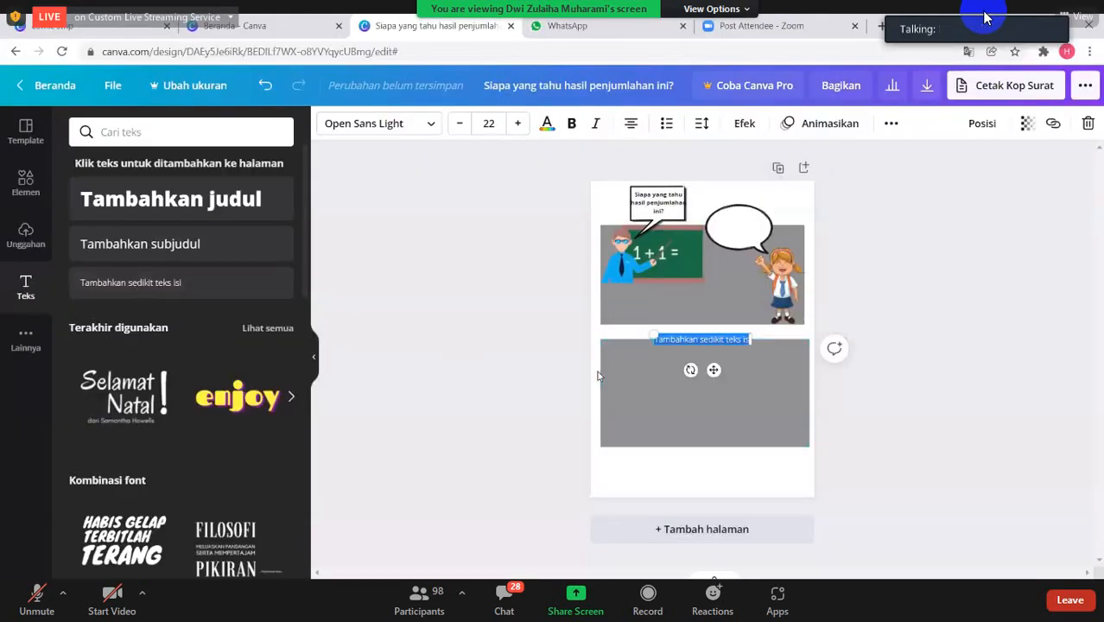
key(BackSpace)
text(Saya pa)
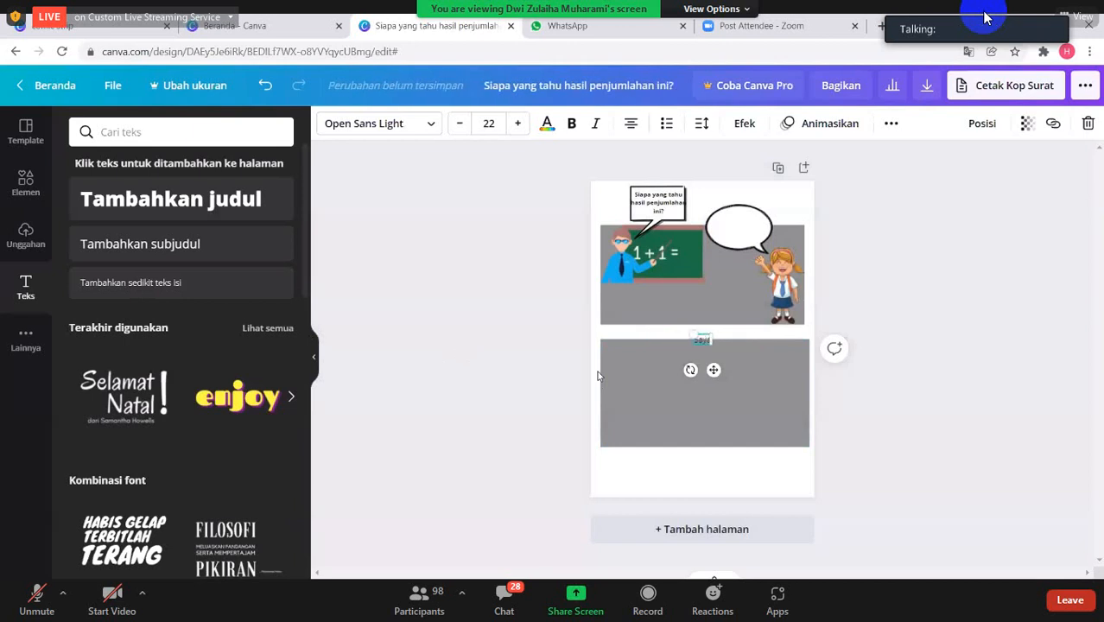
text(k,)
key(Return)
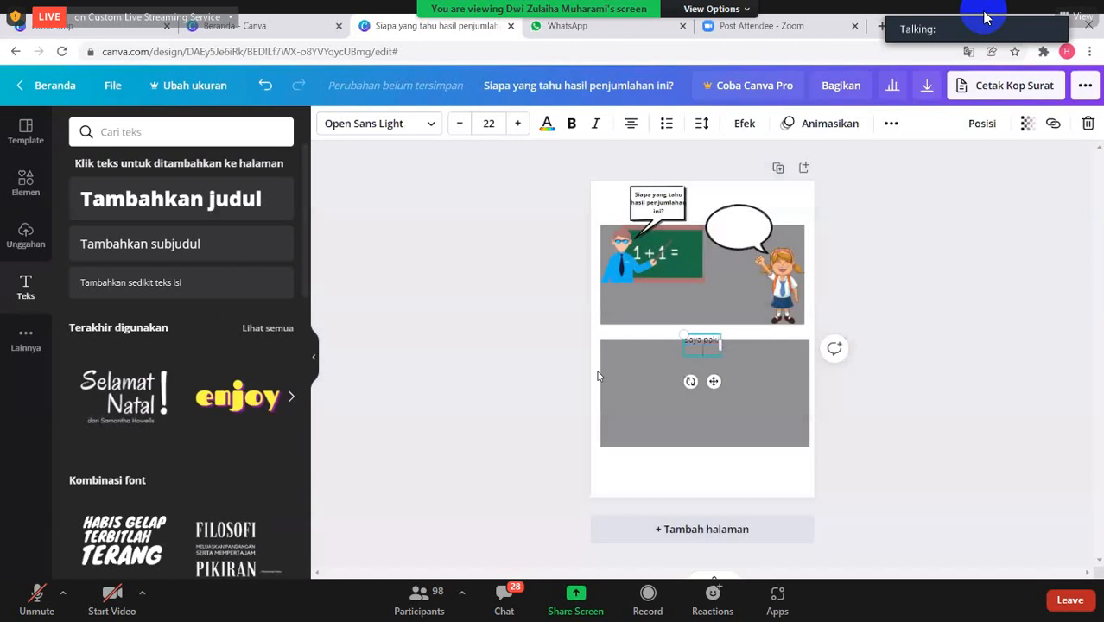
text(hasil)
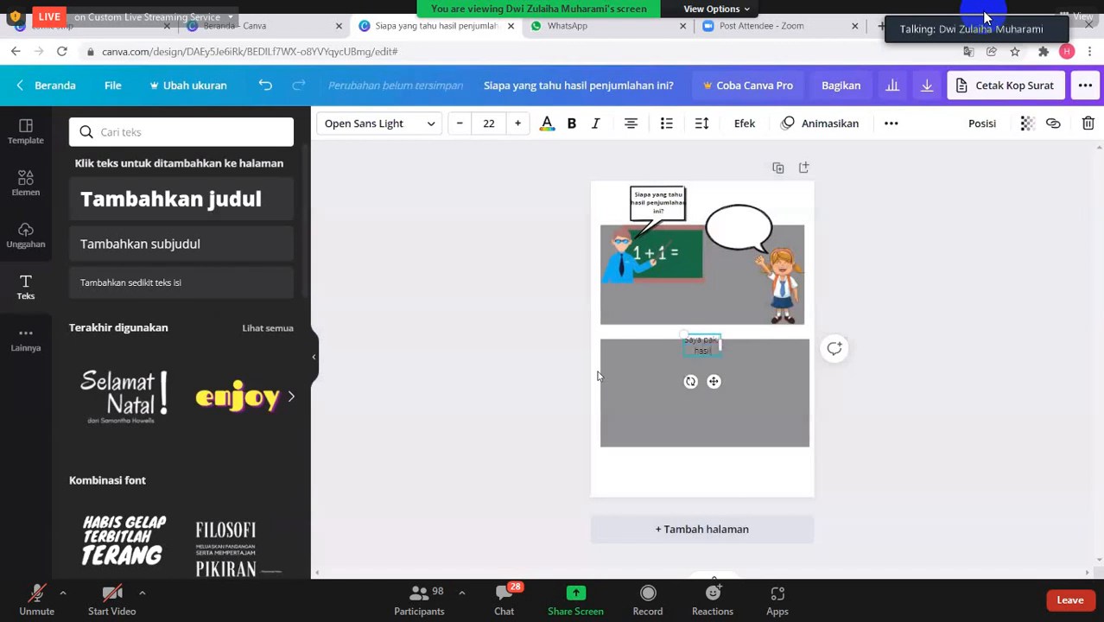
text(nya)
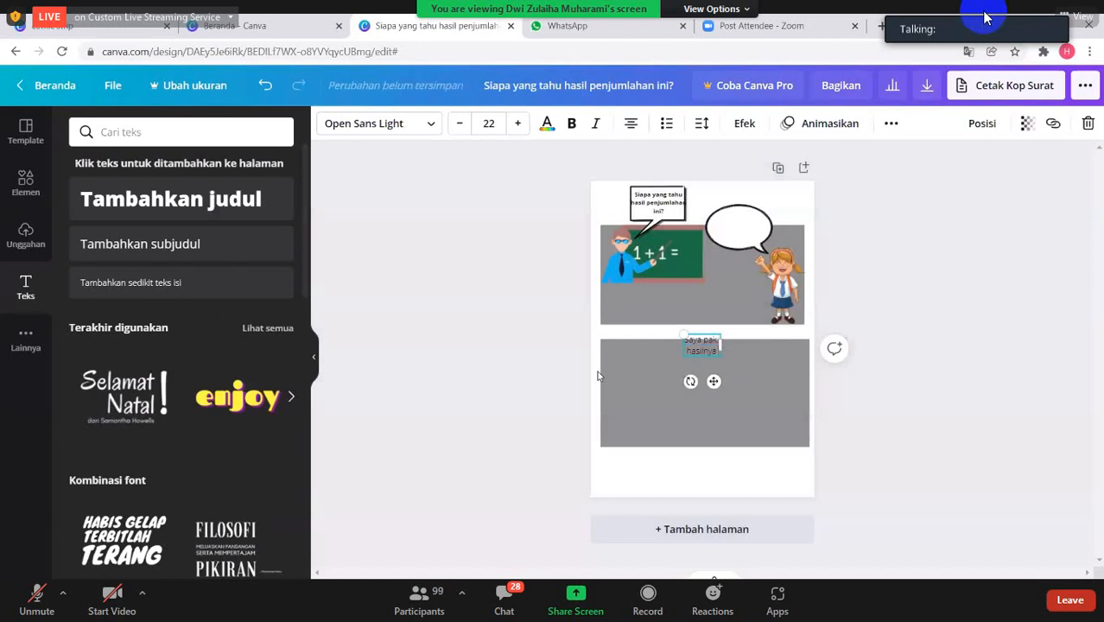
text( adalah 2)
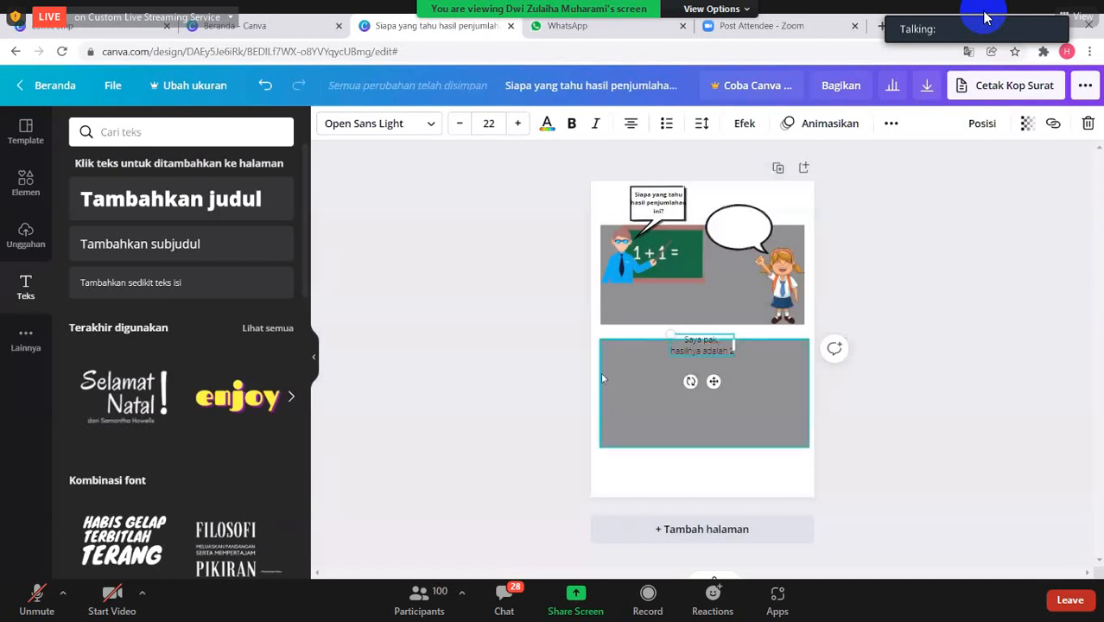
drag(714, 382, 748, 263)
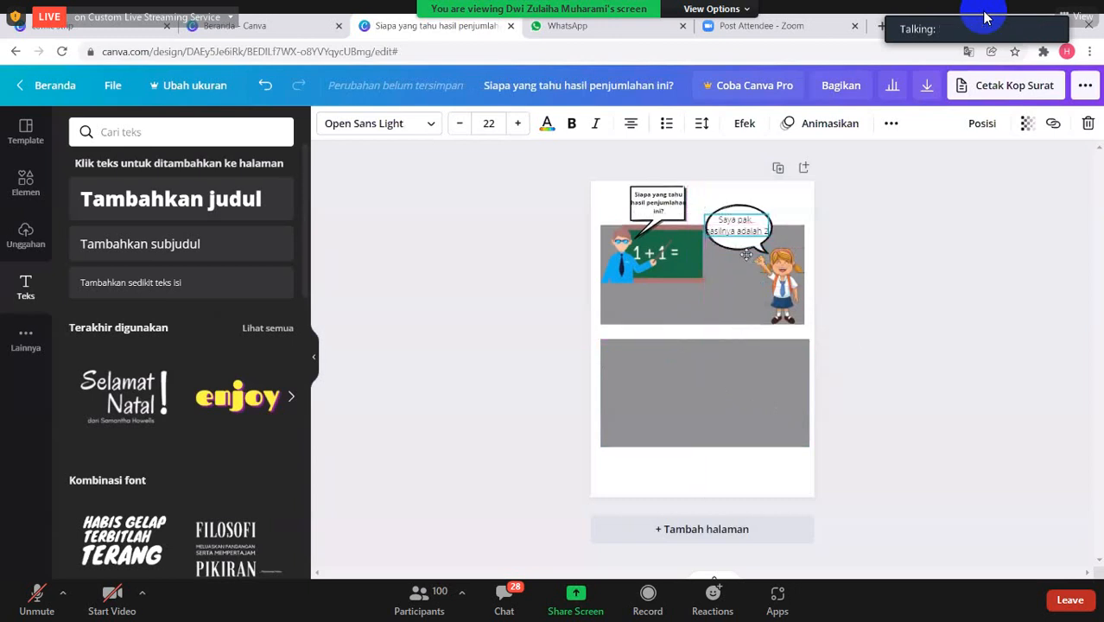
drag(707, 215, 712, 218)
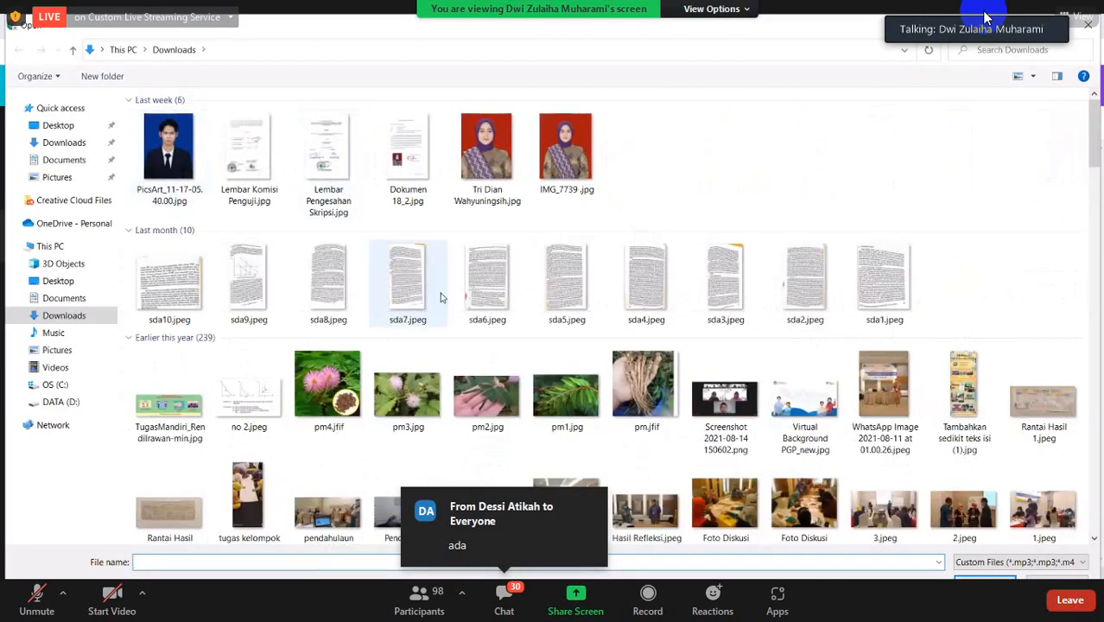
- Upload the image pm1.jpg from the Downloads folder
scroll(440, 297, down, 5)
scroll(579, 429, up, 5)
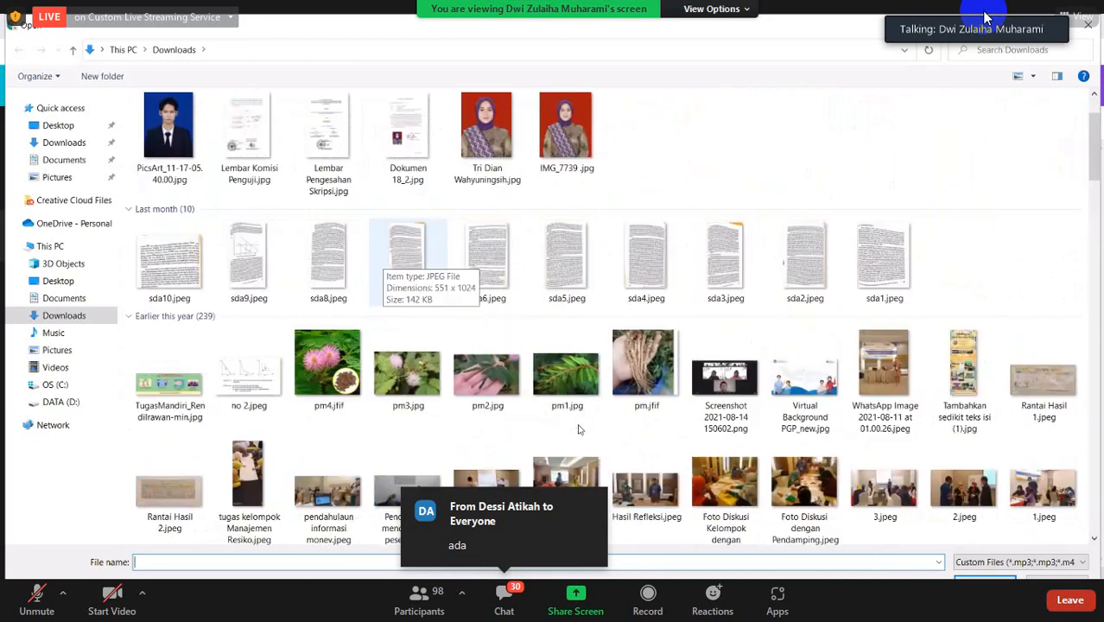
click(566, 380)
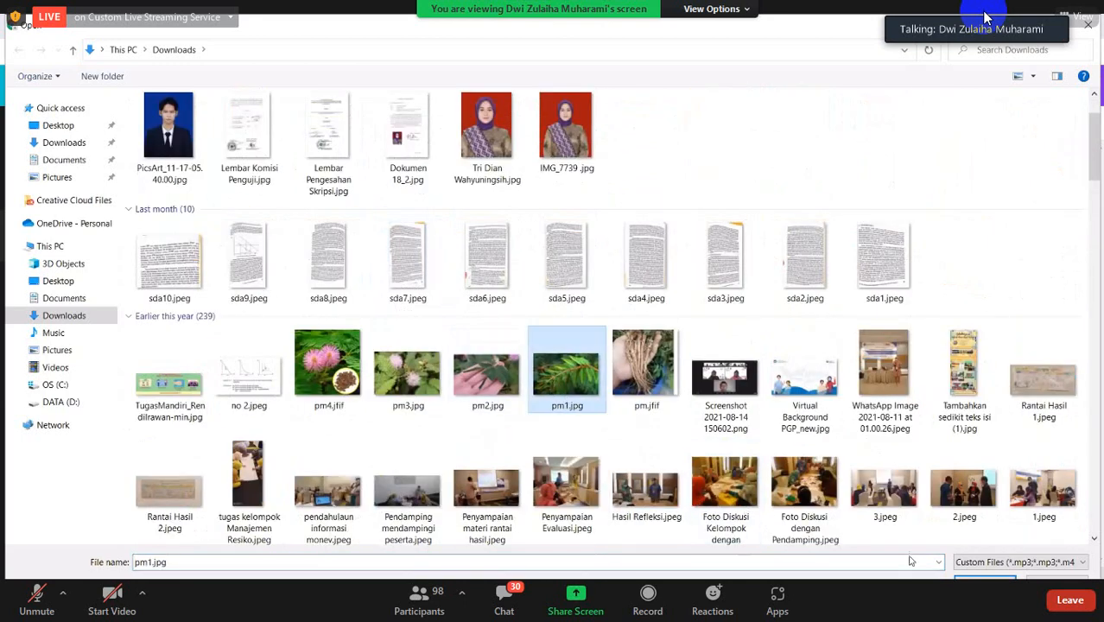
key(Return)
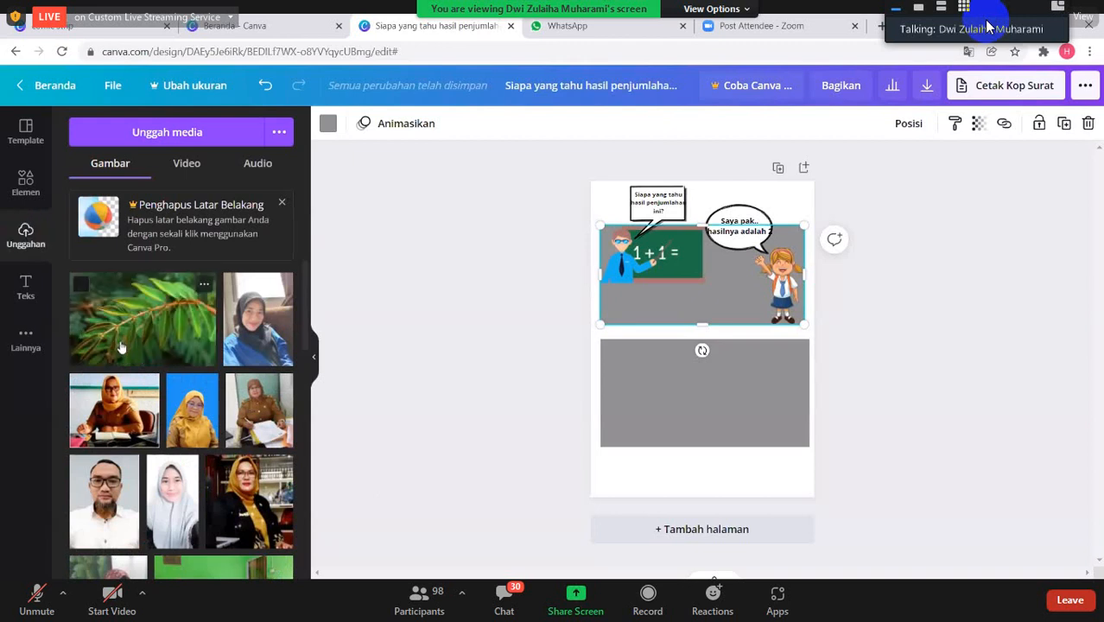
- Add the uploaded leaf photo to the page and resize it to cover the whole lower grey panel
click(146, 345)
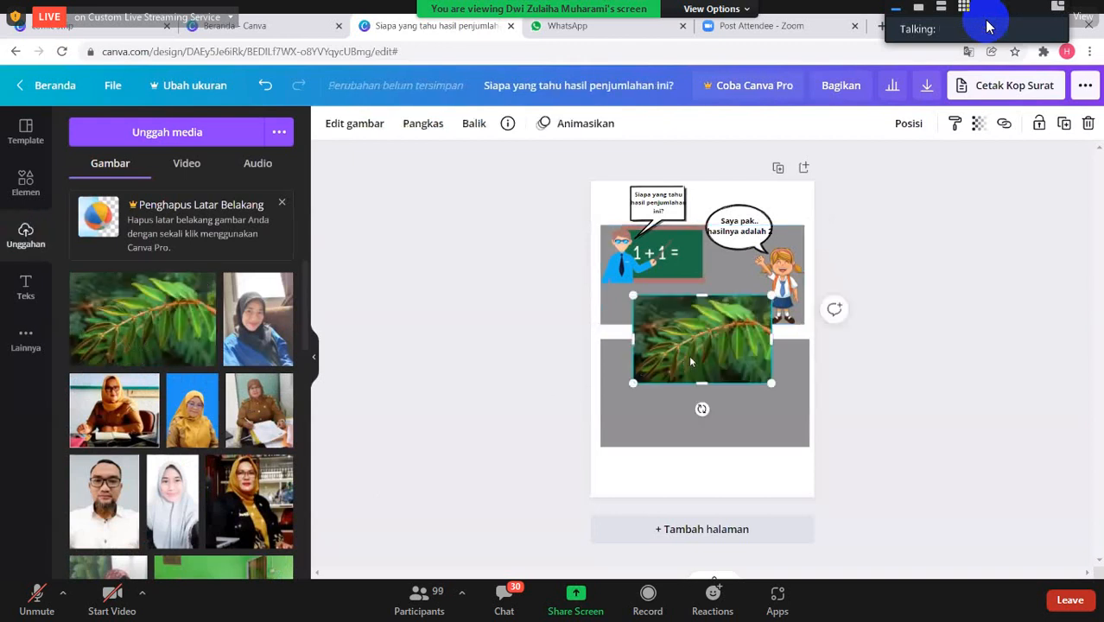
drag(689, 362, 690, 406)
drag(634, 385, 600, 390)
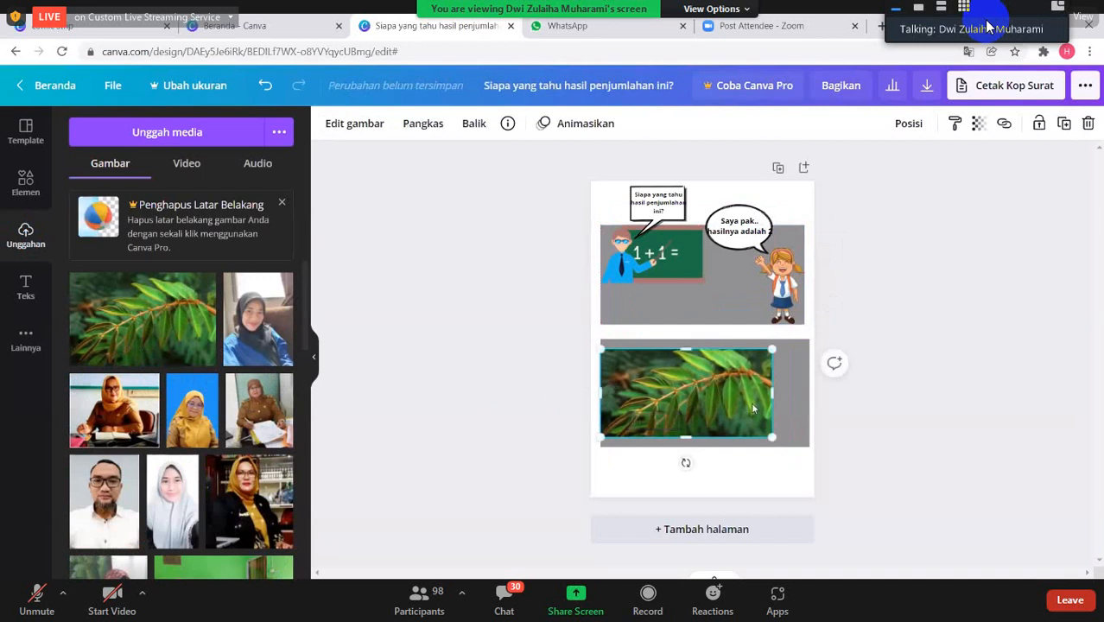
drag(772, 392, 808, 388)
drag(806, 350, 810, 347)
drag(704, 346, 704, 339)
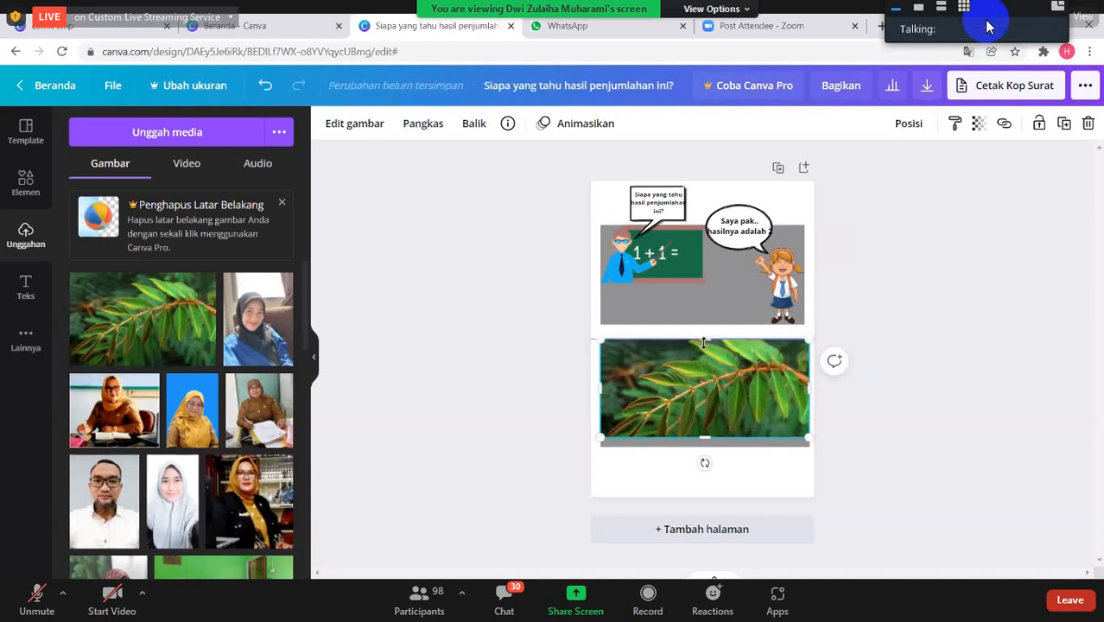
drag(705, 437, 709, 436)
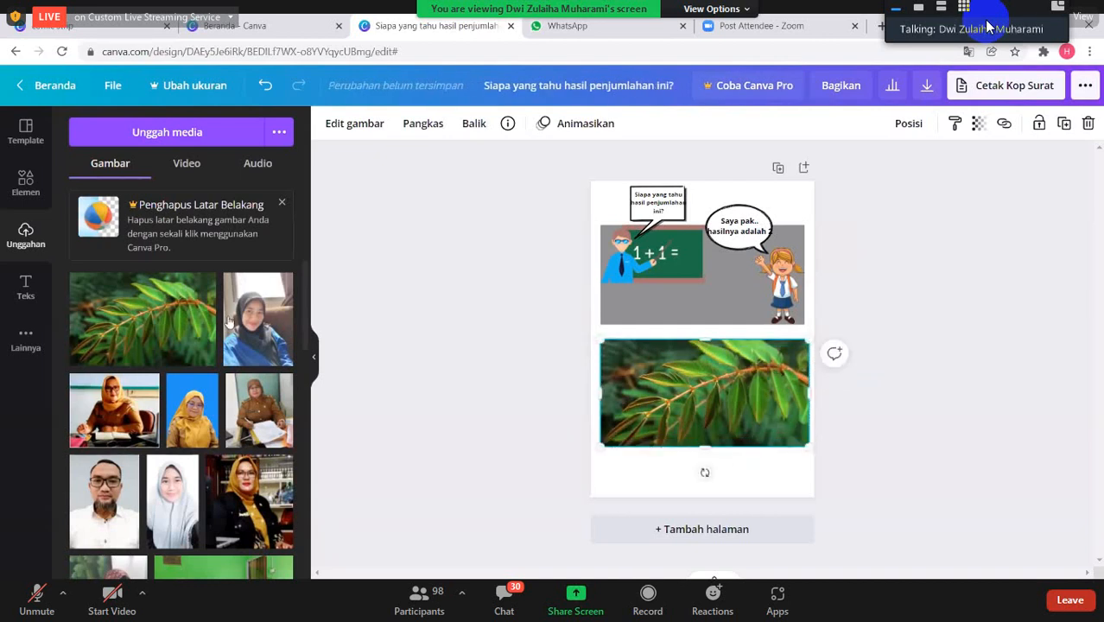
- Search the elements for "school"
click(26, 185)
click(173, 131)
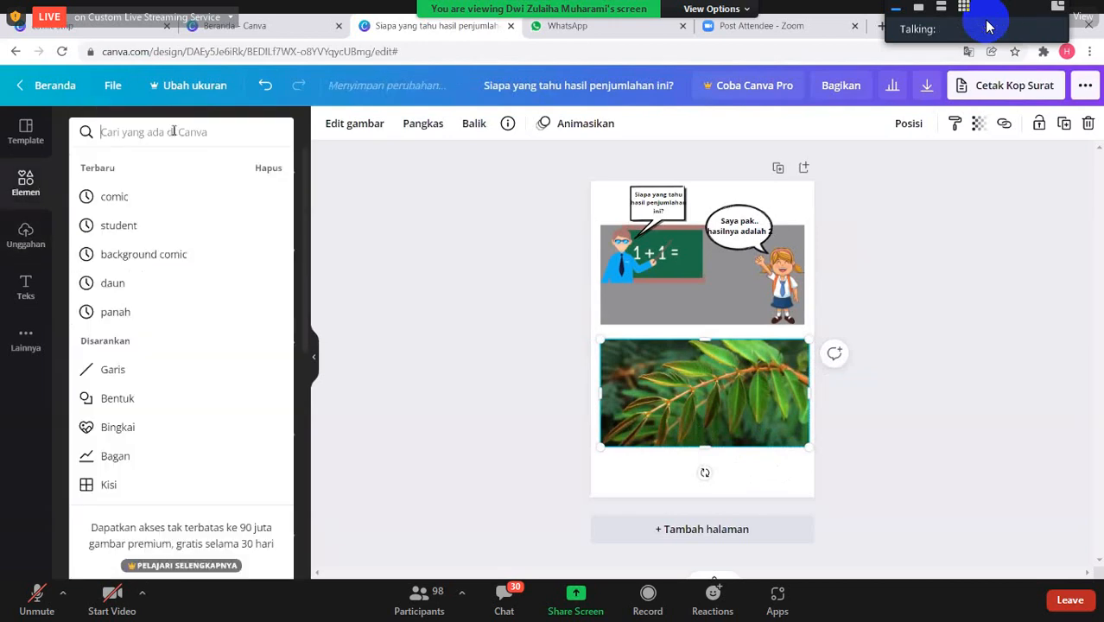
text(sek)
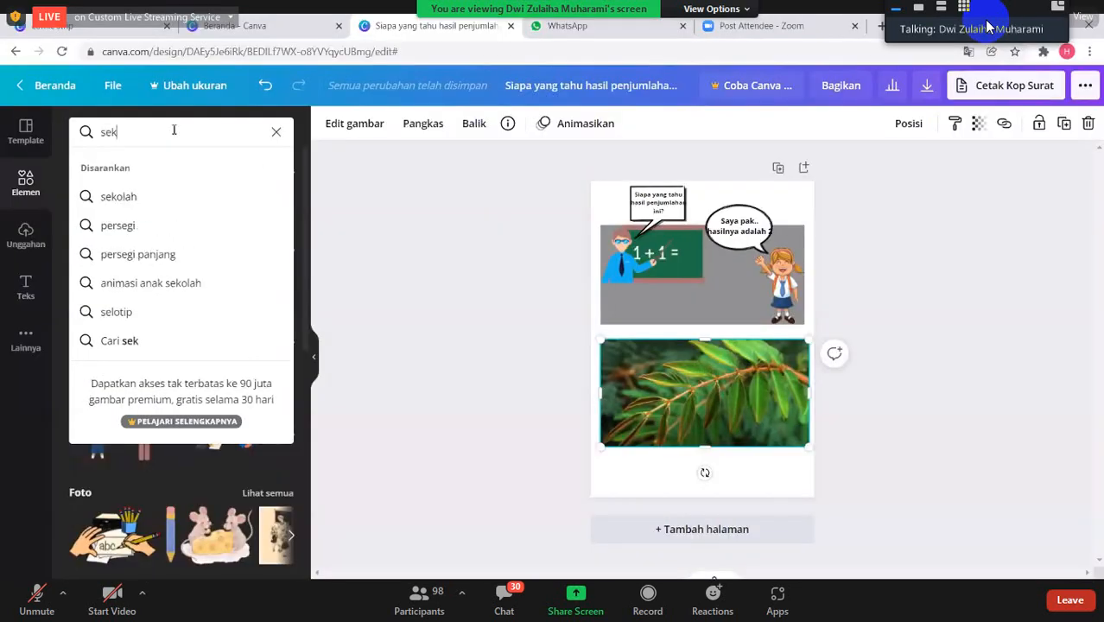
key(BackSpace)
text(chool)
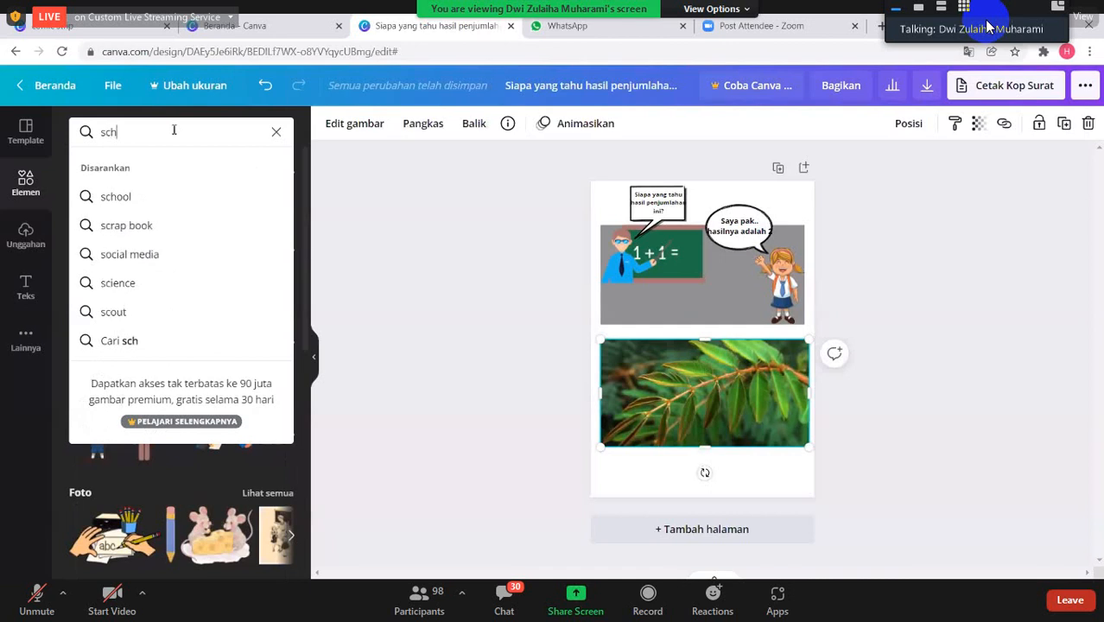
key(Return)
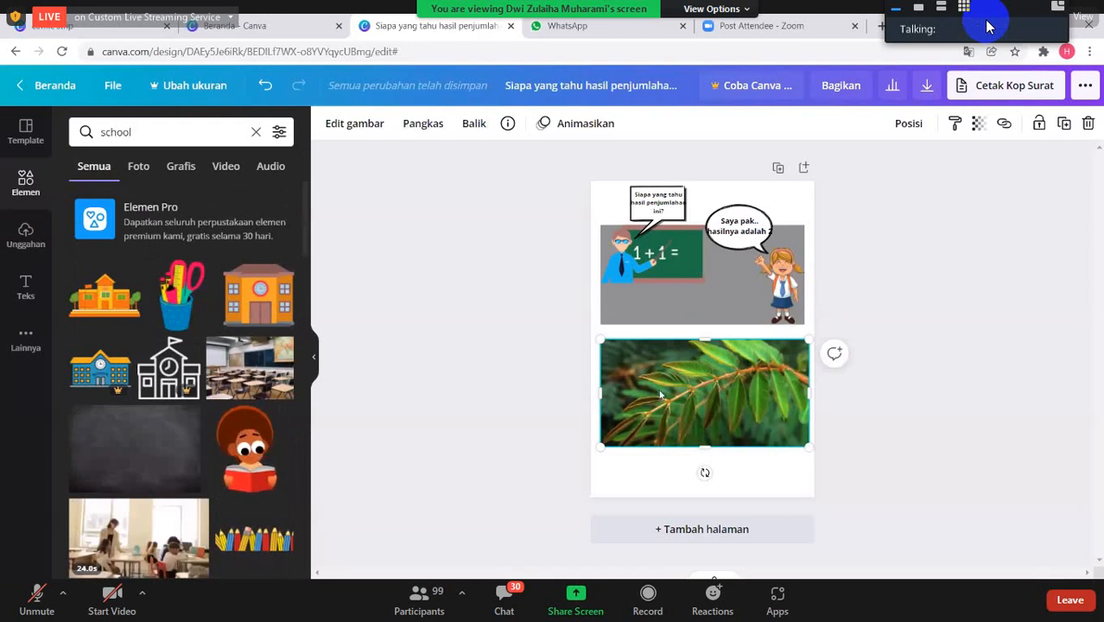
- Replace the leaf photo with the free orange school building, enlarged to the lower panel's full height at its left edge
key(Delete)
click(410, 348)
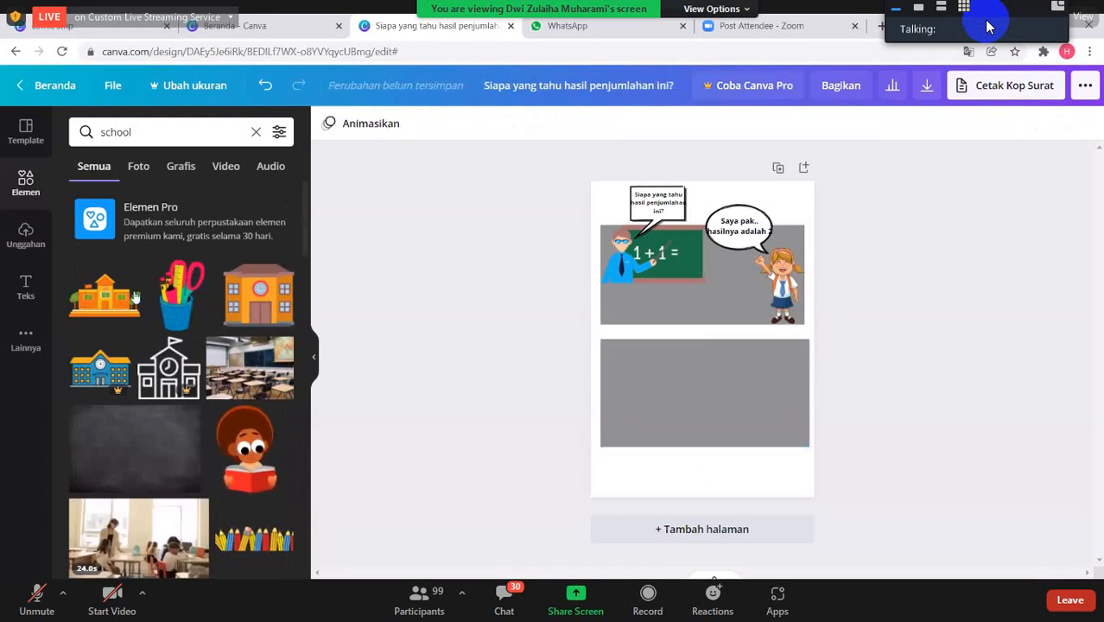
click(270, 315)
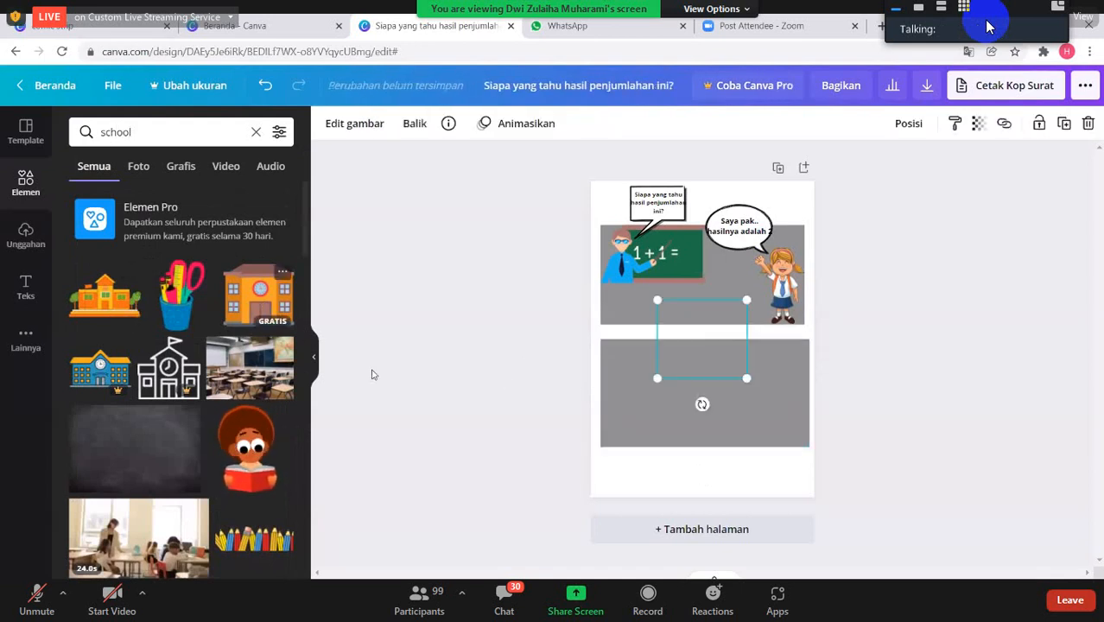
drag(697, 363, 650, 404)
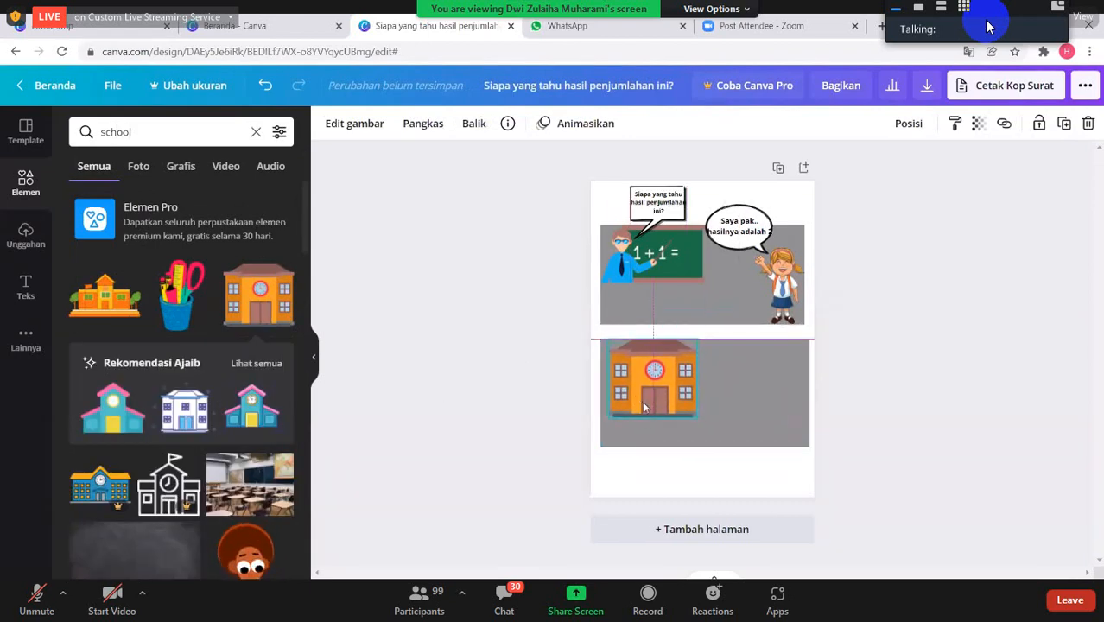
drag(696, 417, 730, 447)
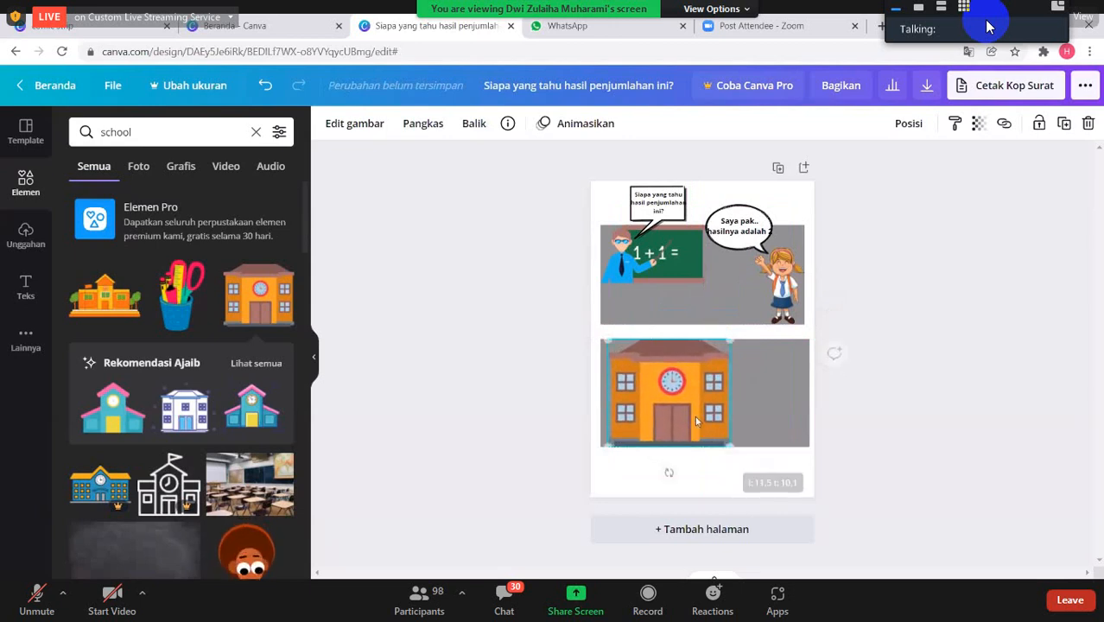
drag(687, 413, 688, 418)
click(740, 417)
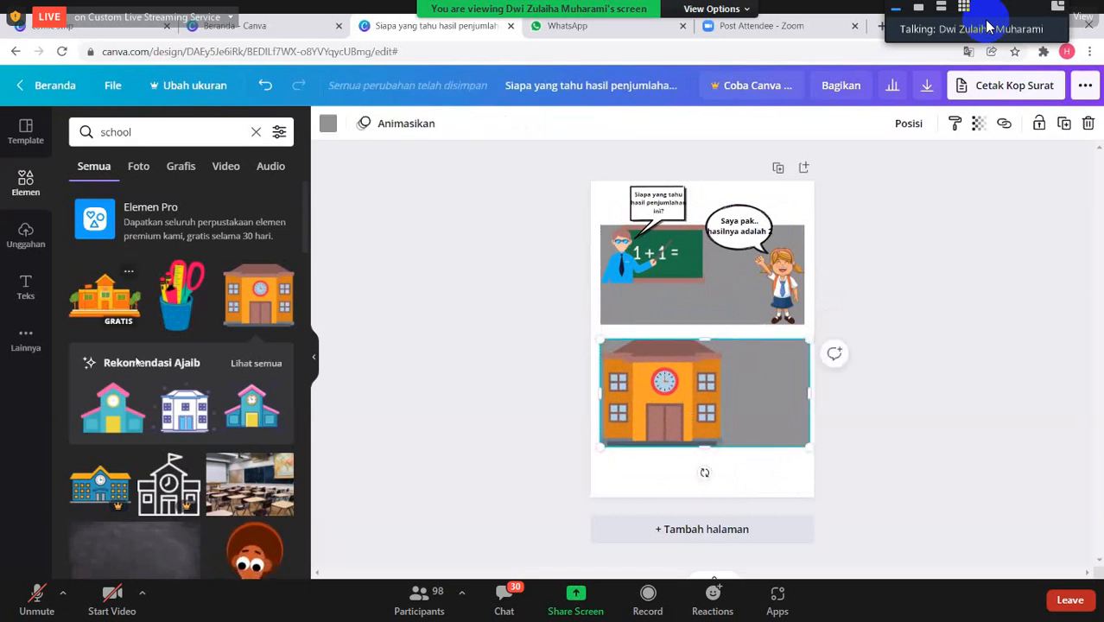
scroll(176, 485, down, 3)
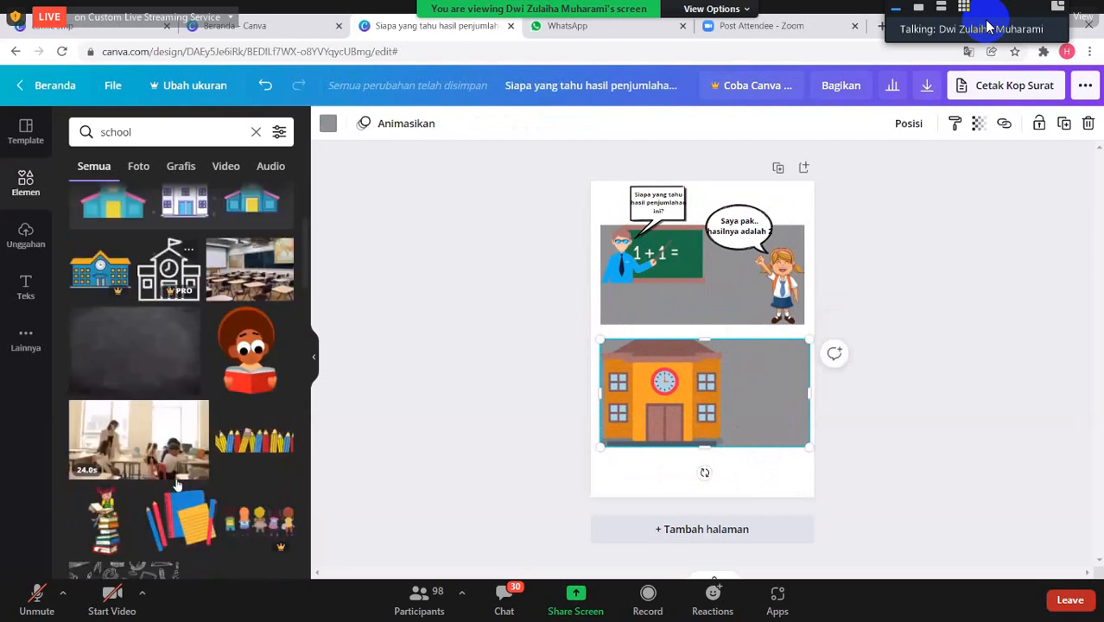
scroll(176, 484, down, 2)
scroll(175, 485, down, 4)
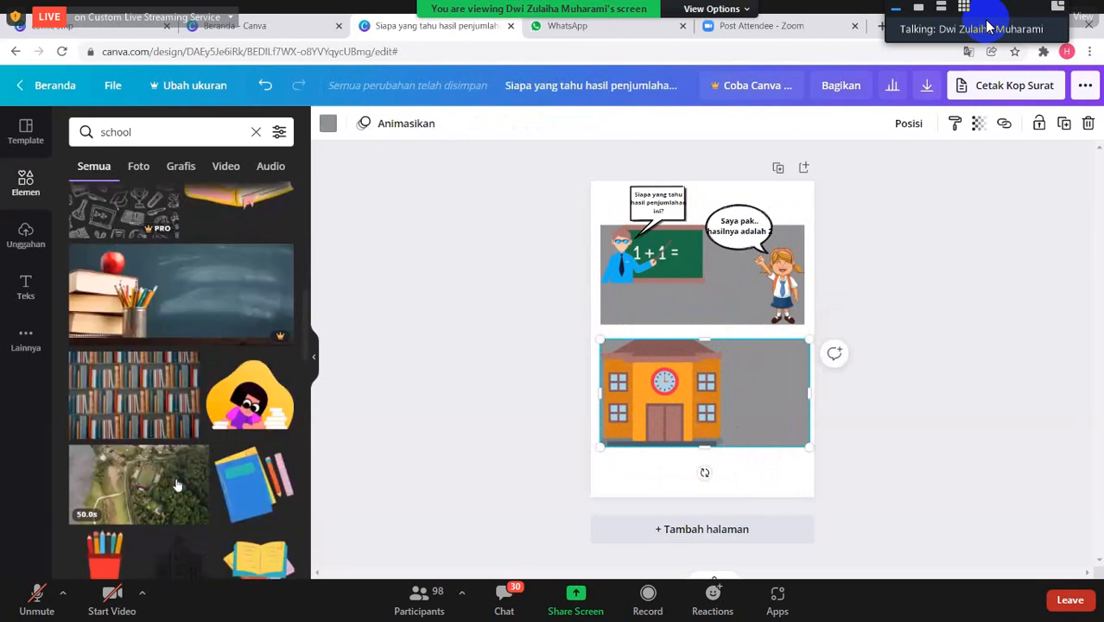
scroll(175, 489, down, 2)
scroll(176, 489, up, 11)
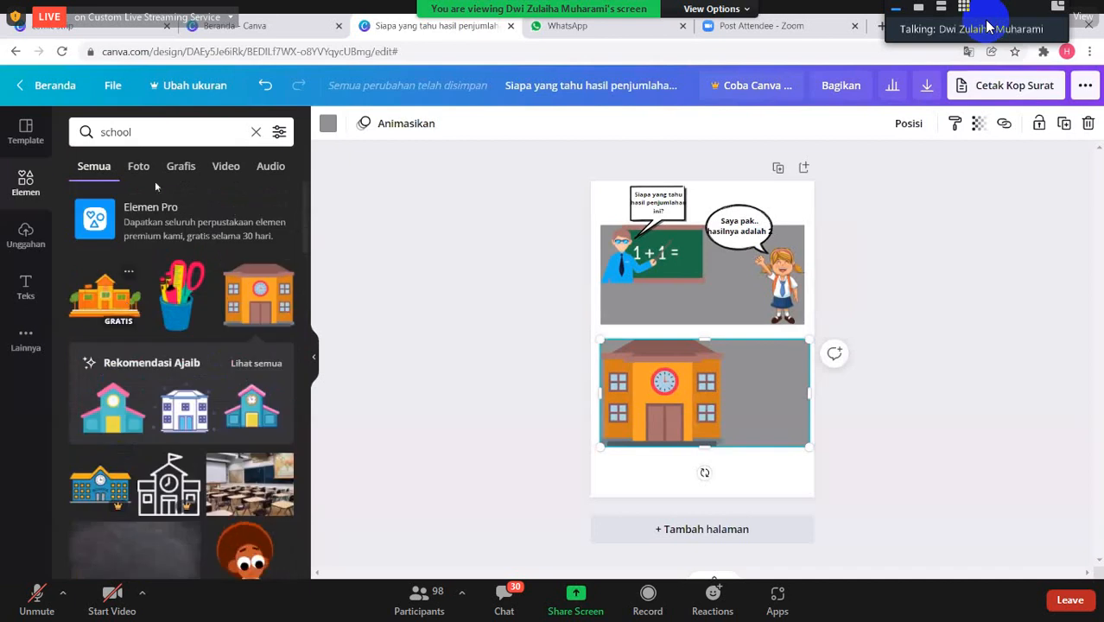
- Find the group of three schoolgirls under "student" elements and fit it beside the school building in the lower panel
click(142, 133)
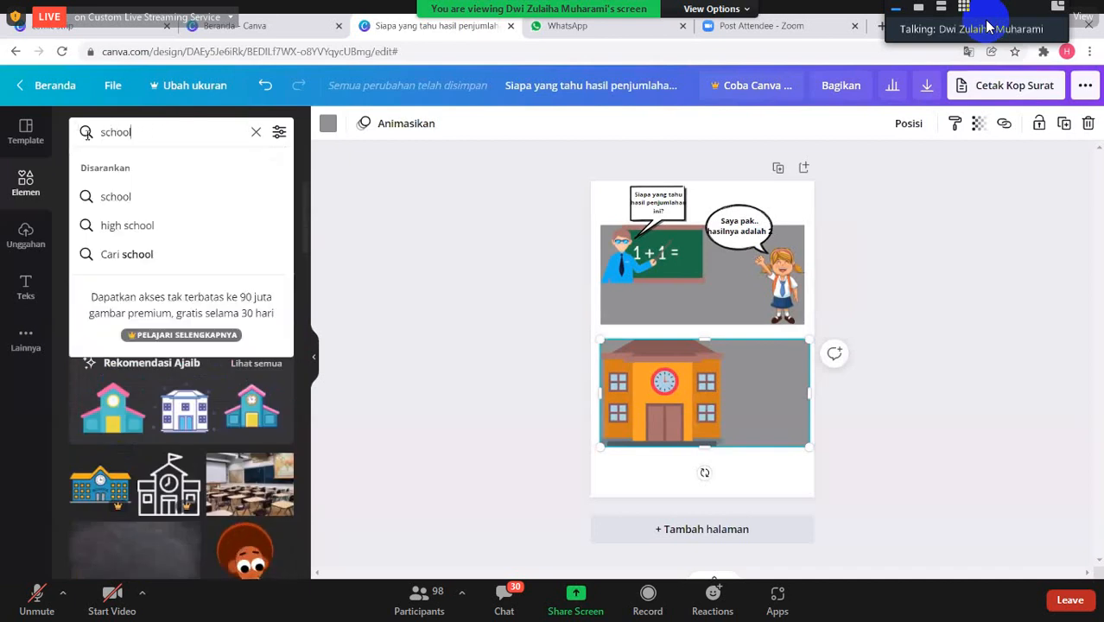
click(256, 132)
click(204, 131)
text(st)
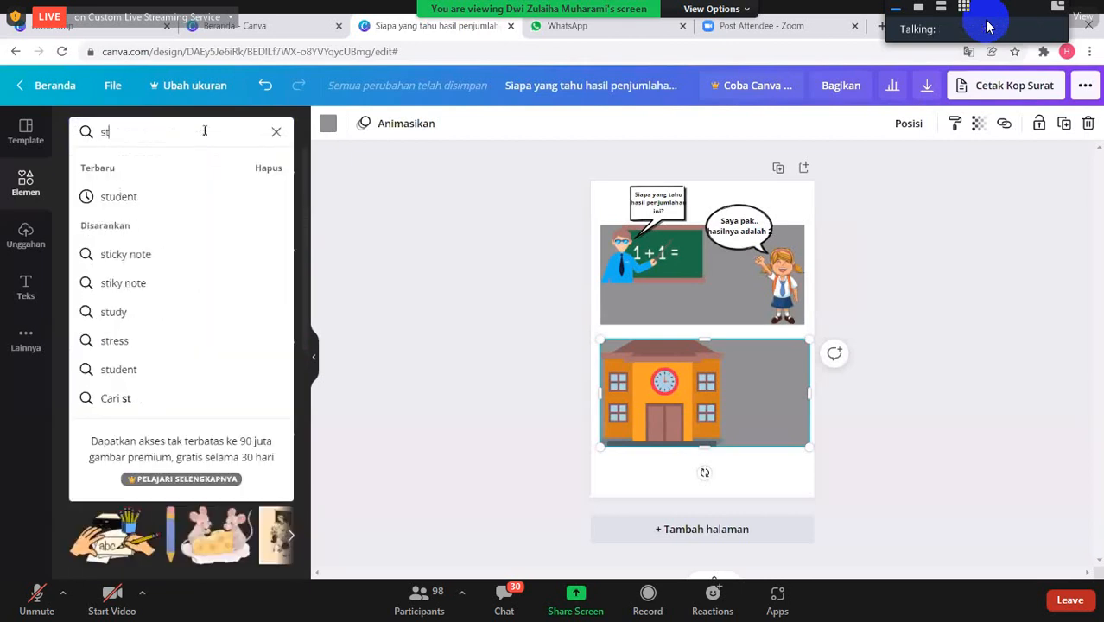
click(162, 196)
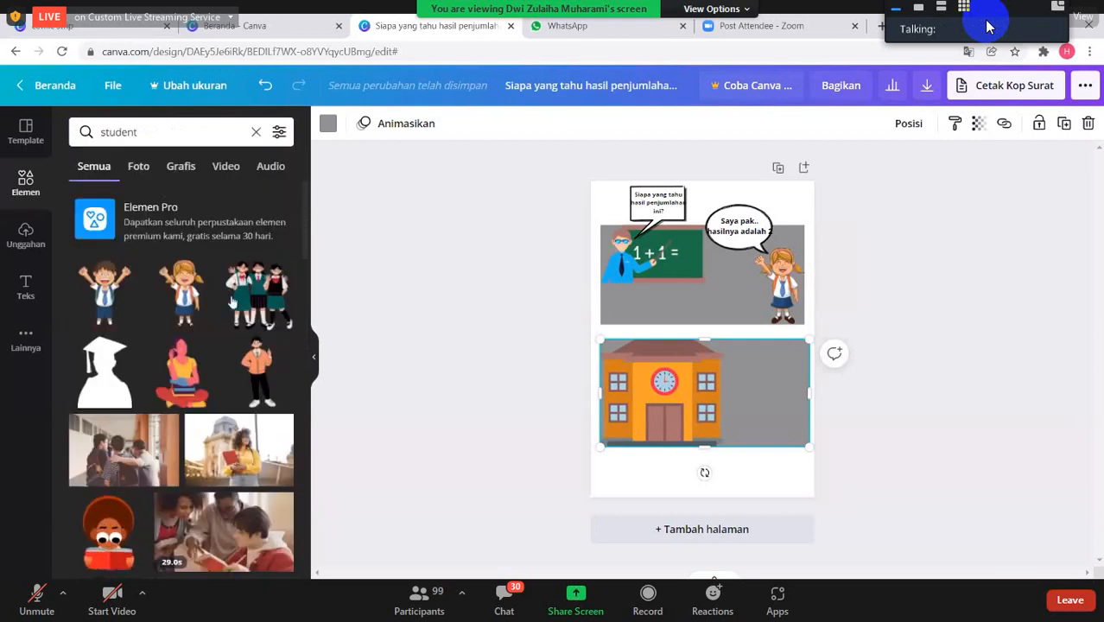
click(260, 292)
drag(708, 336, 774, 408)
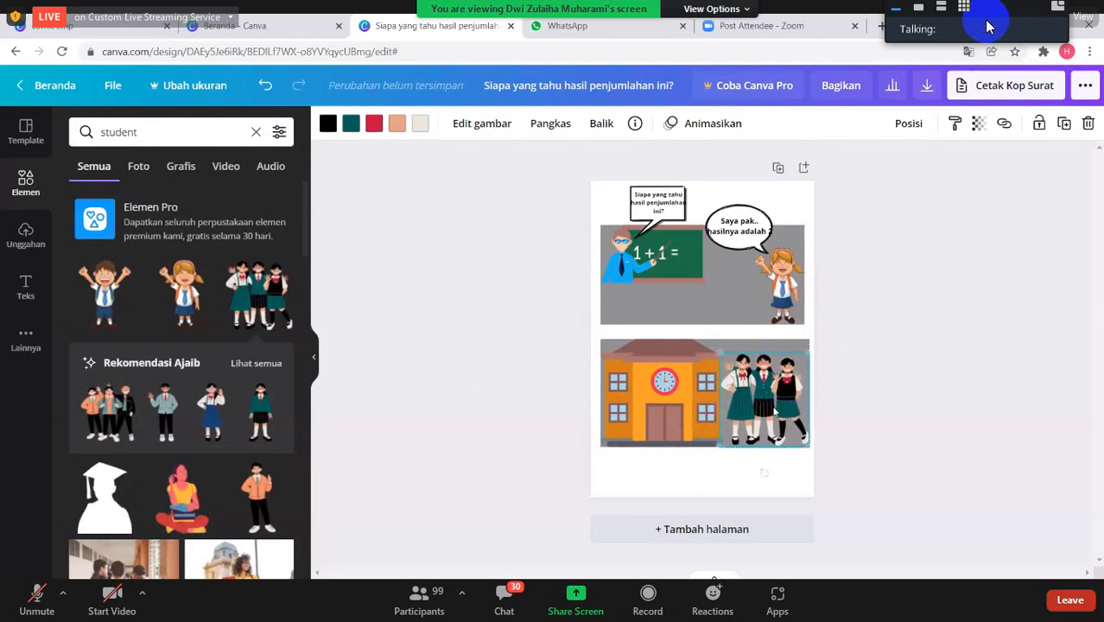
drag(720, 352, 724, 358)
- Find the spiky burst speech bubble under "comic" elements and place it just above the three schoolgirls
scroll(178, 341, down, 4)
scroll(180, 346, up, 8)
click(256, 131)
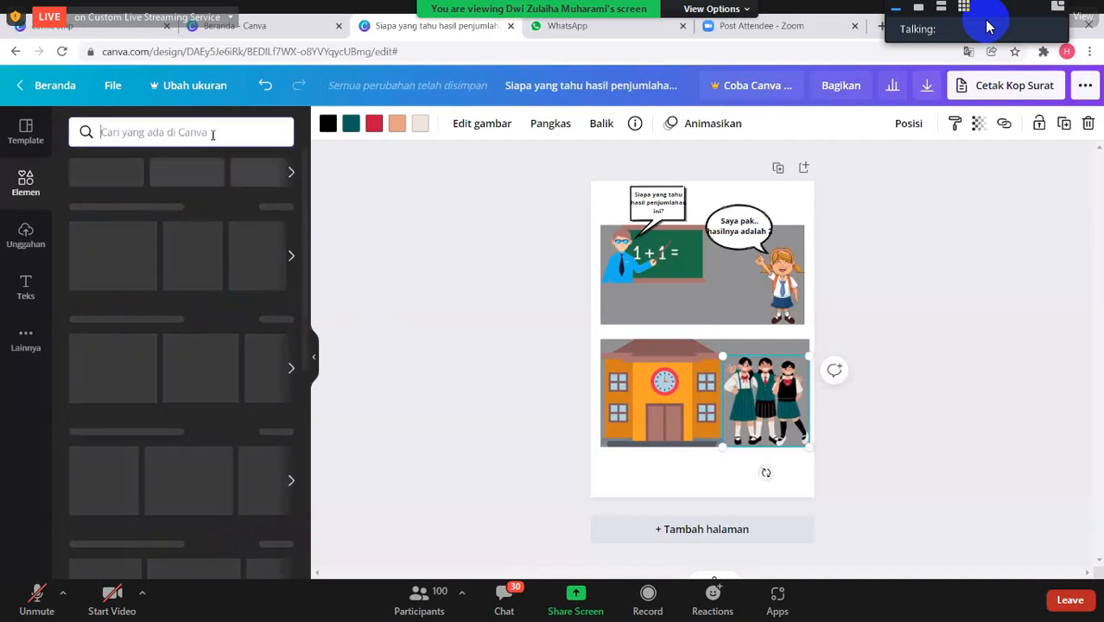
click(170, 130)
text(comic)
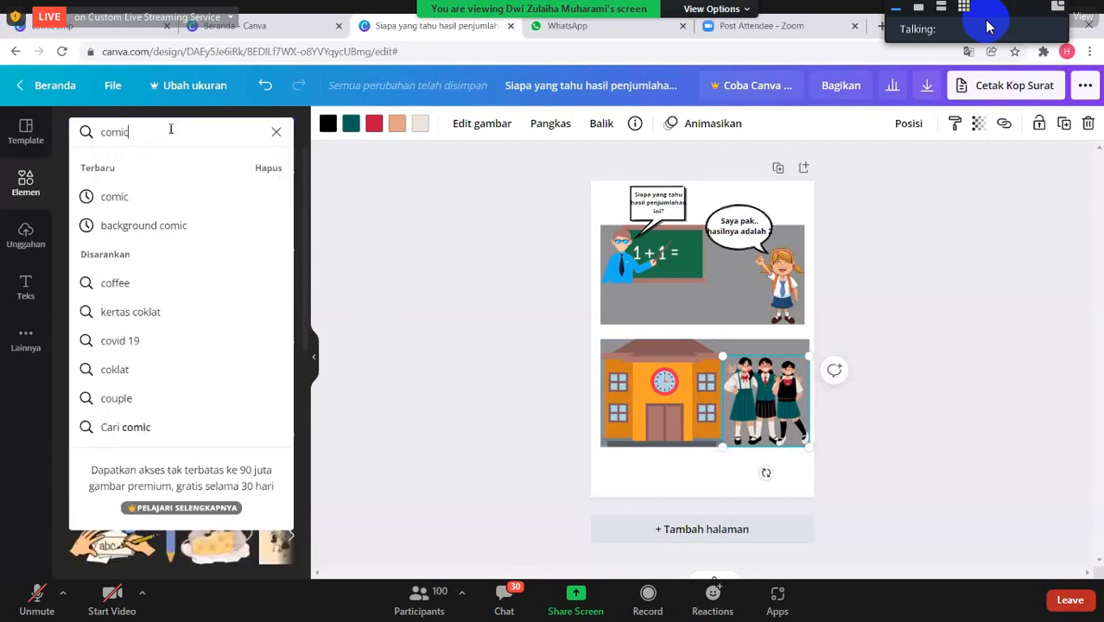
click(159, 196)
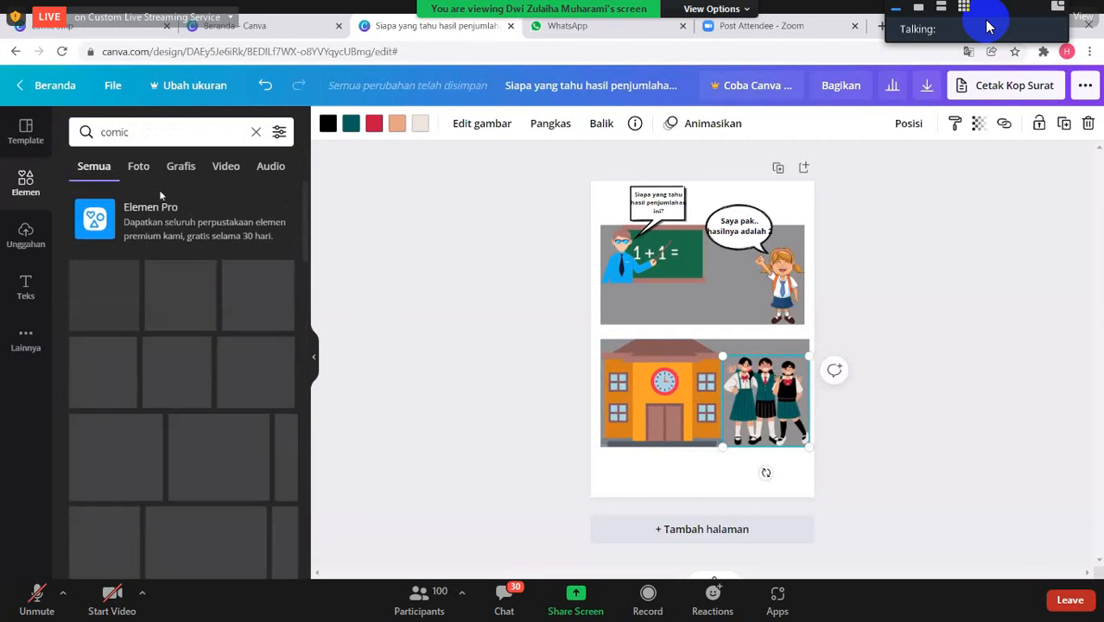
click(117, 292)
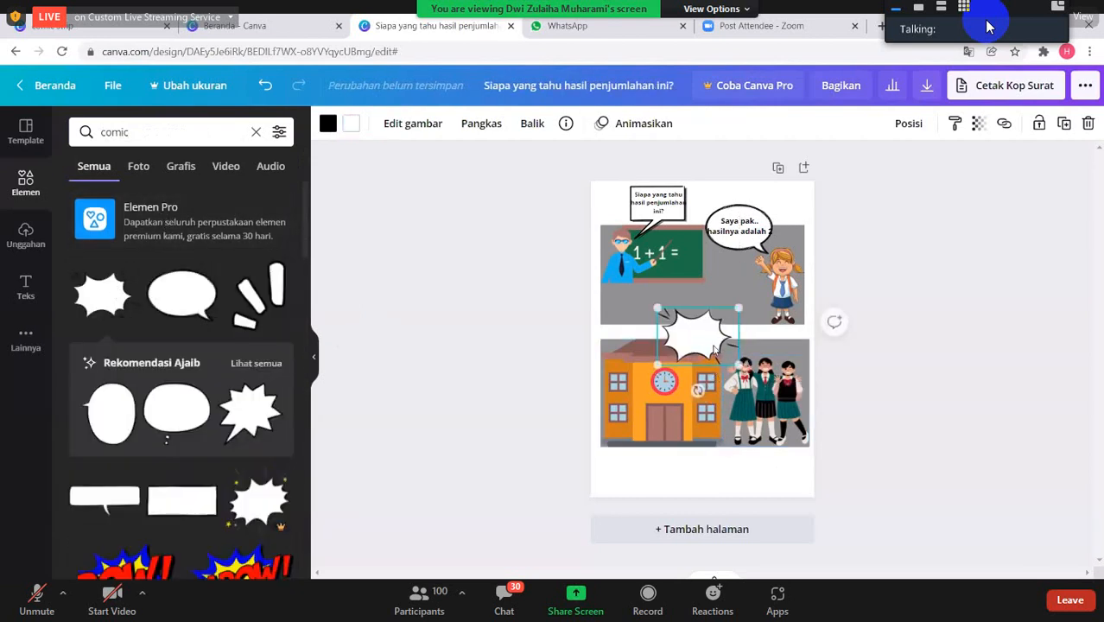
drag(713, 361, 738, 345)
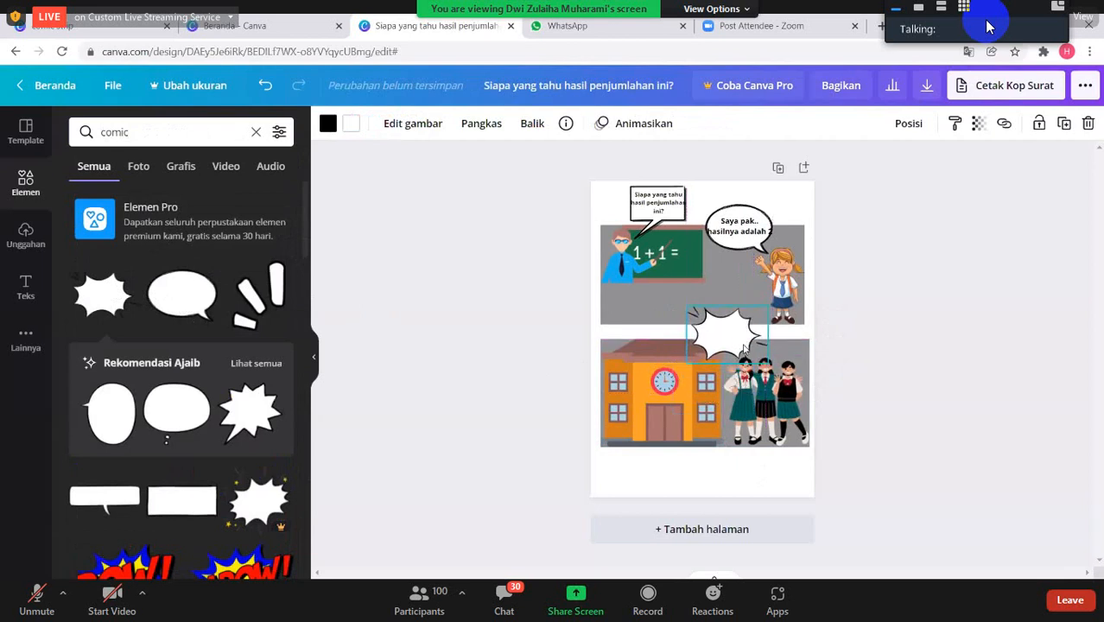
- Add body text reading "Asiik Besok Libur" for the burst speech bubble above the three schoolgirls
click(25, 288)
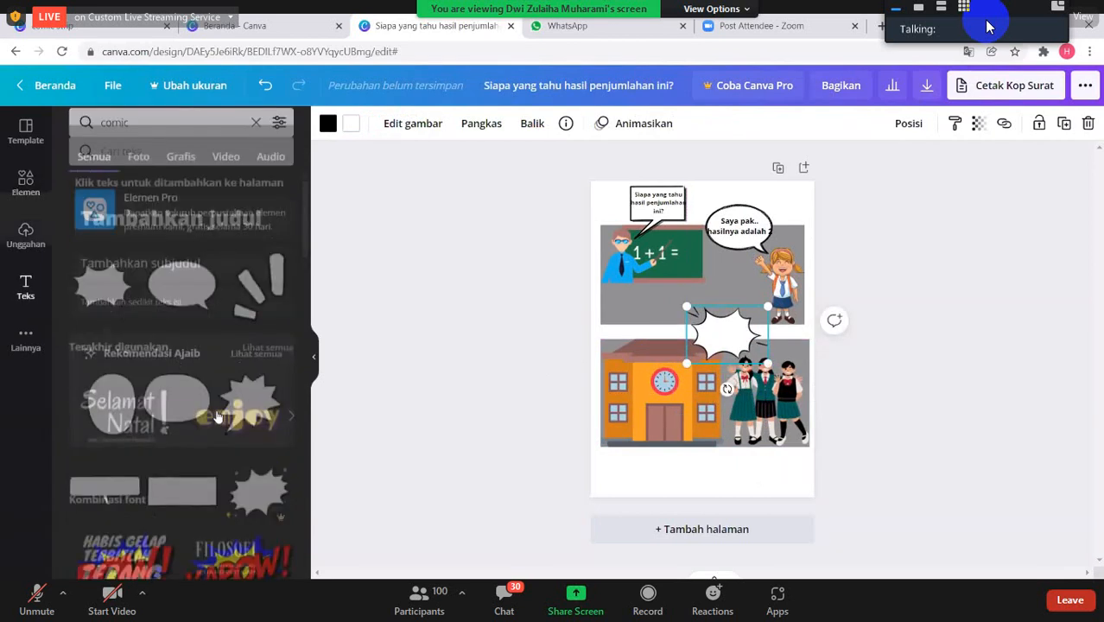
click(138, 283)
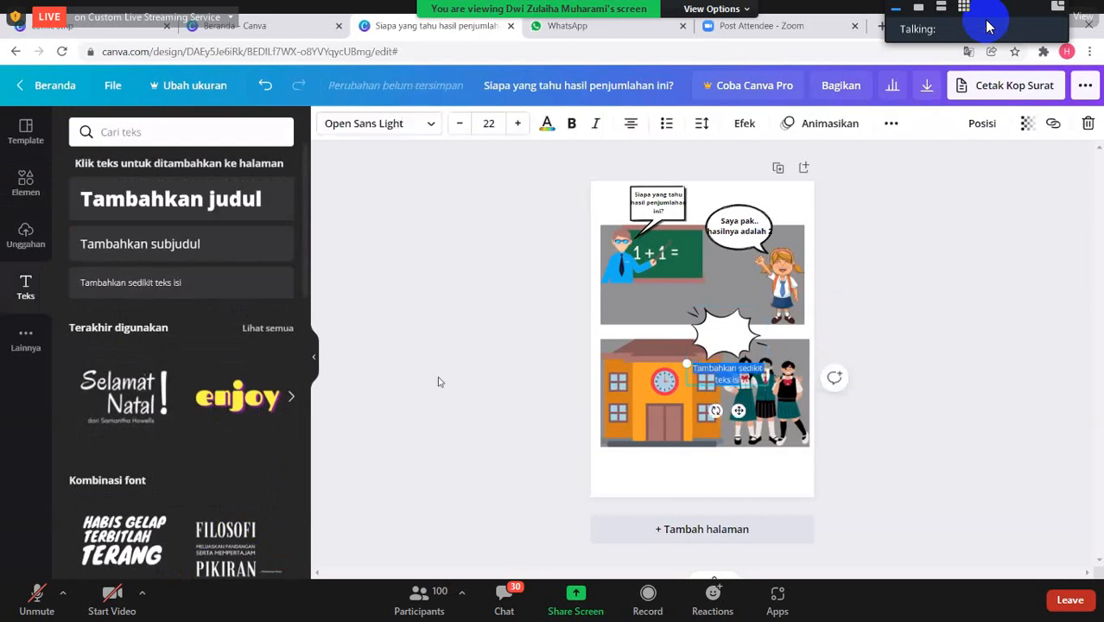
text(AS)
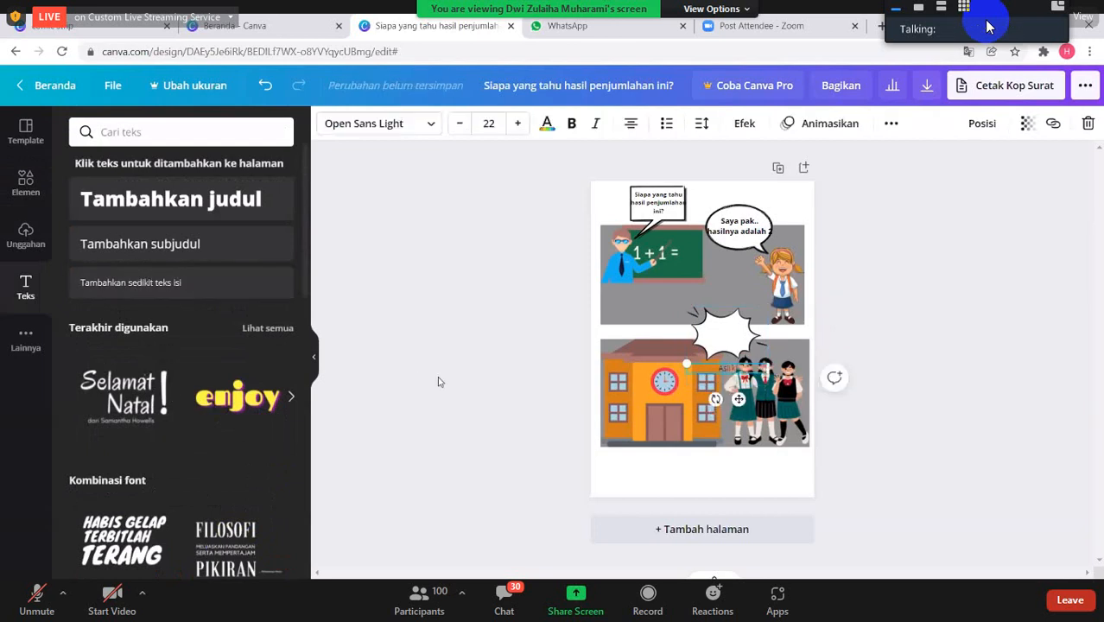
text(iik Besok Libur)
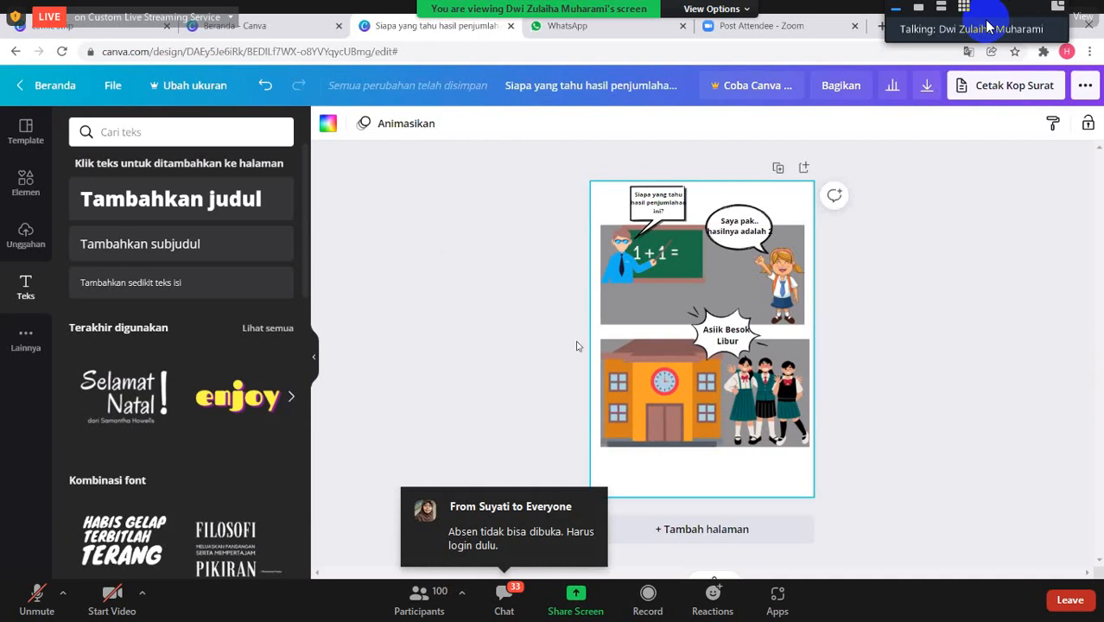
click(986, 21)
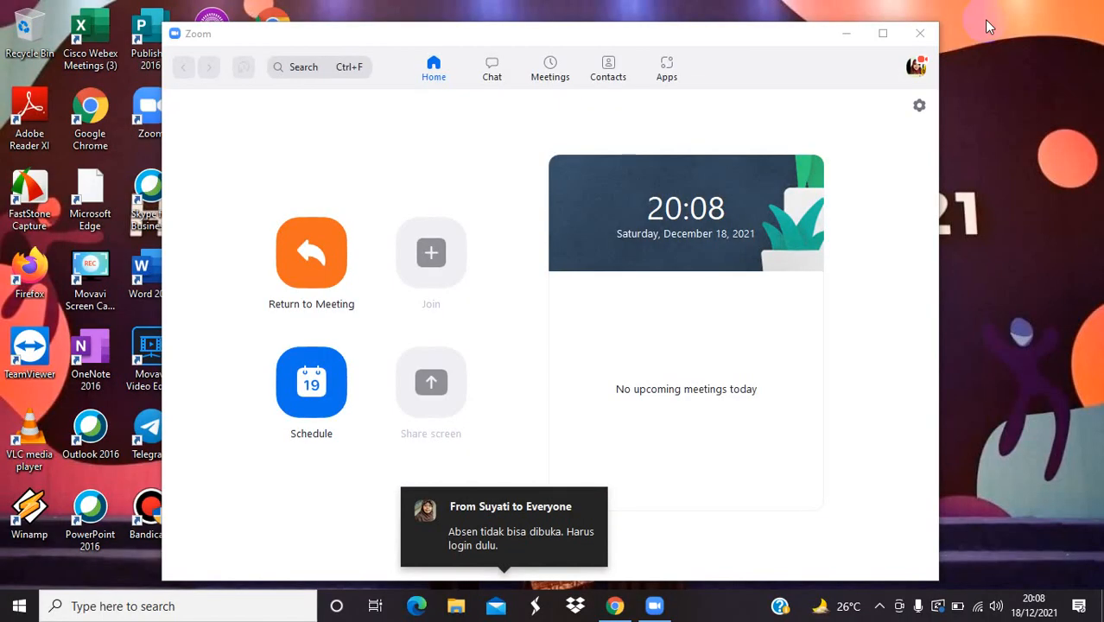
click(986, 20)
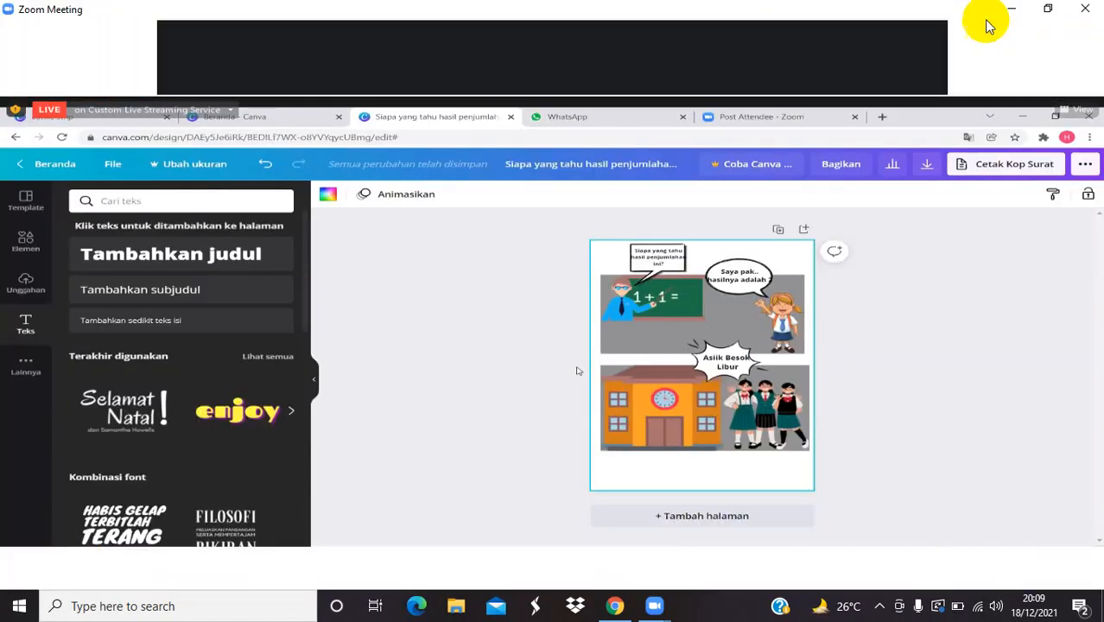